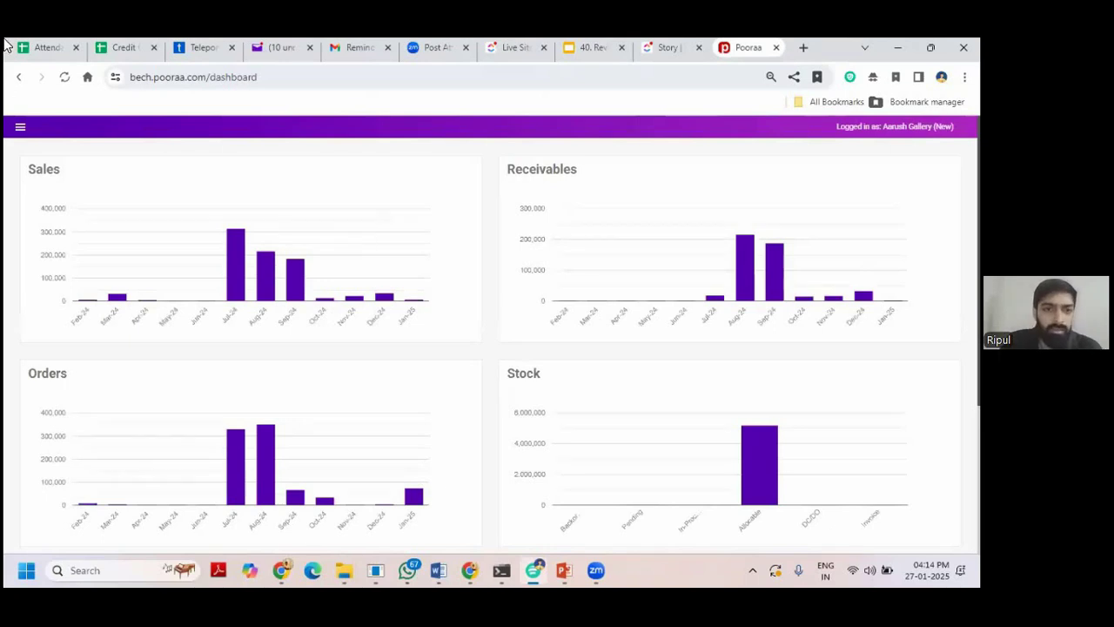
Go to Catalog > Promotions from the side menu to list the 76 enabled promotions.
{"action": "left_click", "coordinate": [20, 130]}
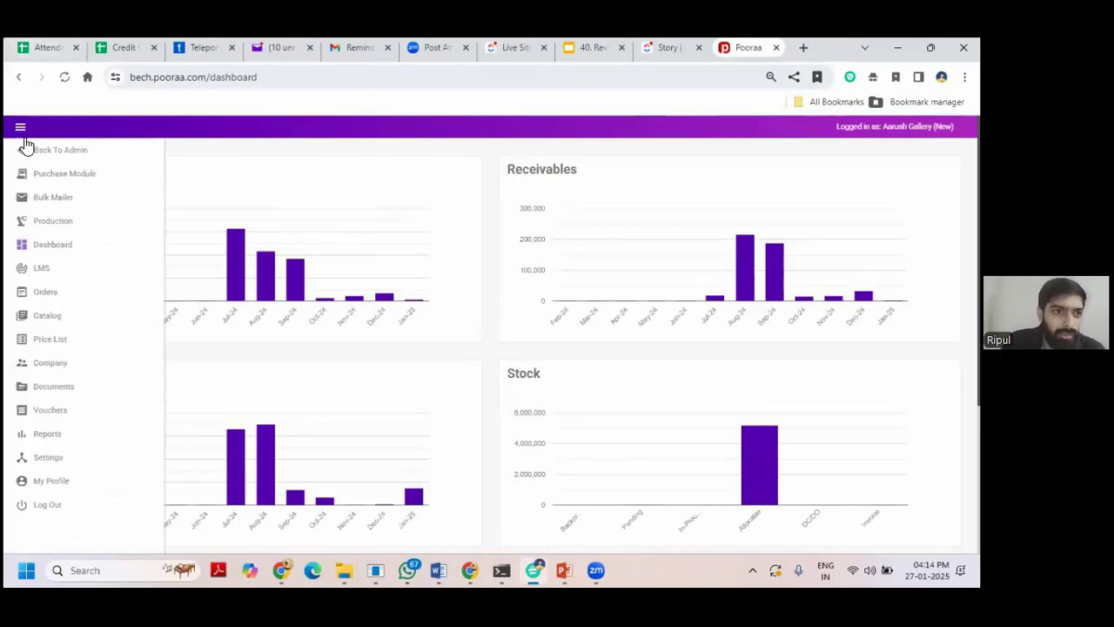
{"action": "left_click", "coordinate": [77, 317]}
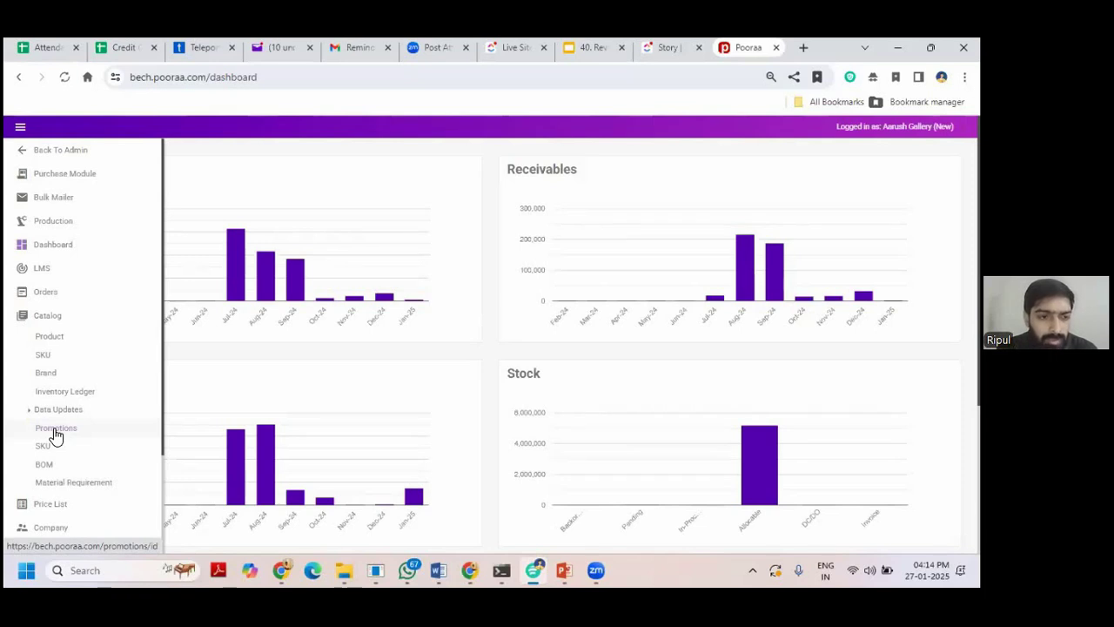
{"action": "left_click", "coordinate": [54, 428]}
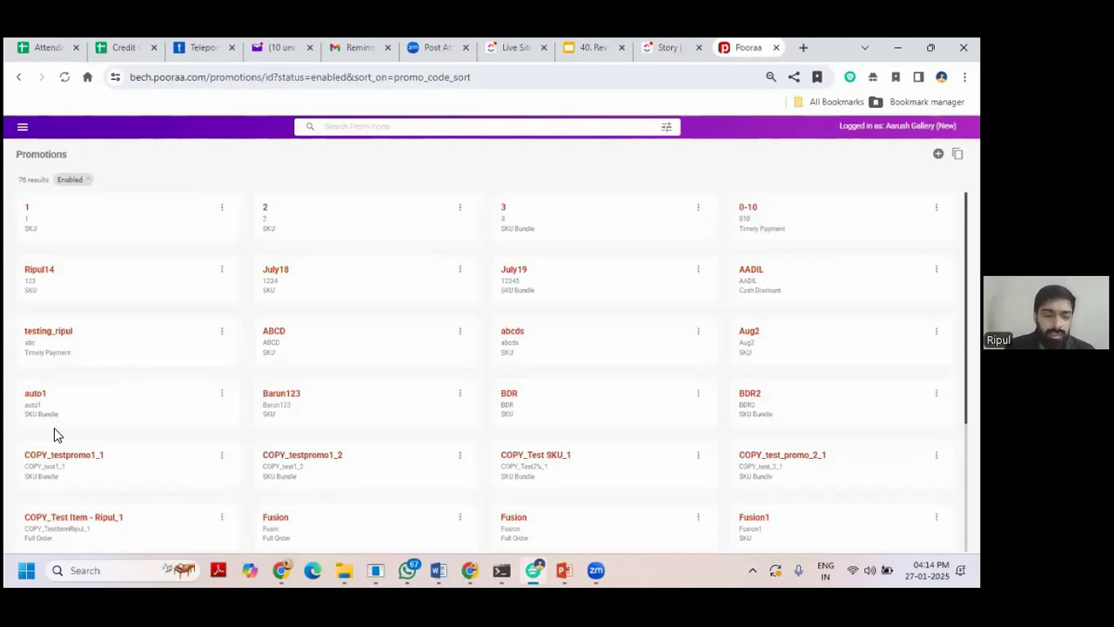
Filter the promotions list to the Timely Payment type.
{"action": "left_click", "coordinate": [666, 129]}
{"action": "left_click", "coordinate": [453, 195]}
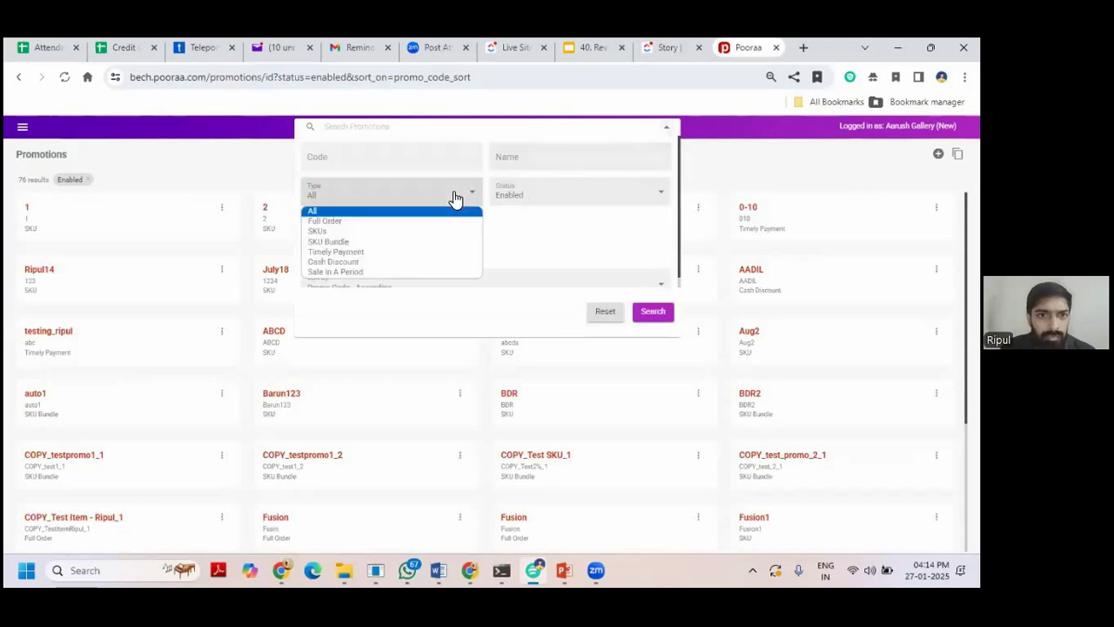
{"action": "left_click", "coordinate": [425, 256]}
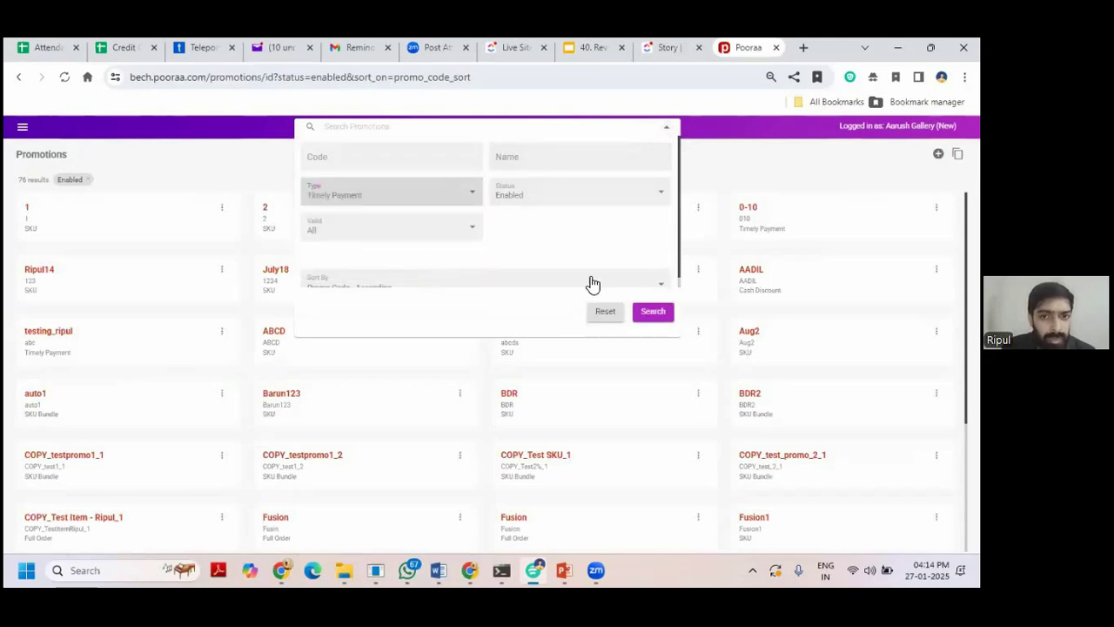
{"action": "left_click", "coordinate": [649, 316]}
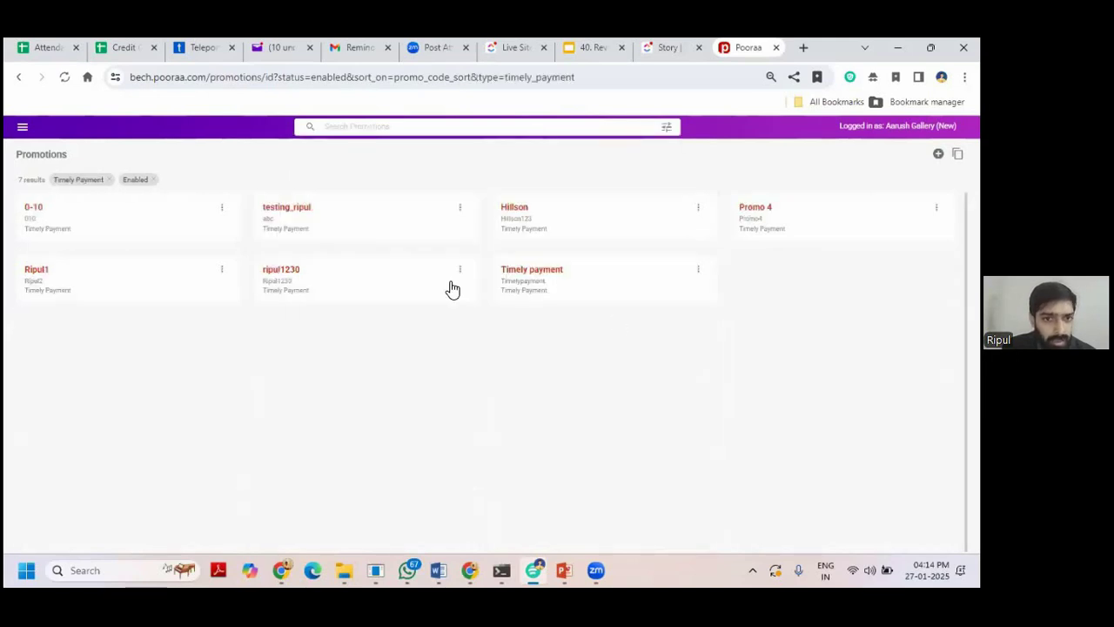
Switch the type filter to SKUs, showing 24 enabled SKU promotions.
{"action": "left_click", "coordinate": [663, 127]}
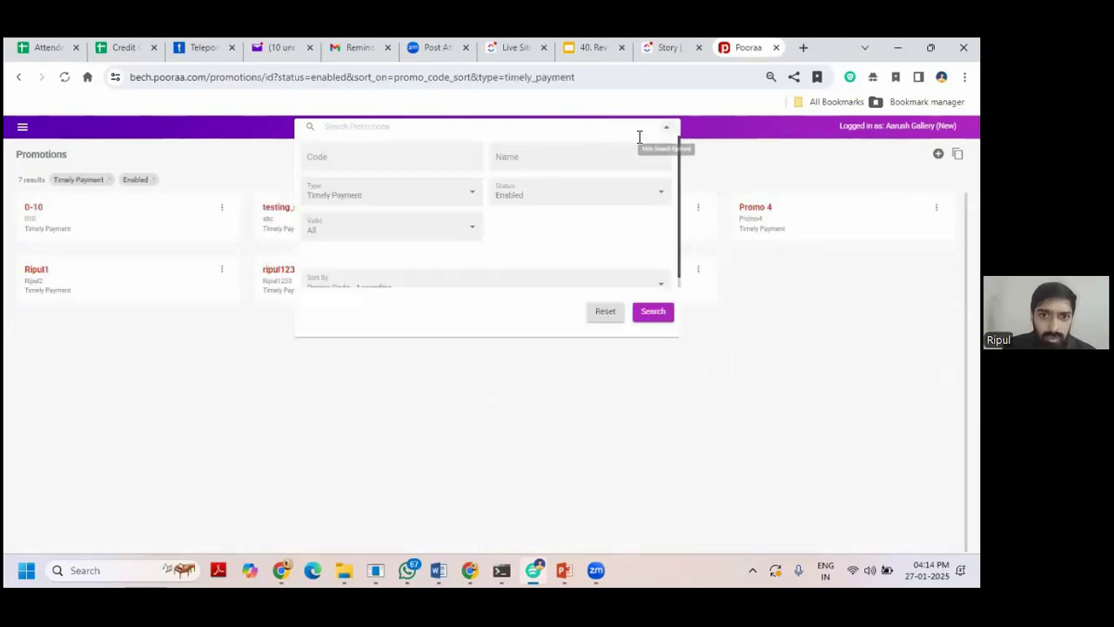
{"action": "left_click", "coordinate": [445, 193]}
{"action": "left_click", "coordinate": [415, 232]}
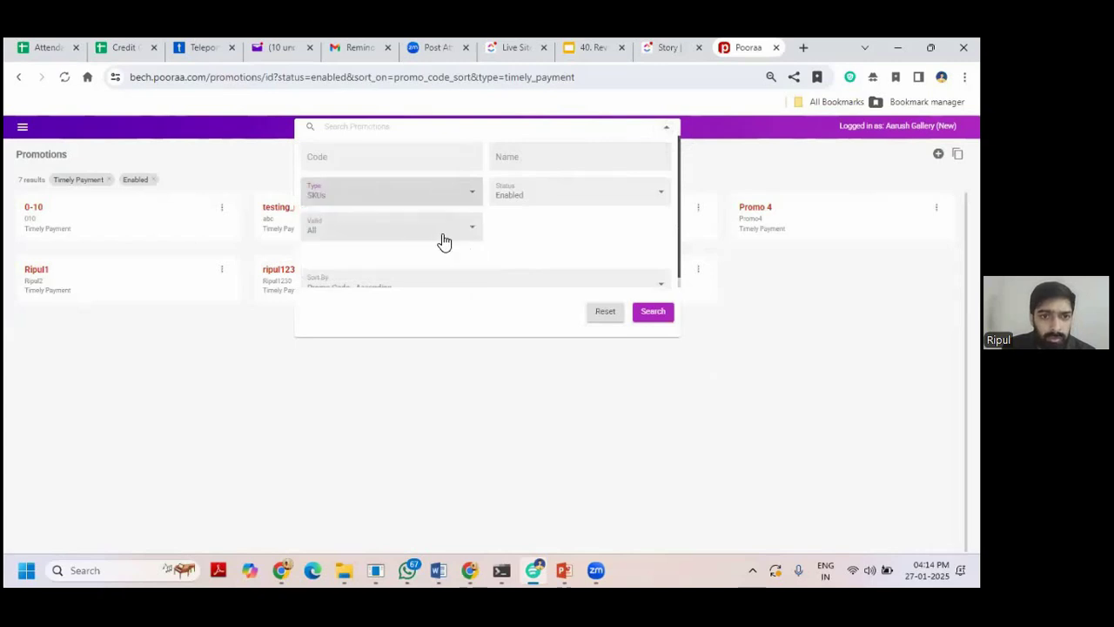
{"action": "left_click", "coordinate": [651, 313]}
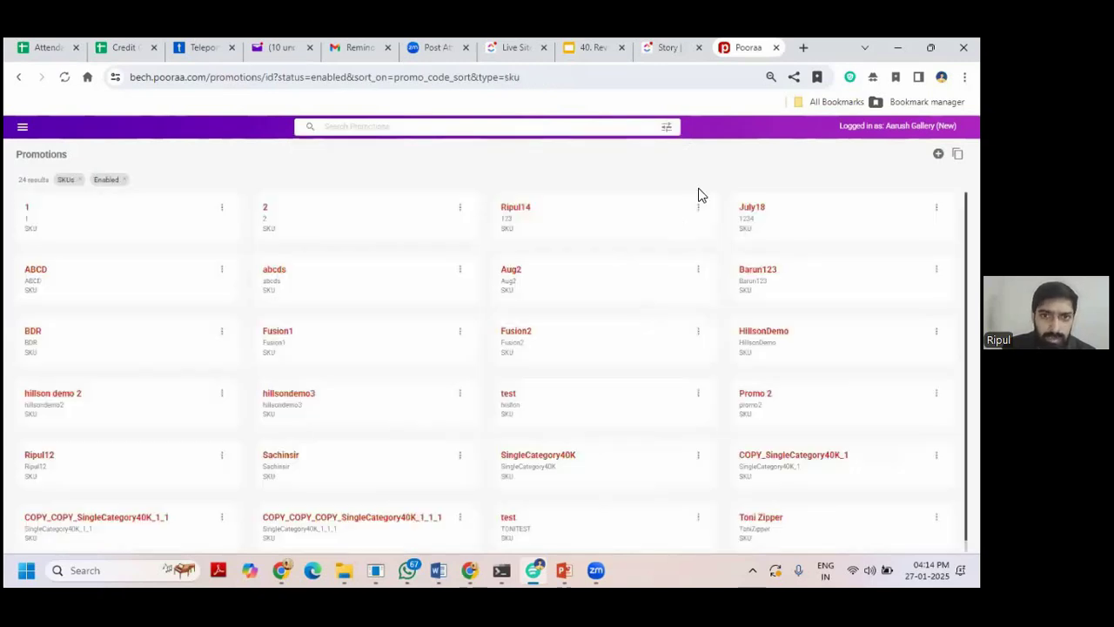
Keep the validity filter at All, then view and close promotion 2's details.
{"action": "left_click", "coordinate": [666, 128]}
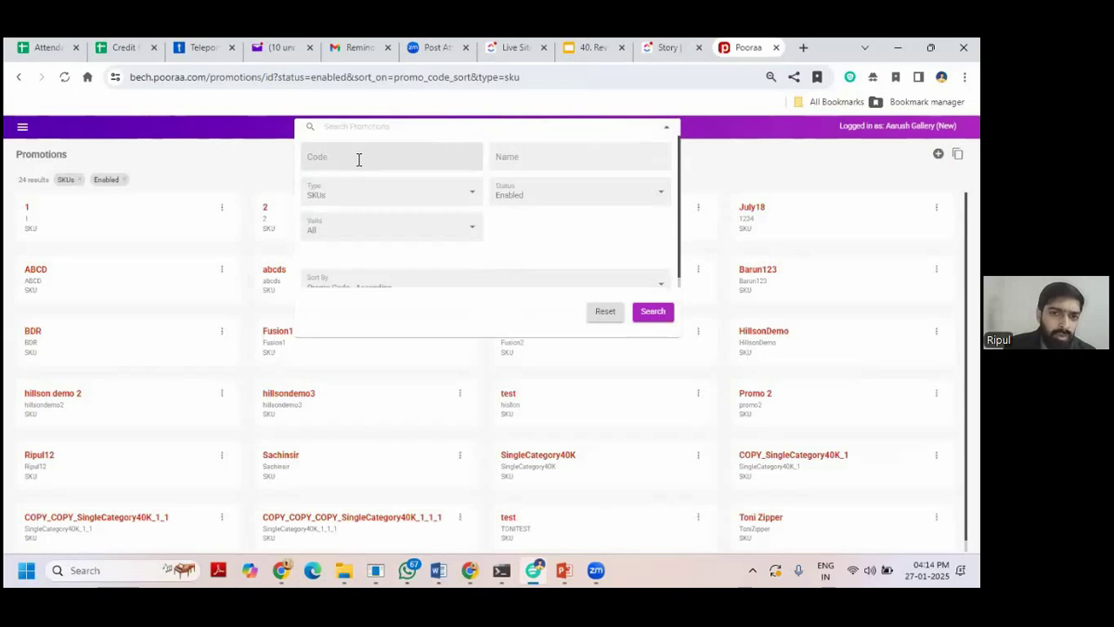
{"action": "left_click", "coordinate": [382, 228]}
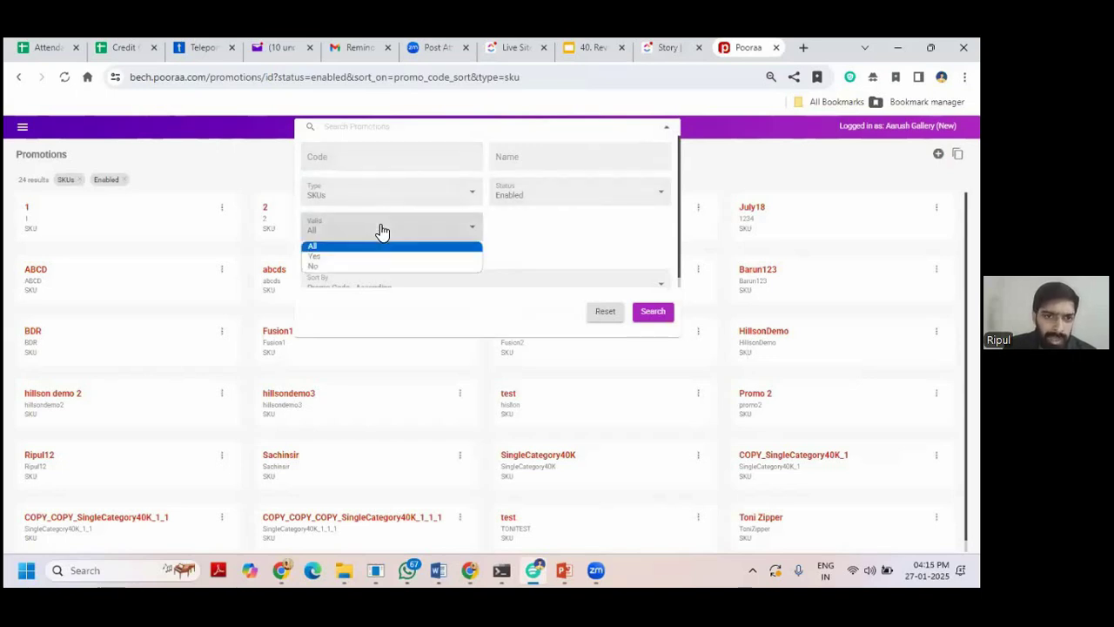
{"action": "left_click", "coordinate": [554, 226]}
{"action": "scroll", "coordinate": [554, 226], "scroll_direction": "down", "scroll_amount": 1}
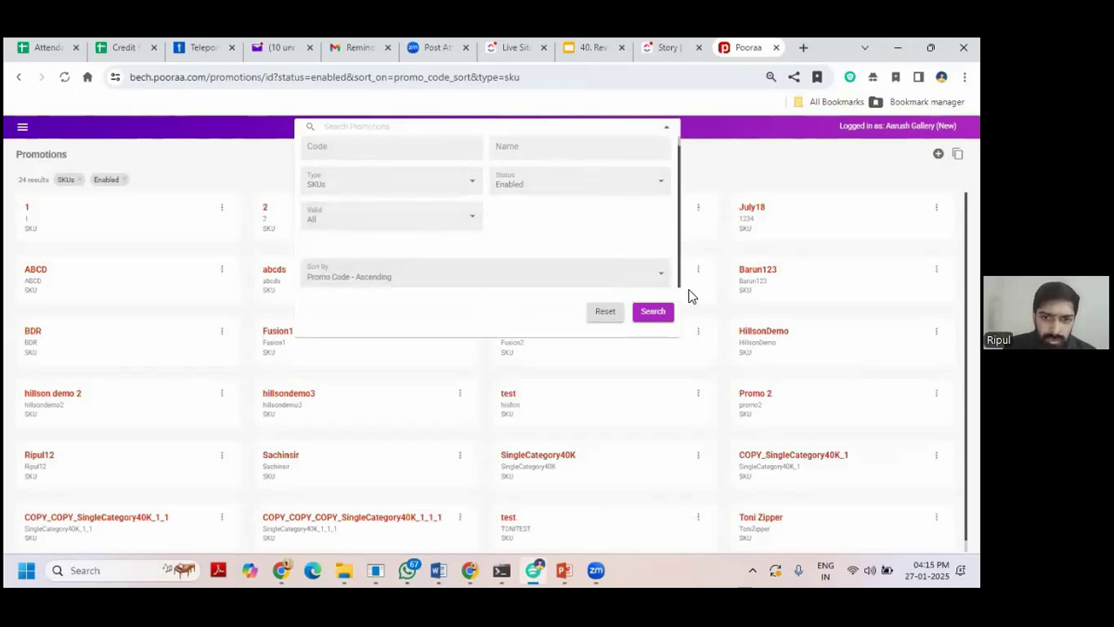
{"action": "left_click", "coordinate": [821, 186]}
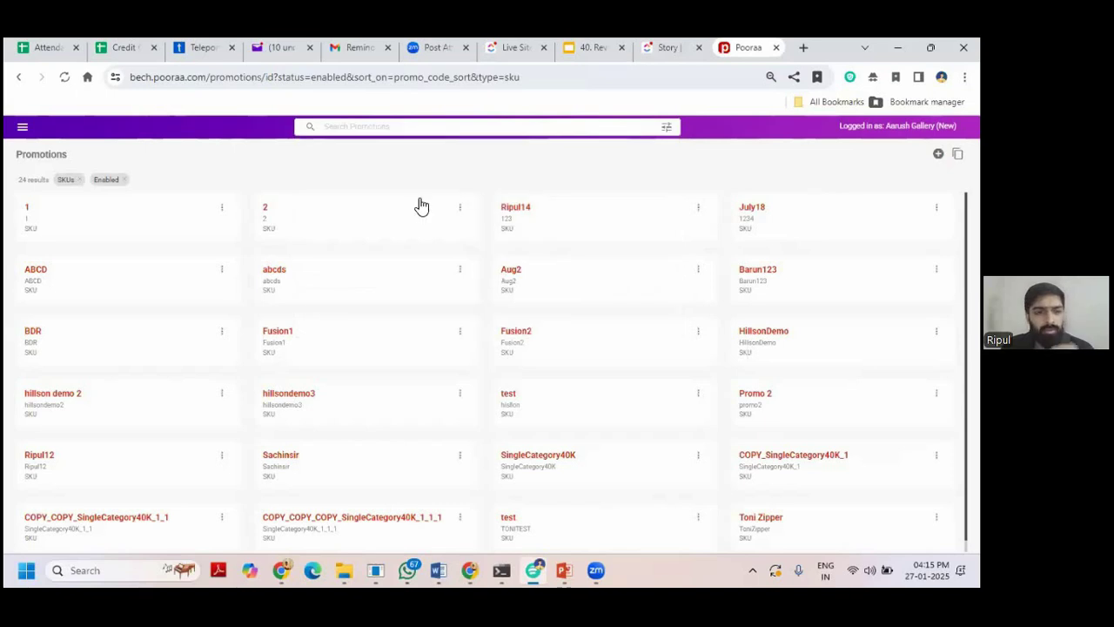
{"action": "left_click", "coordinate": [342, 220]}
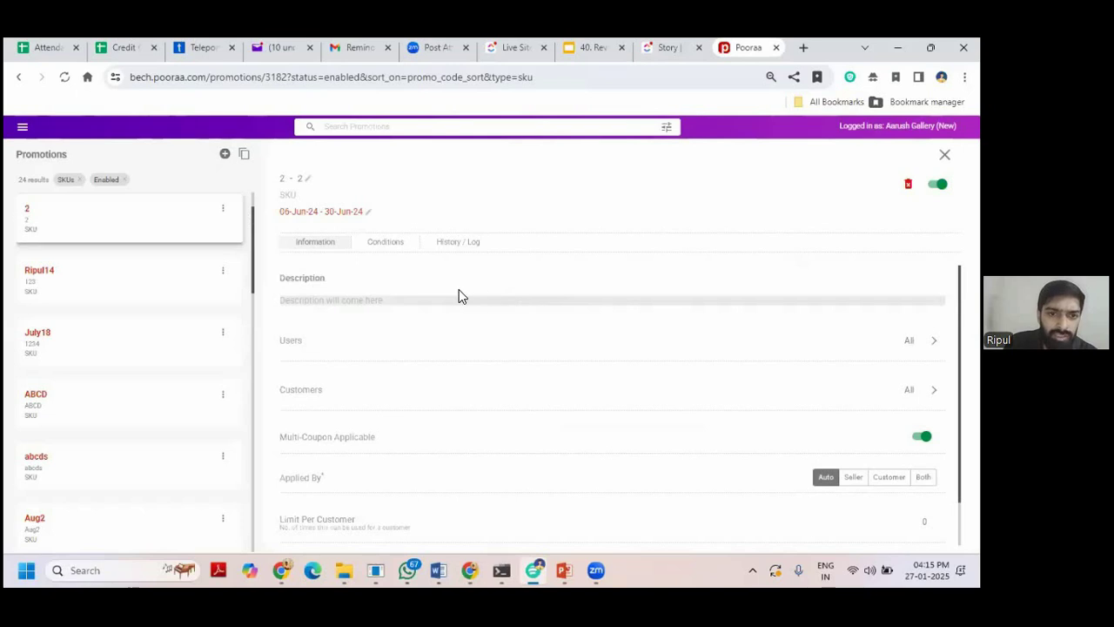
{"action": "left_click", "coordinate": [944, 154]}
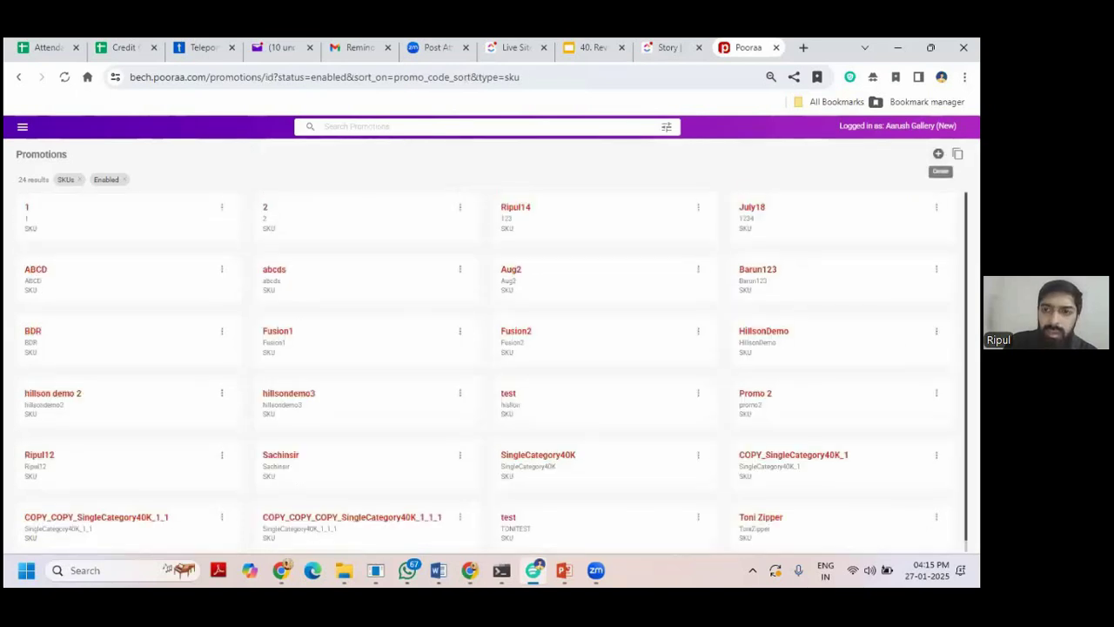
Create a new promotion of the Full Order type.
{"action": "left_click", "coordinate": [938, 154]}
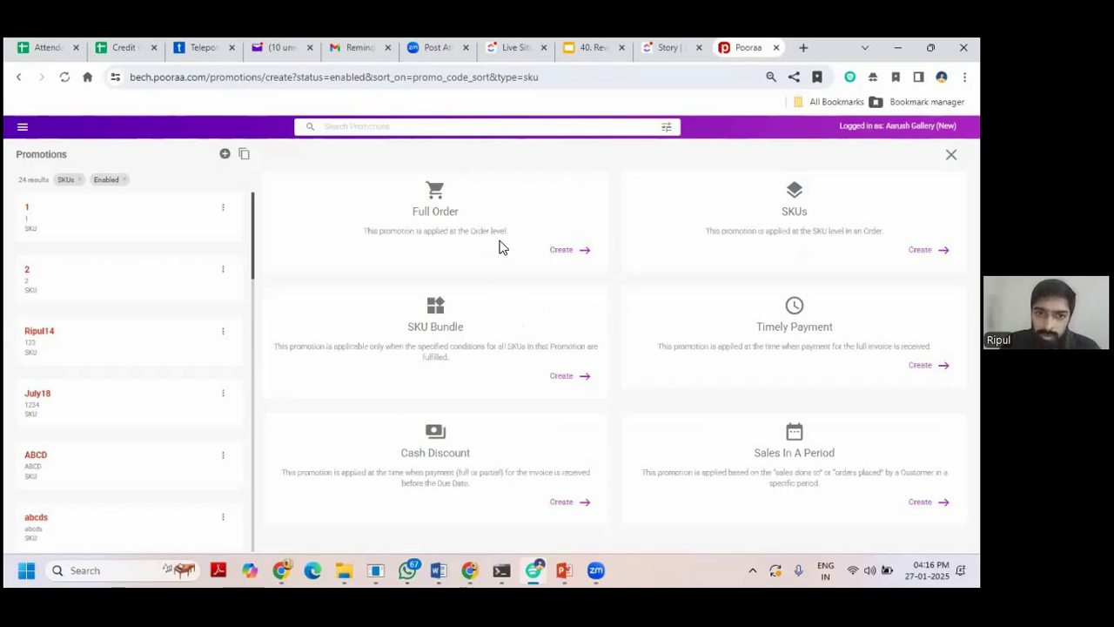
{"action": "left_click", "coordinate": [559, 251]}
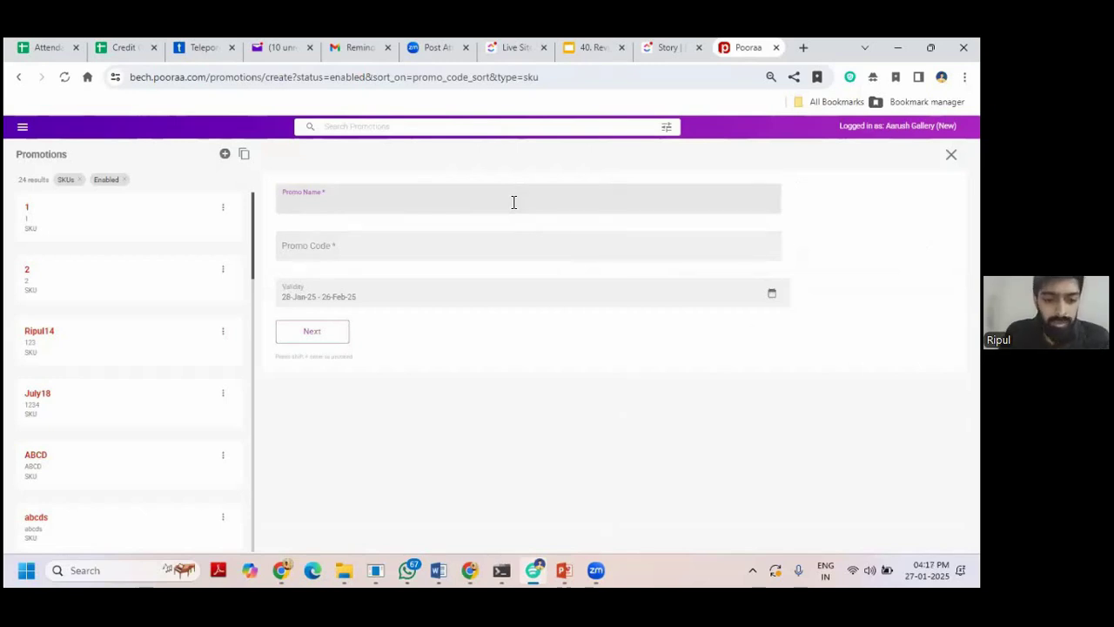
Name the promotion Busy-Webinar with promo code OrderGreaterThan2000.
{"action": "type", "text": "Busy-Webinar"}
{"action": "left_click", "coordinate": [449, 249]}
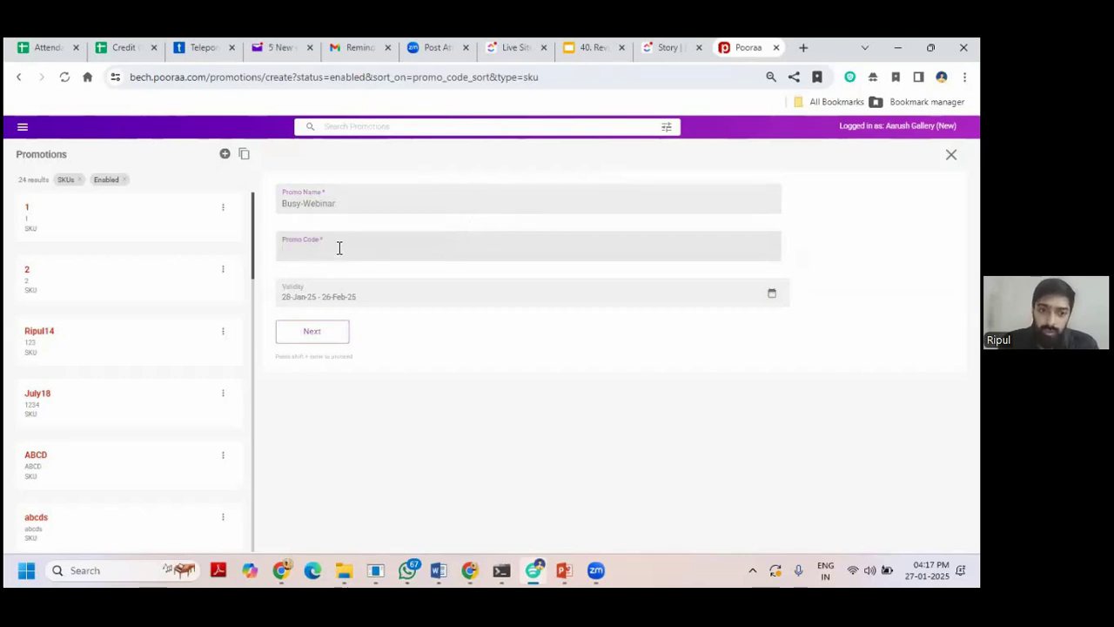
{"action": "type", "text": "Busy"}
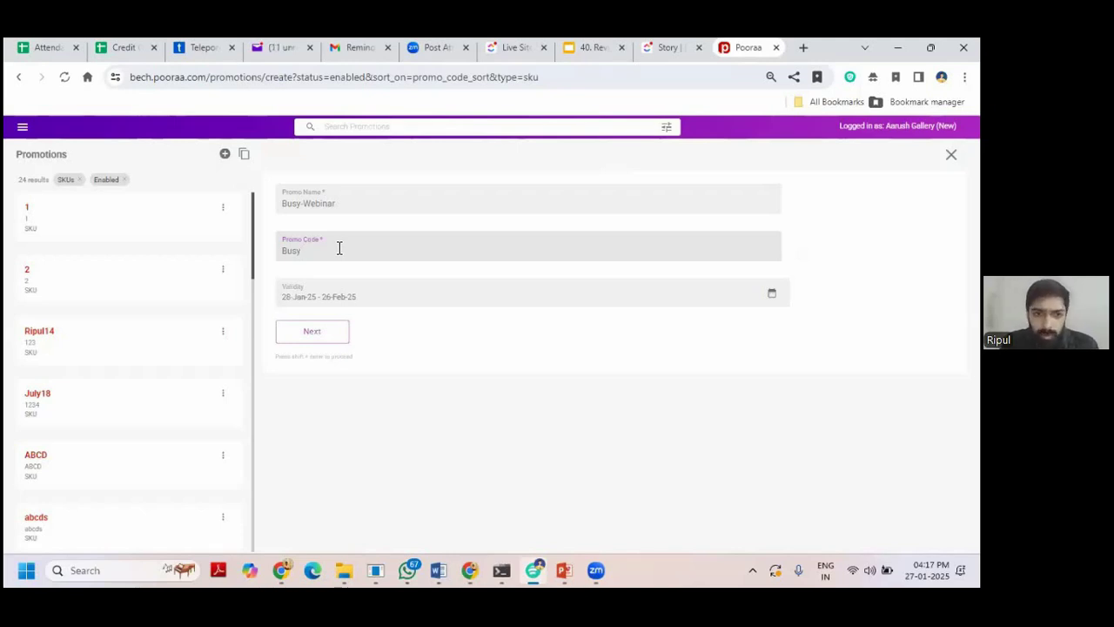
{"action": "key", "text": "BackSpace"}
{"action": "key", "text": "BackSpace"}
{"action": "key", "text": "BackSpace"}
{"action": "key", "text": "BackSpace"}
{"action": "type", "text": "Order"}
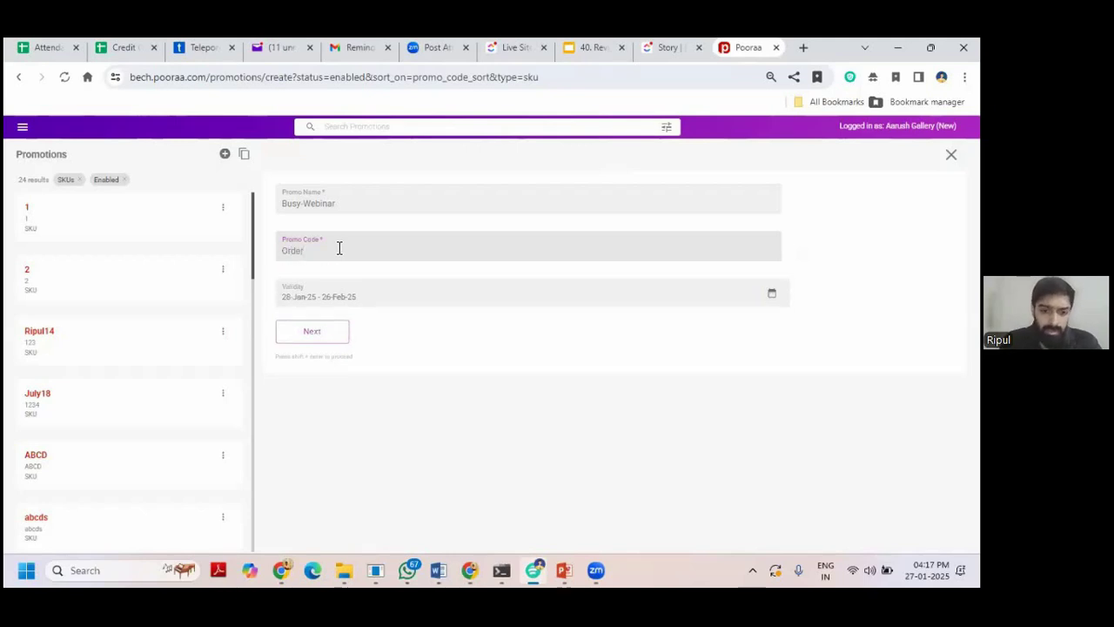
{"action": "key", "text": "ctrl+v"}
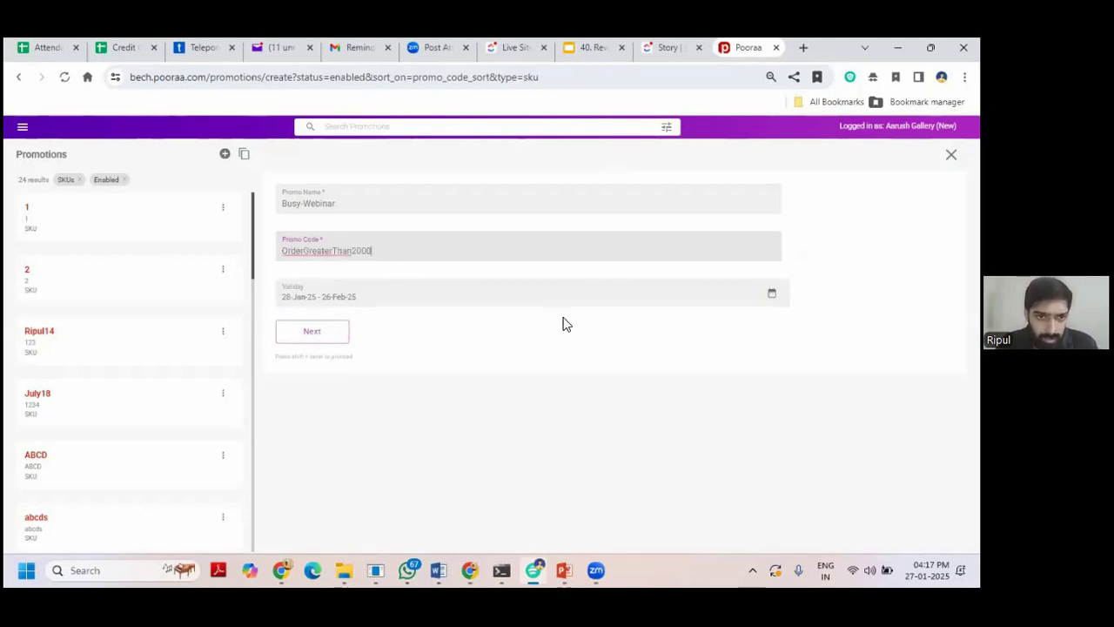
Set the validity from January 27 to January 31, 2025.
{"action": "left_click", "coordinate": [334, 297]}
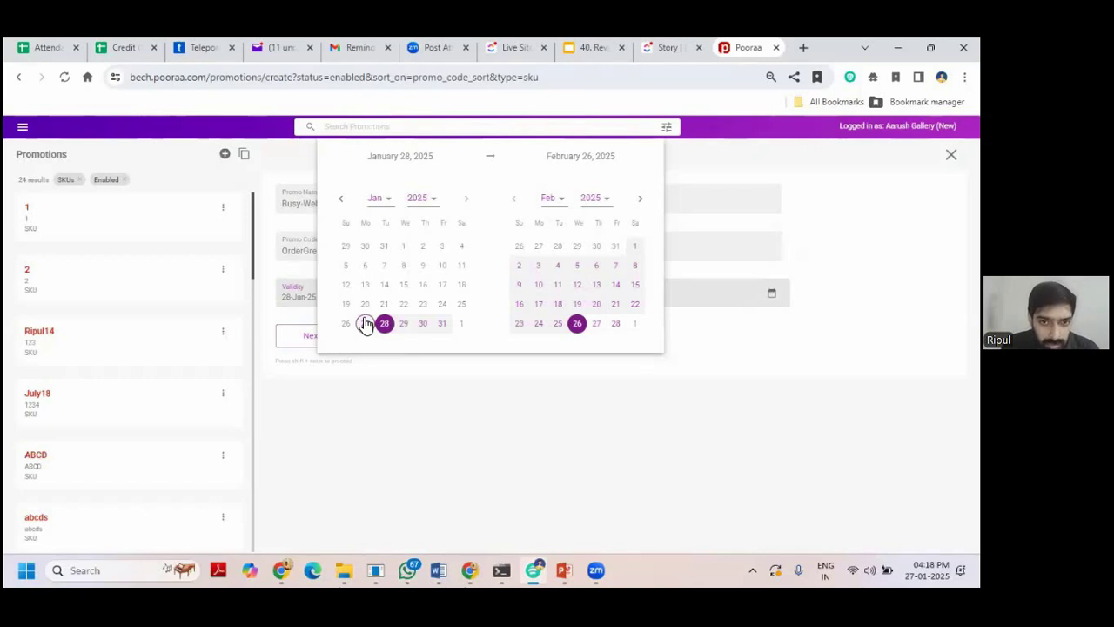
{"action": "left_click", "coordinate": [365, 324]}
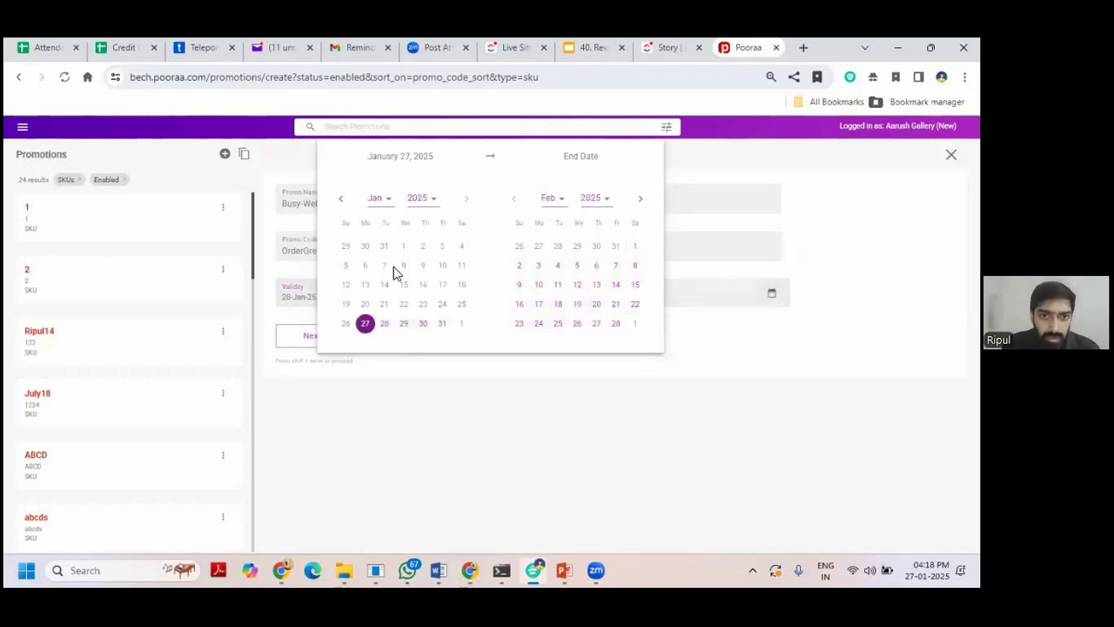
{"action": "left_click", "coordinate": [442, 324]}
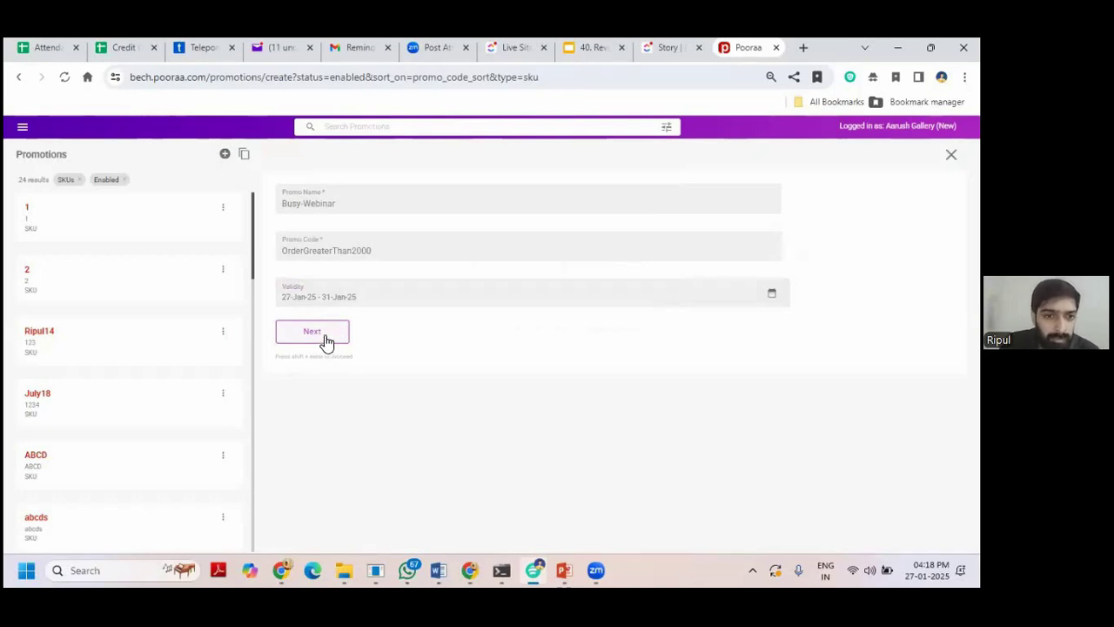
Continue from the basic details to the Applied By step.
{"action": "left_click", "coordinate": [325, 338]}
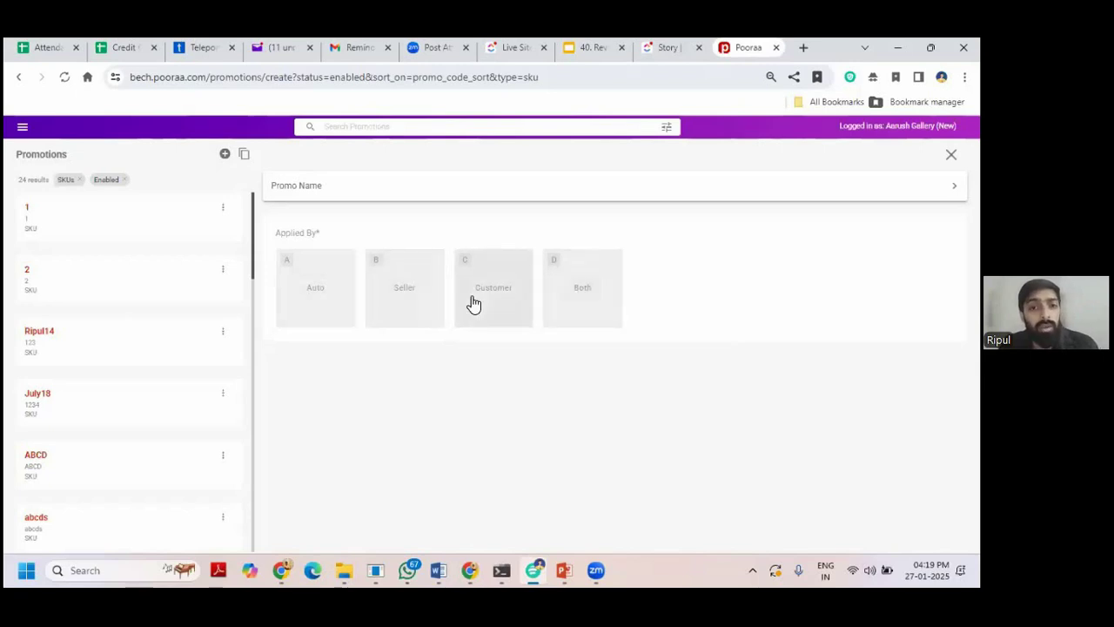
Apply the promotion automatically when Order Value is >= 2000.
{"action": "left_click", "coordinate": [327, 303]}
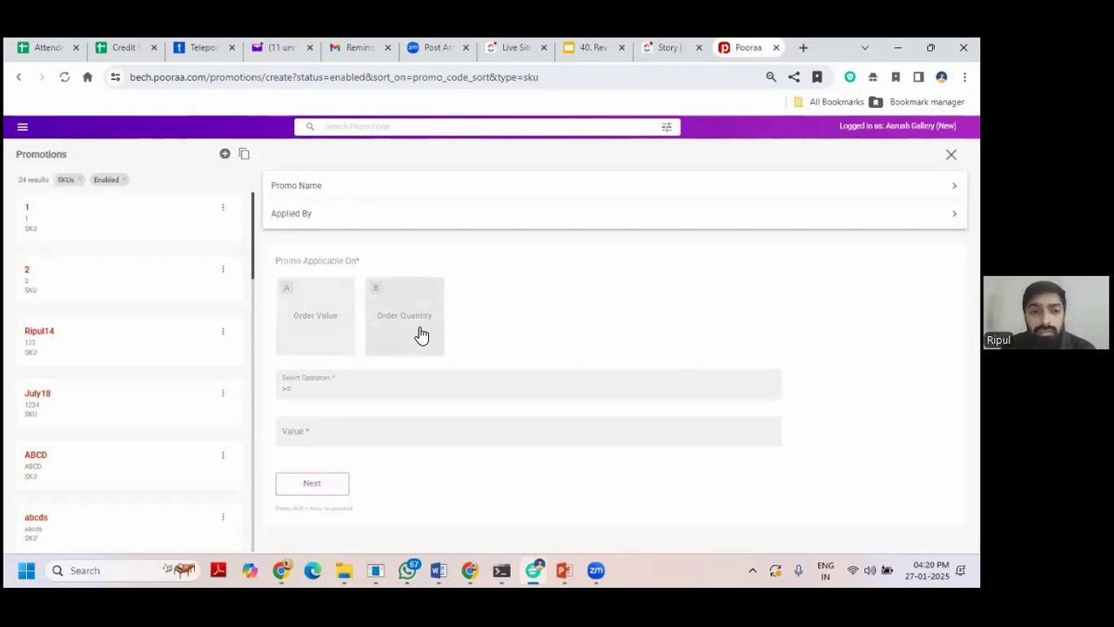
{"action": "left_click", "coordinate": [333, 339]}
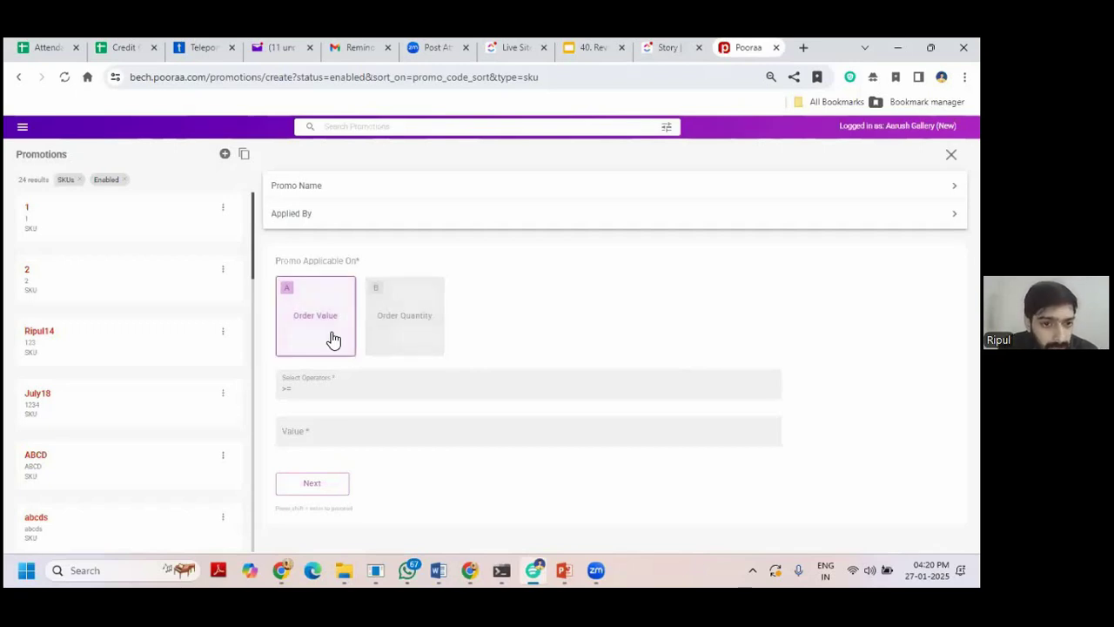
{"action": "left_click", "coordinate": [311, 389]}
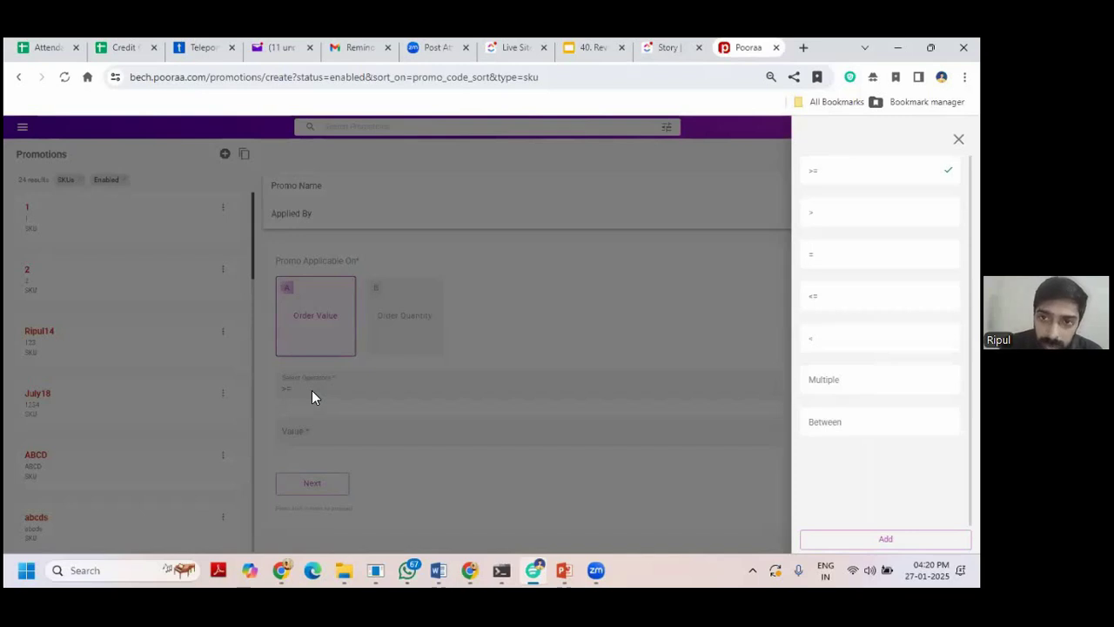
{"action": "left_click", "coordinate": [958, 139]}
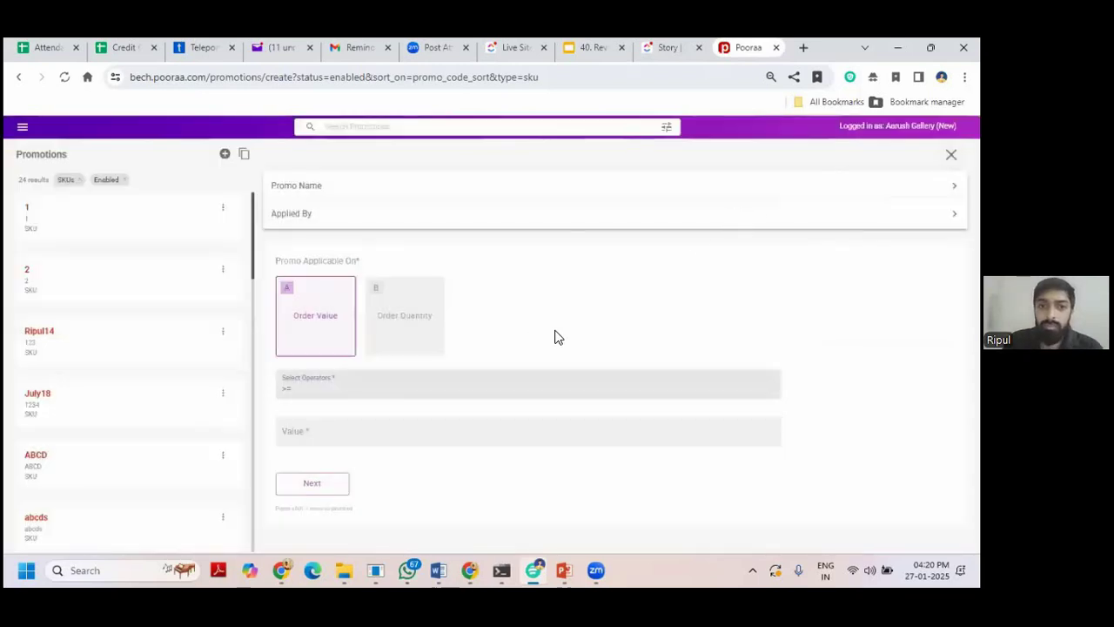
{"action": "left_click", "coordinate": [422, 433]}
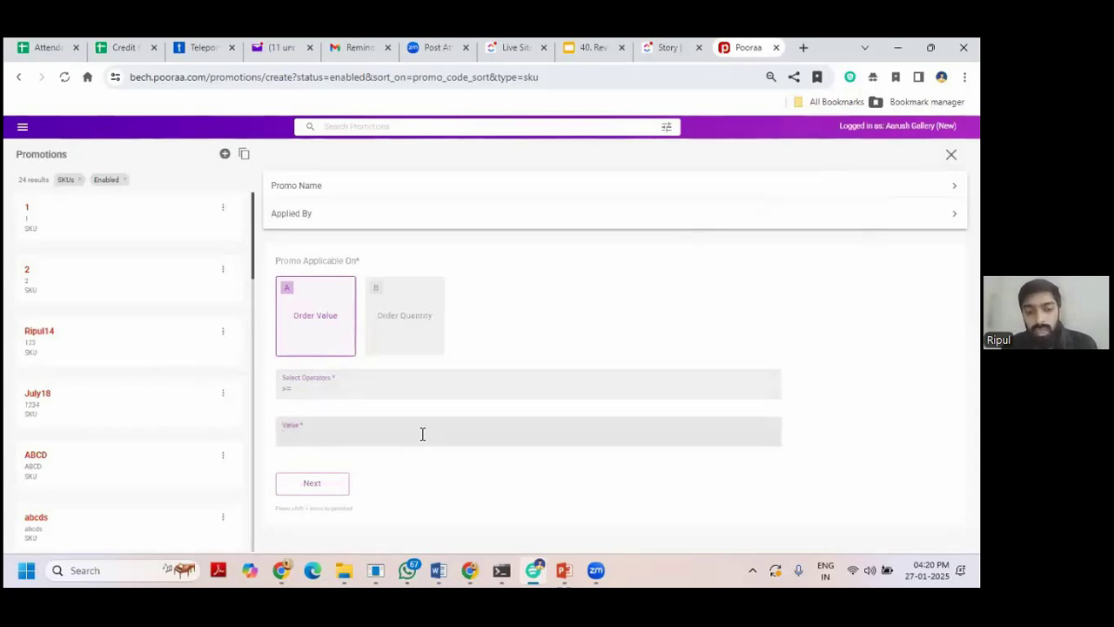
{"action": "type", "text": "2000"}
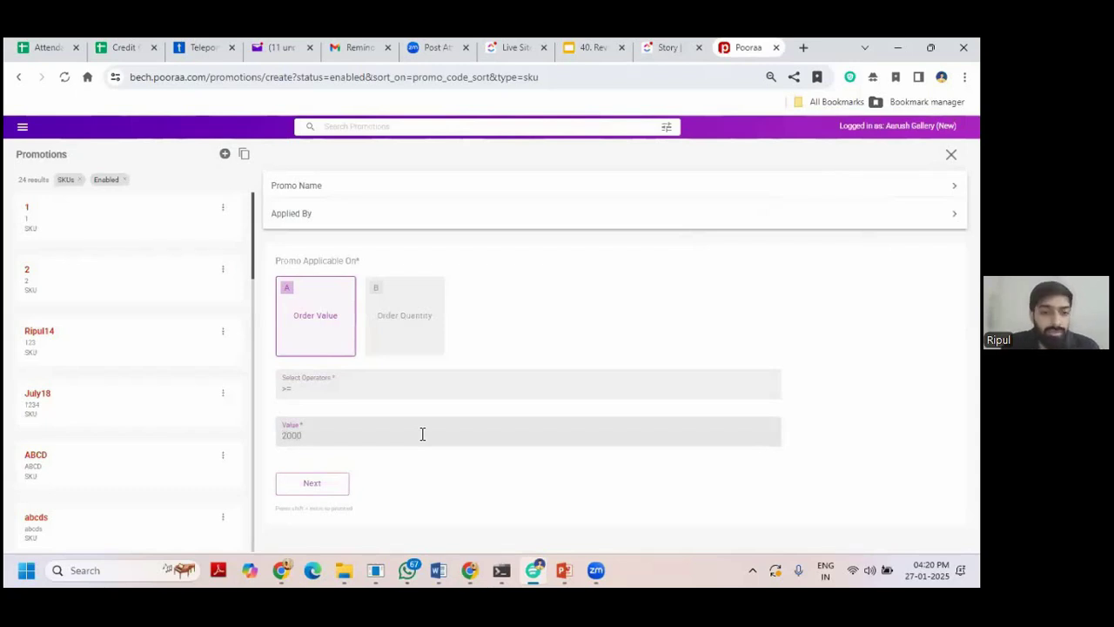
Add the 115970 HONEYCOMB SKU as the promotion's discount item.
{"action": "left_click", "coordinate": [311, 485]}
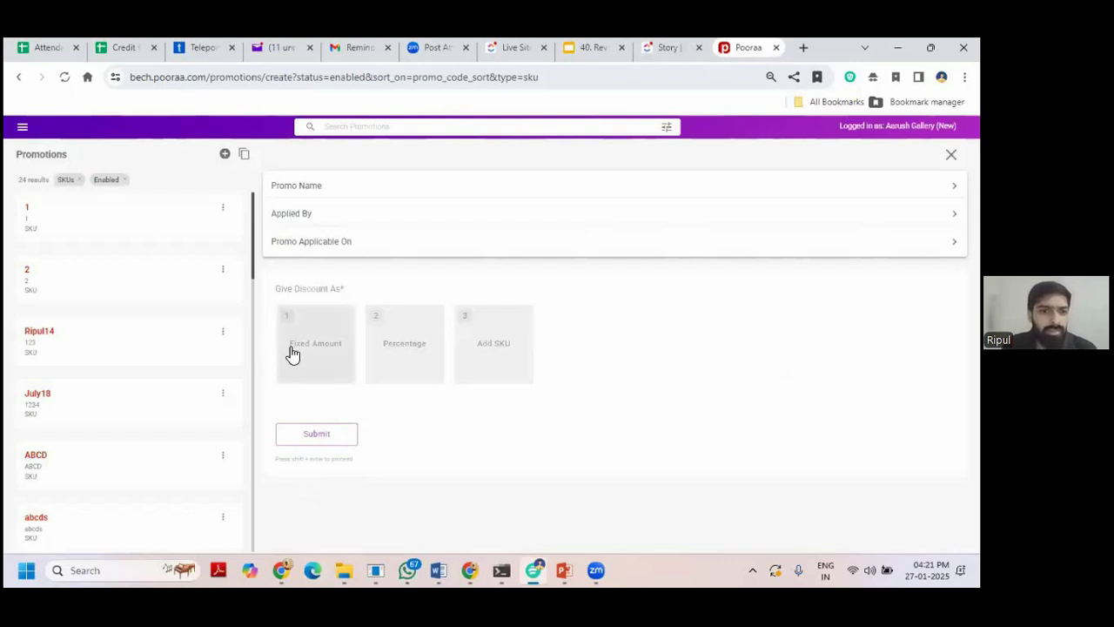
{"action": "left_click", "coordinate": [511, 342]}
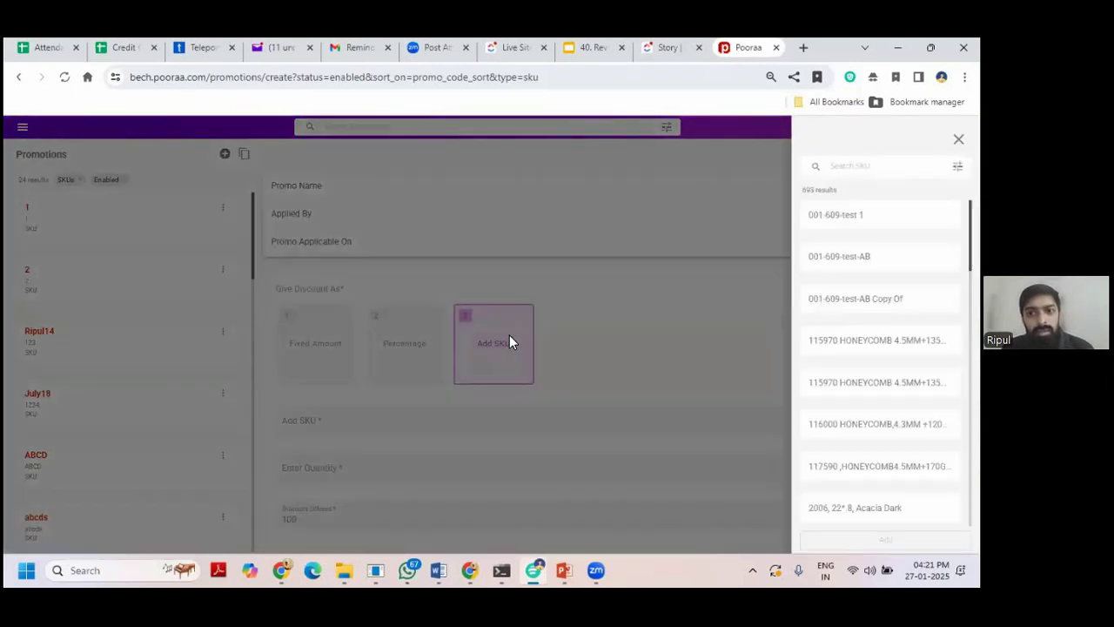
{"action": "left_click", "coordinate": [833, 341]}
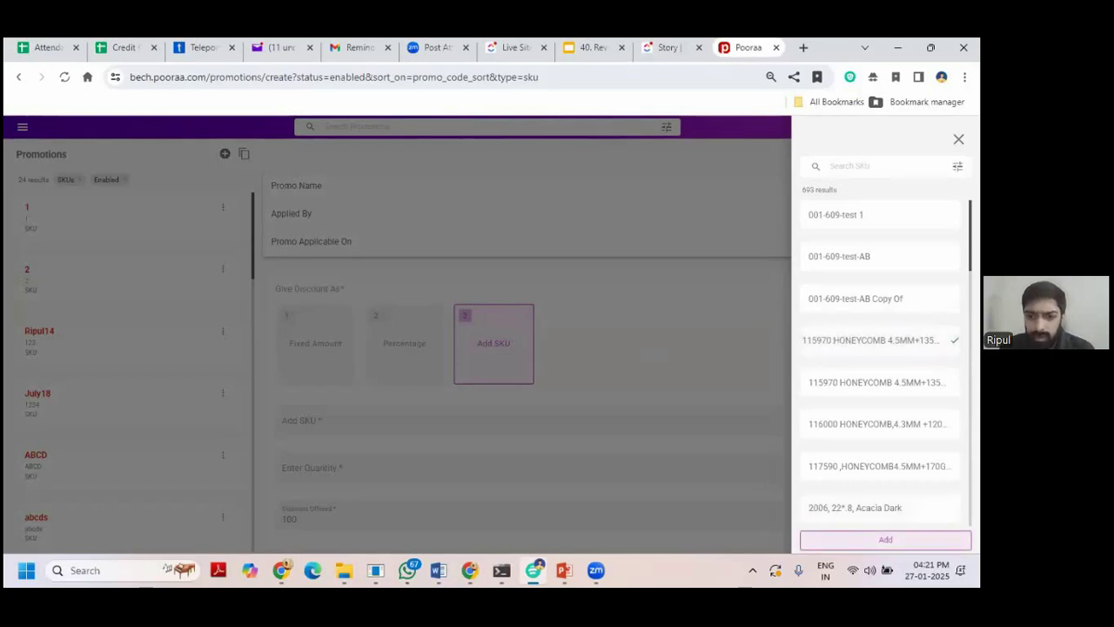
{"action": "left_click", "coordinate": [885, 539]}
{"action": "scroll", "coordinate": [450, 375], "scroll_direction": "down", "scroll_amount": 1}
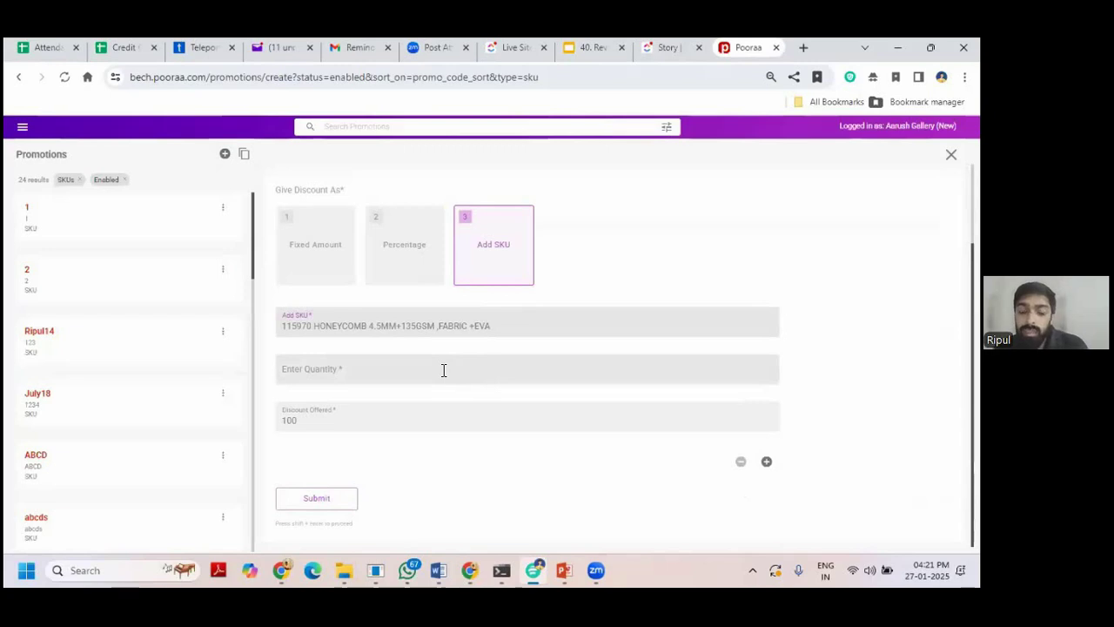
Set SKU quantity 1 and discount offered 50, then submit the promotion.
{"action": "left_click", "coordinate": [443, 370]}
{"action": "type", "text": "1"}
{"action": "left_click", "coordinate": [355, 426]}
{"action": "double_click", "coordinate": [355, 427]}
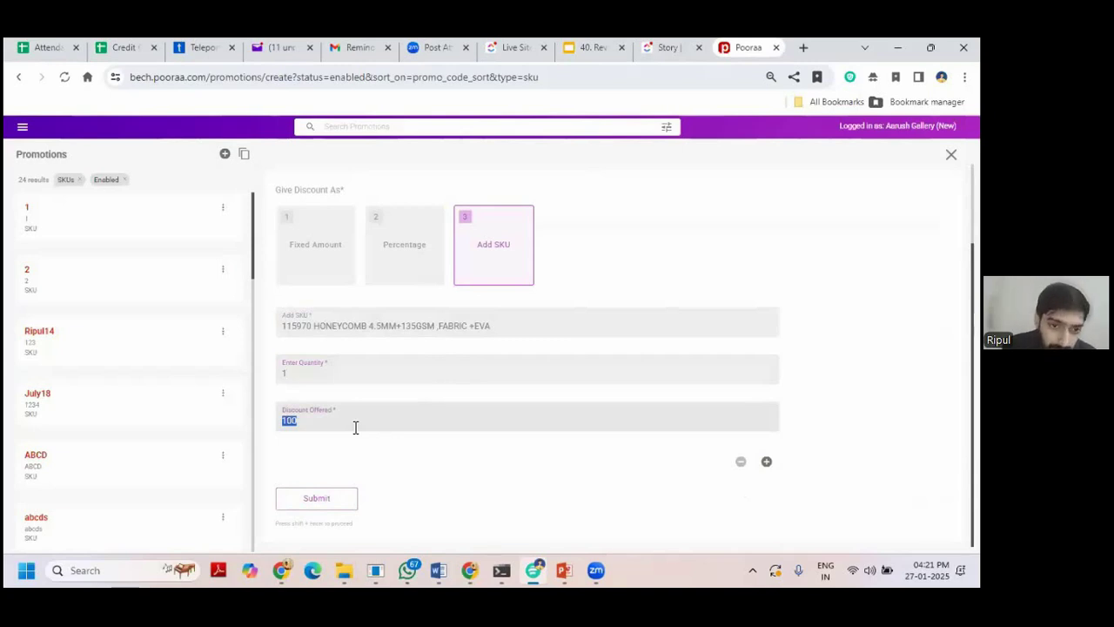
{"action": "type", "text": "50"}
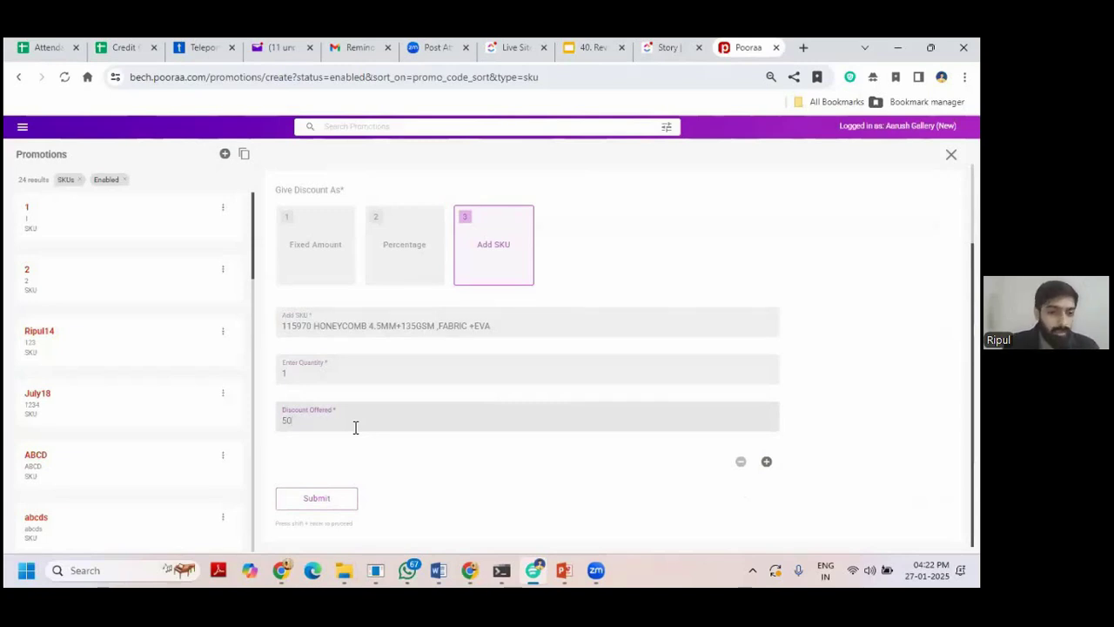
{"action": "left_click", "coordinate": [313, 496]}
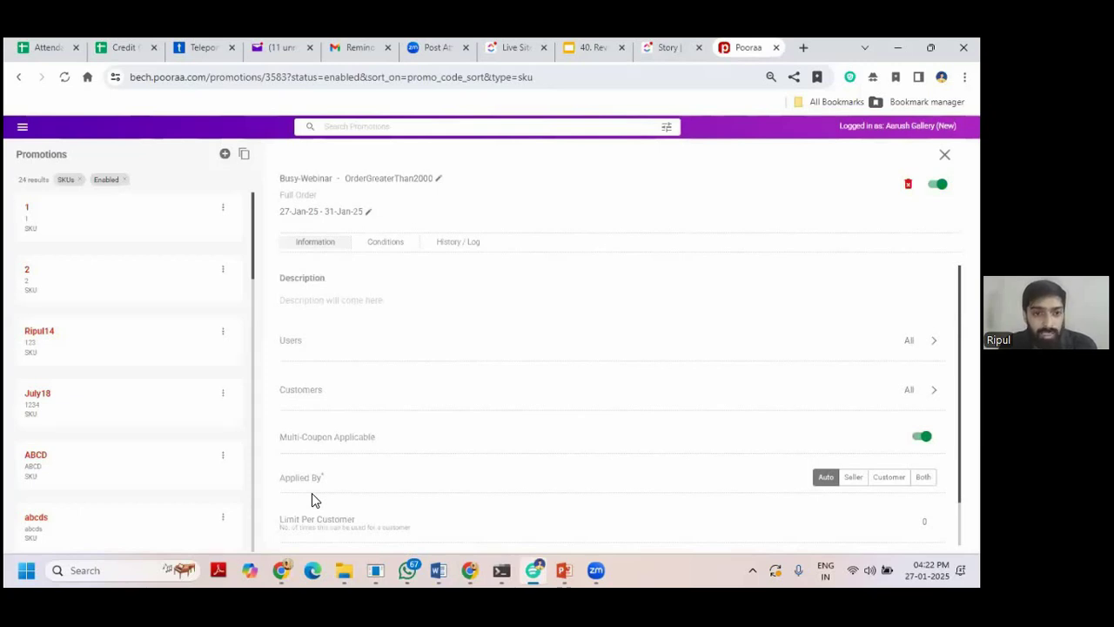
Enter the description 'Order More than 2000 to avail the offer' on the Information tab.
{"action": "left_click", "coordinate": [322, 299]}
{"action": "type", "text": "Order Mont"}
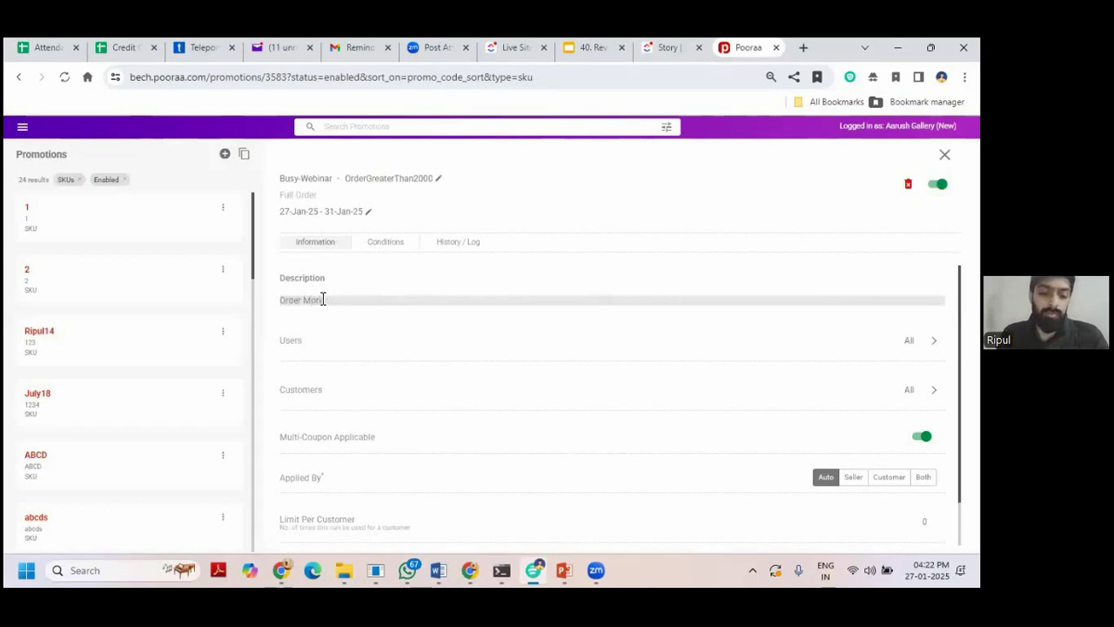
{"action": "type", "text": "han 200"}
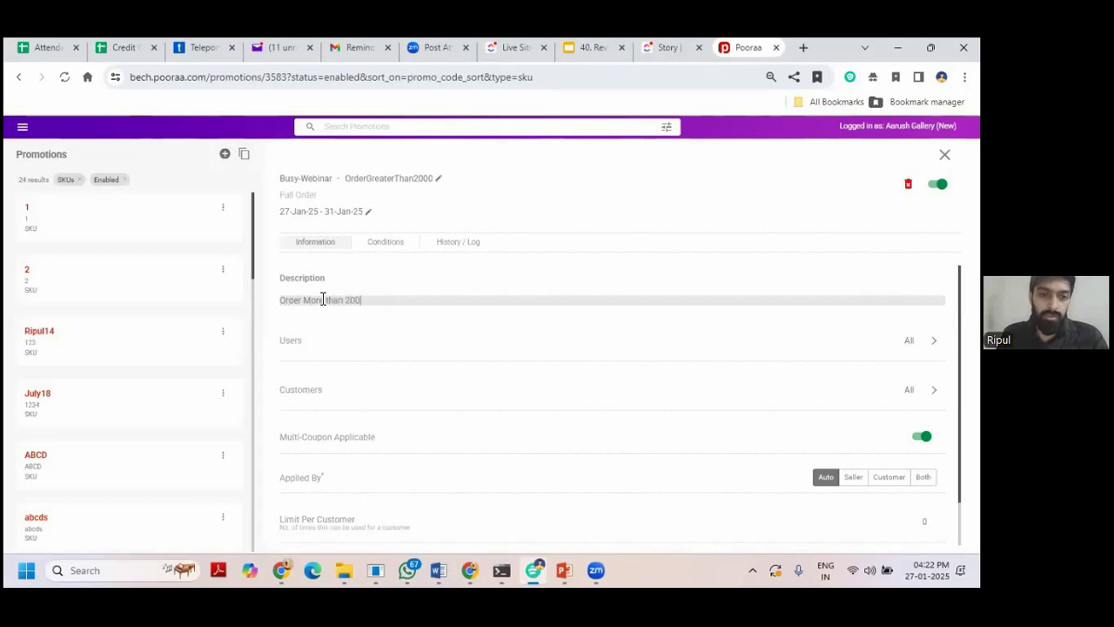
{"action": "type", "text": "0 to avail the offer"}
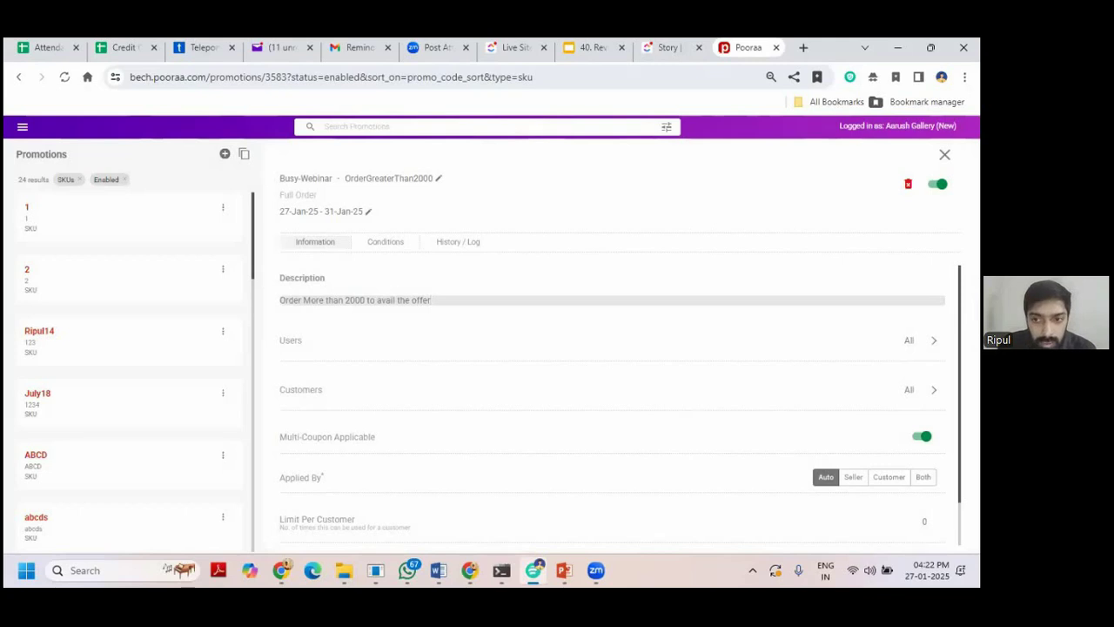
{"action": "left_click", "coordinate": [933, 339]}
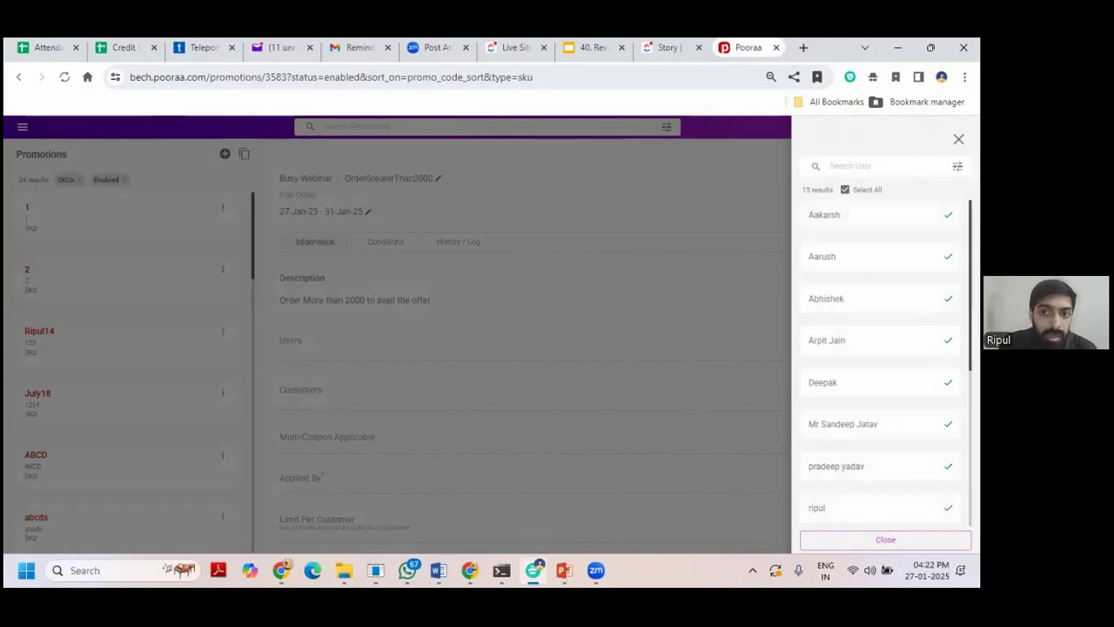
{"action": "left_click", "coordinate": [877, 540]}
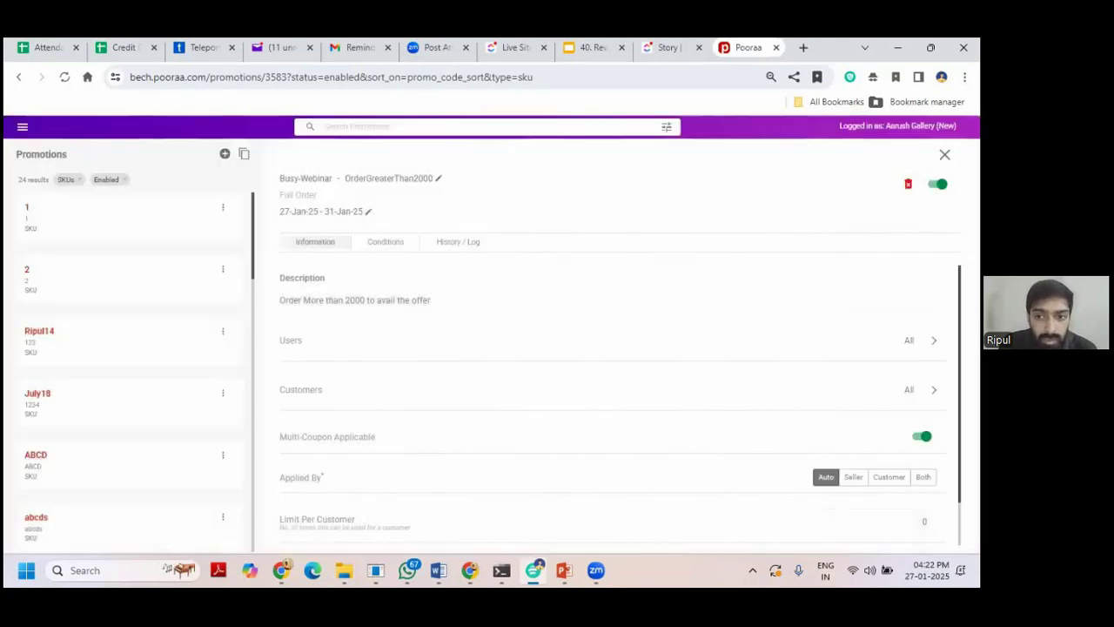
{"action": "left_click", "coordinate": [933, 389]}
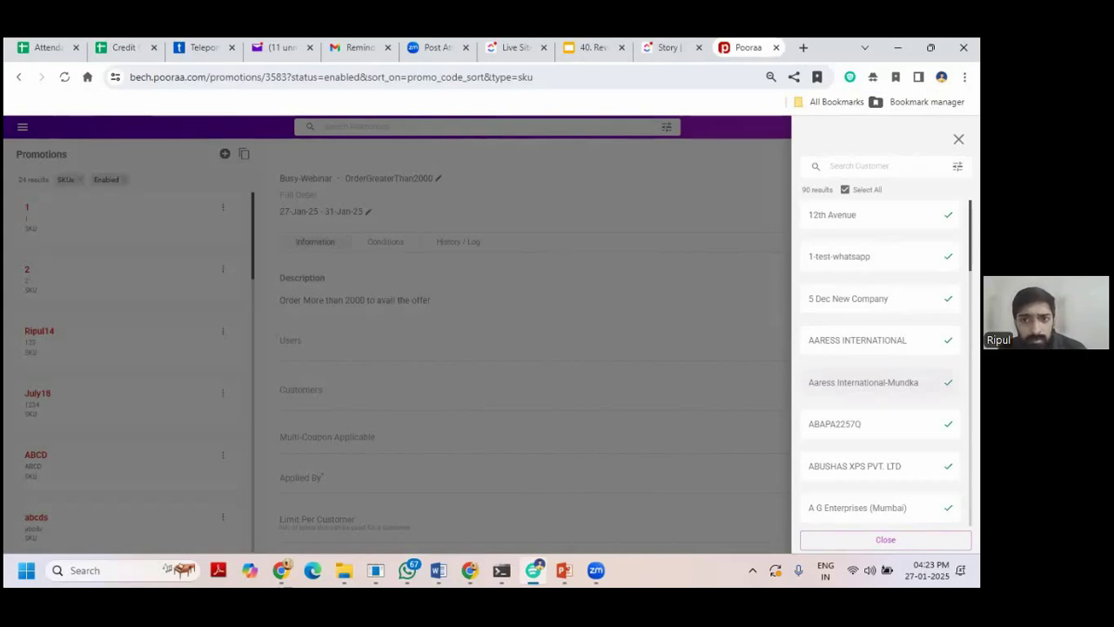
{"action": "left_click", "coordinate": [957, 166]}
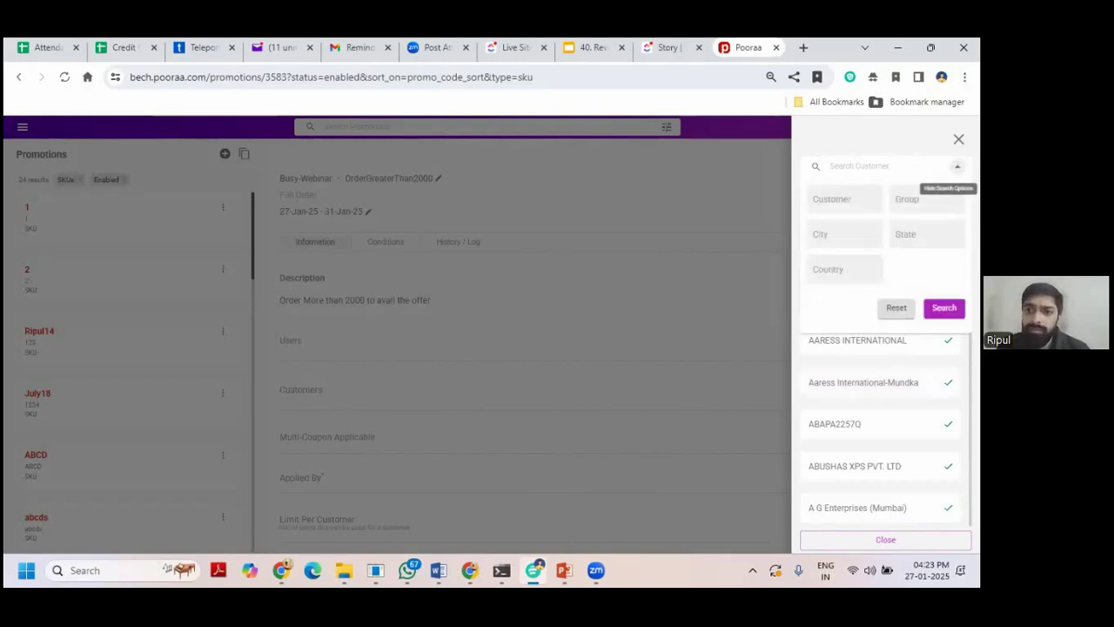
{"action": "left_click", "coordinate": [261, 423]}
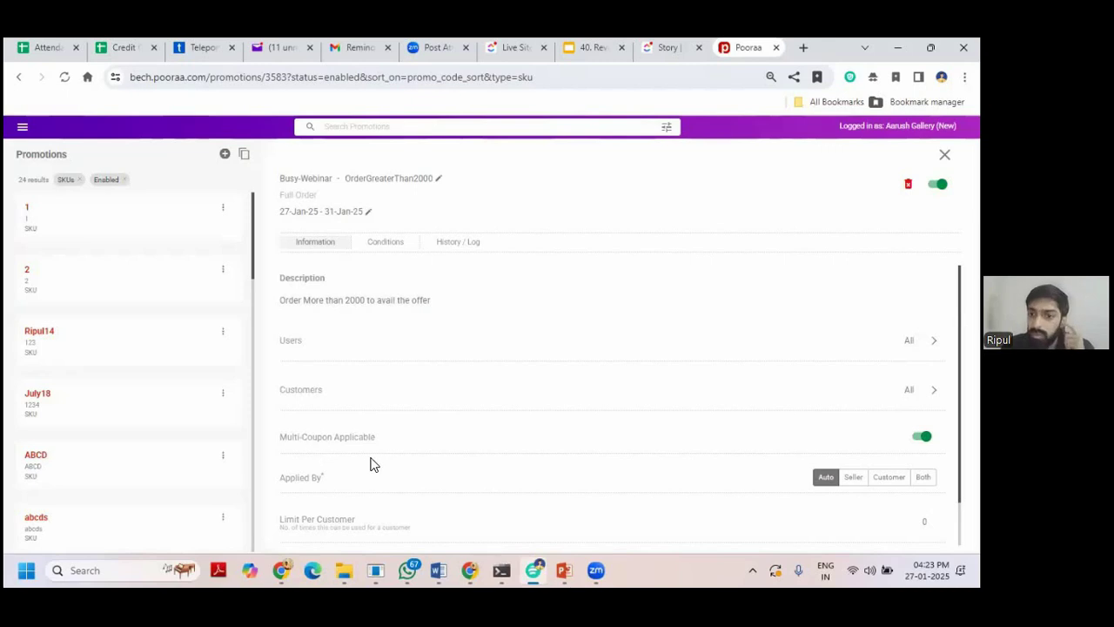
Review the Conditions tab, then check the History / Log tab, which shows no data.
{"action": "scroll", "coordinate": [374, 463], "scroll_direction": "down", "scroll_amount": 1}
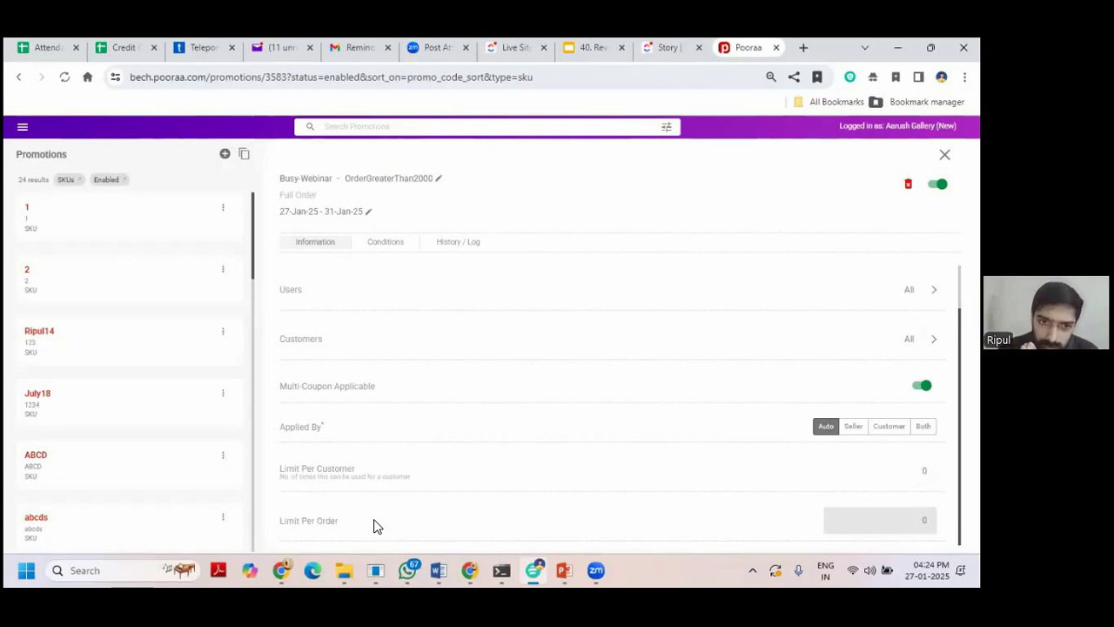
{"action": "left_click", "coordinate": [387, 243]}
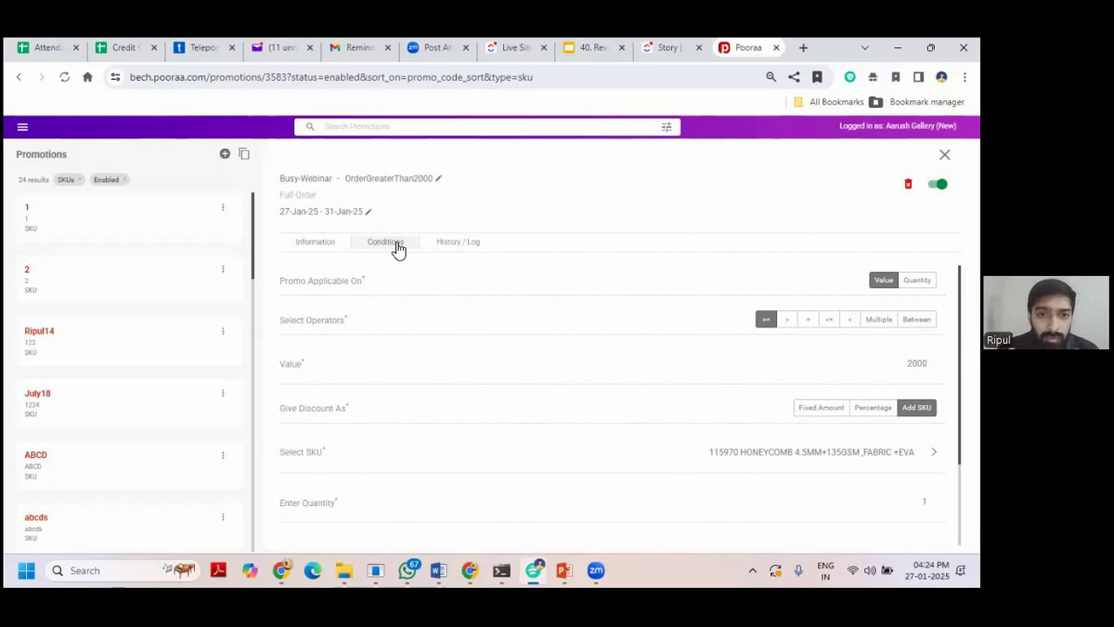
{"action": "scroll", "coordinate": [438, 351], "scroll_direction": "down", "scroll_amount": 2}
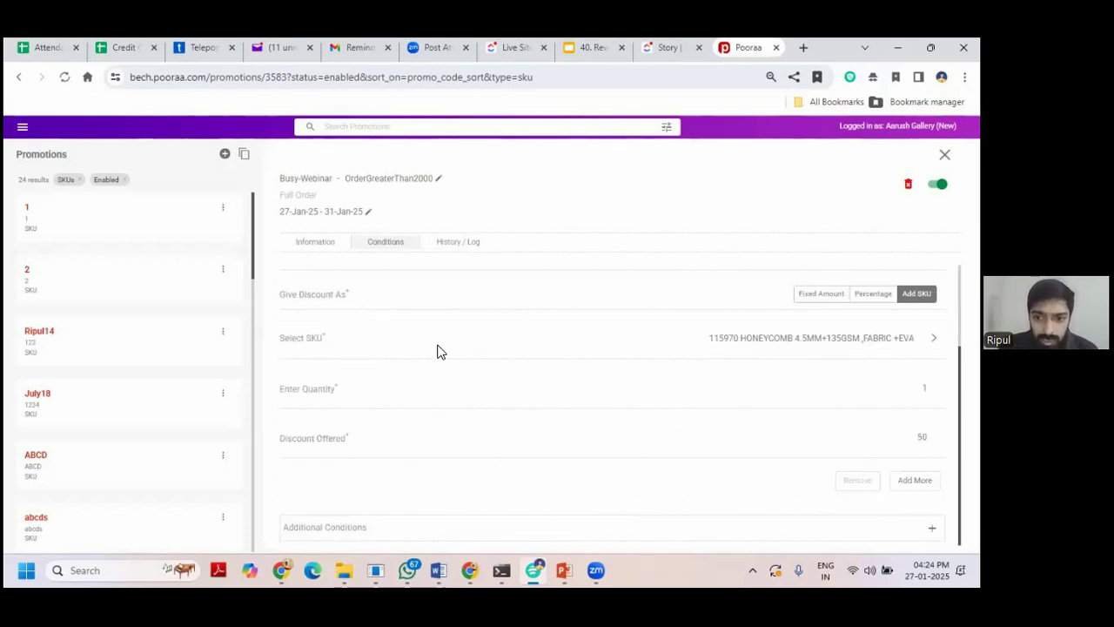
{"action": "left_click", "coordinate": [444, 243]}
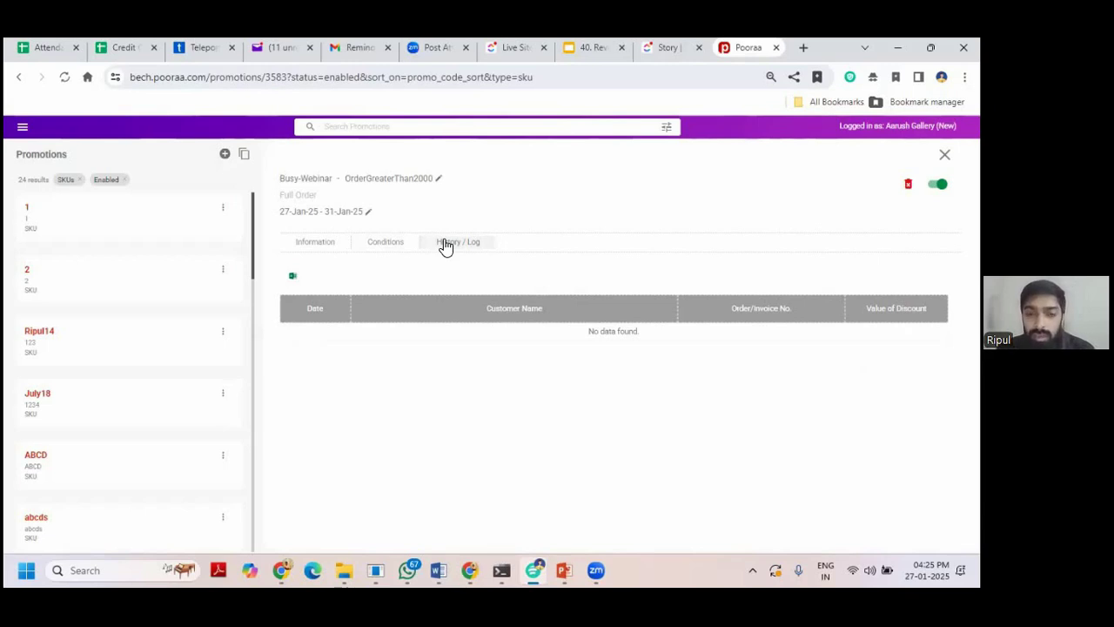
Load the mera.pooraa.com ordering site in a new browser tab.
{"action": "key", "text": "ctrl+t"}
{"action": "left_click", "coordinate": [756, 78]}
{"action": "type", "text": "mera"}
{"action": "key", "text": "Return"}
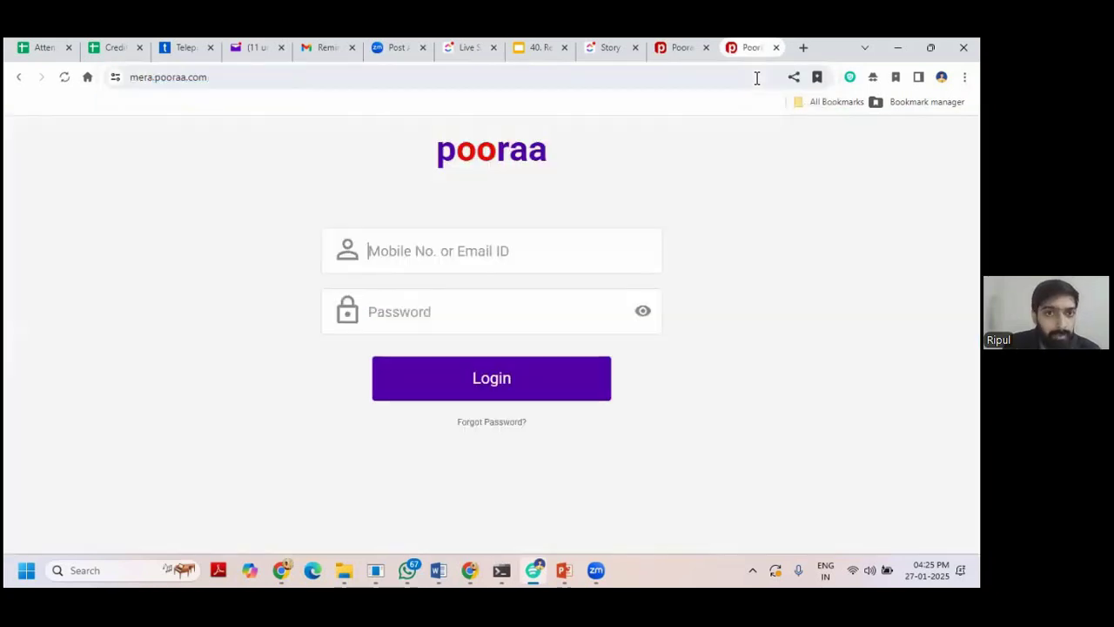
Log in as the test company's buyer and highlight the listed Busy-Webinar offer and its description.
{"action": "left_click", "coordinate": [575, 384]}
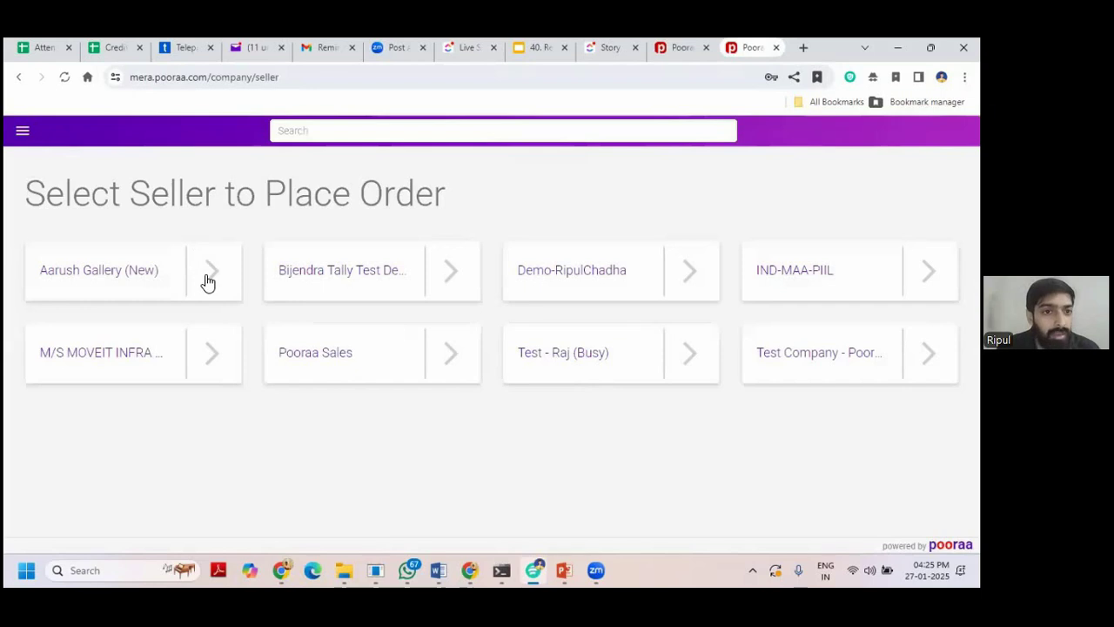
{"action": "left_click", "coordinate": [208, 282]}
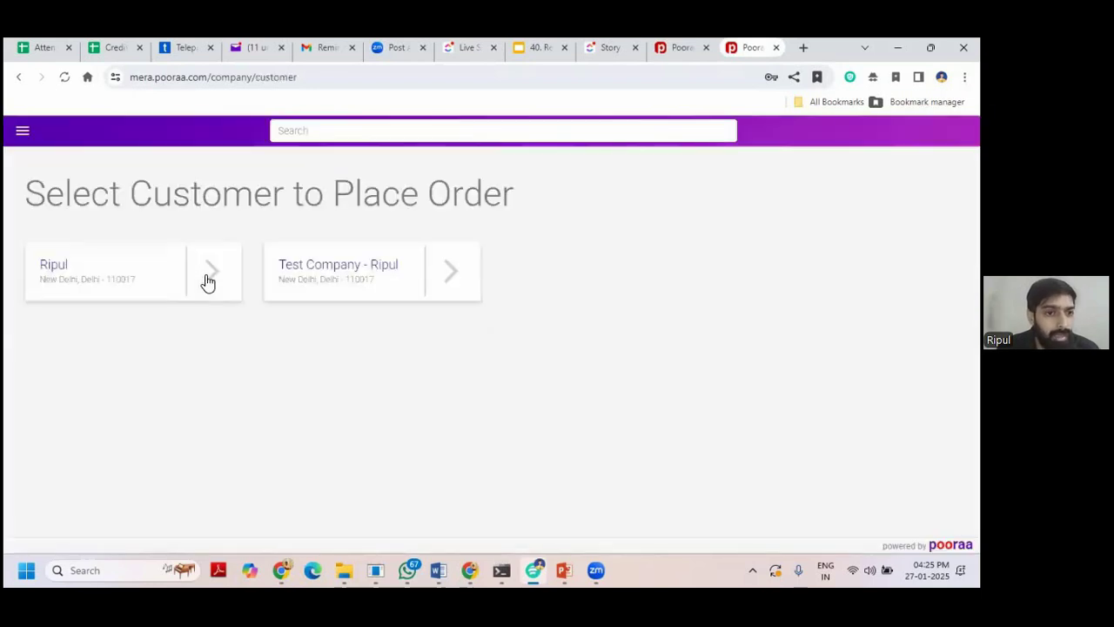
{"action": "left_click", "coordinate": [450, 276]}
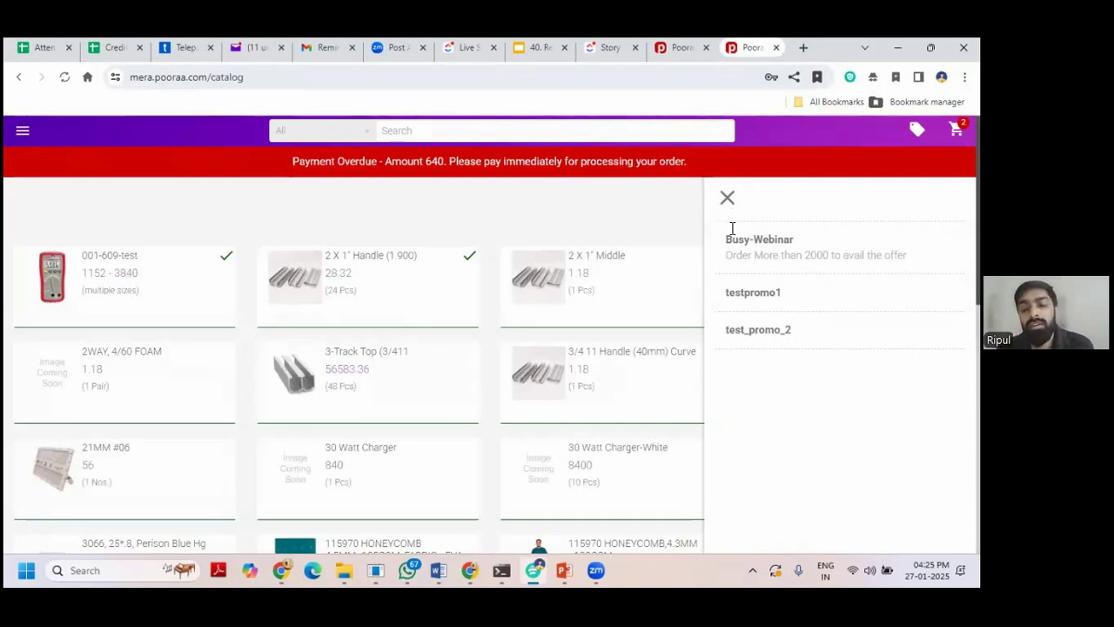
{"action": "triple_click", "coordinate": [756, 242]}
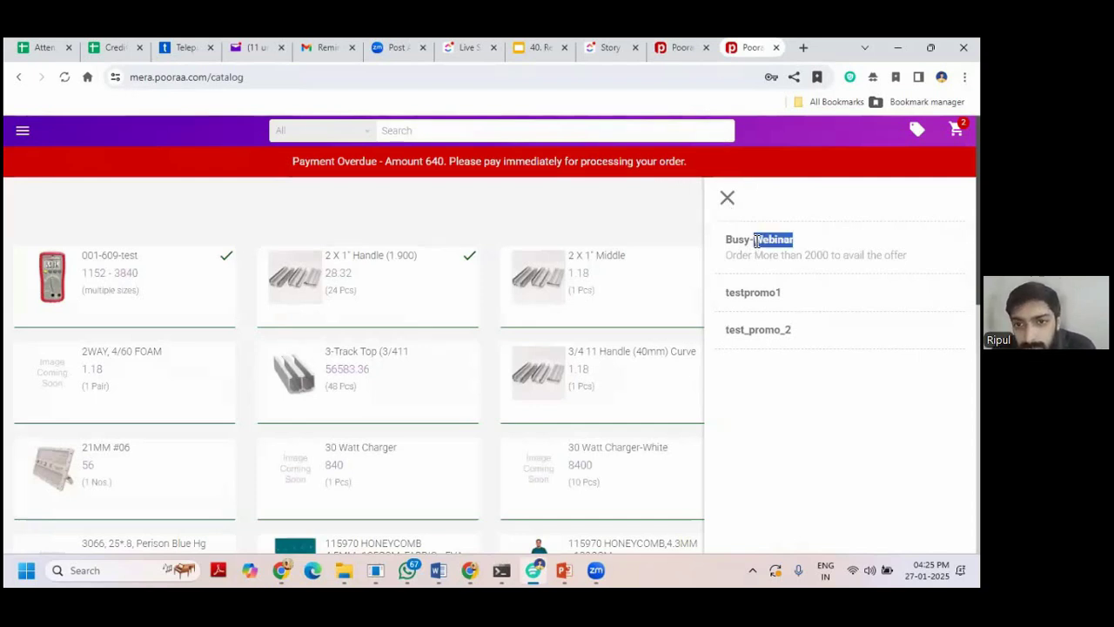
{"action": "triple_click", "coordinate": [753, 255]}
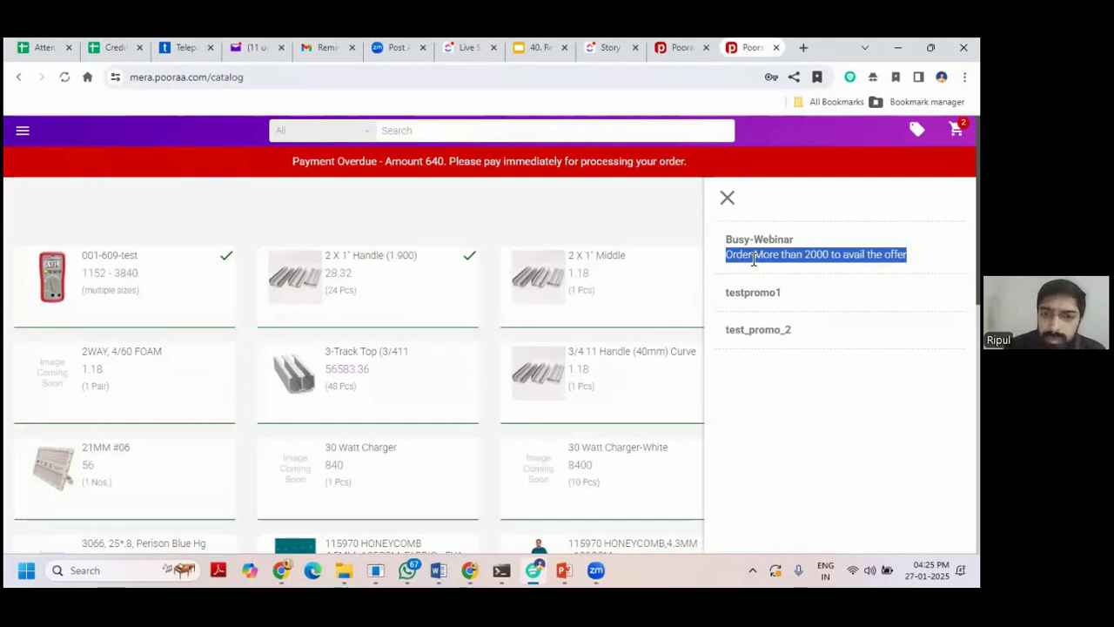
Remove the old cart item and enter 10 packs for 001-609-test-AB.
{"action": "left_click", "coordinate": [956, 128]}
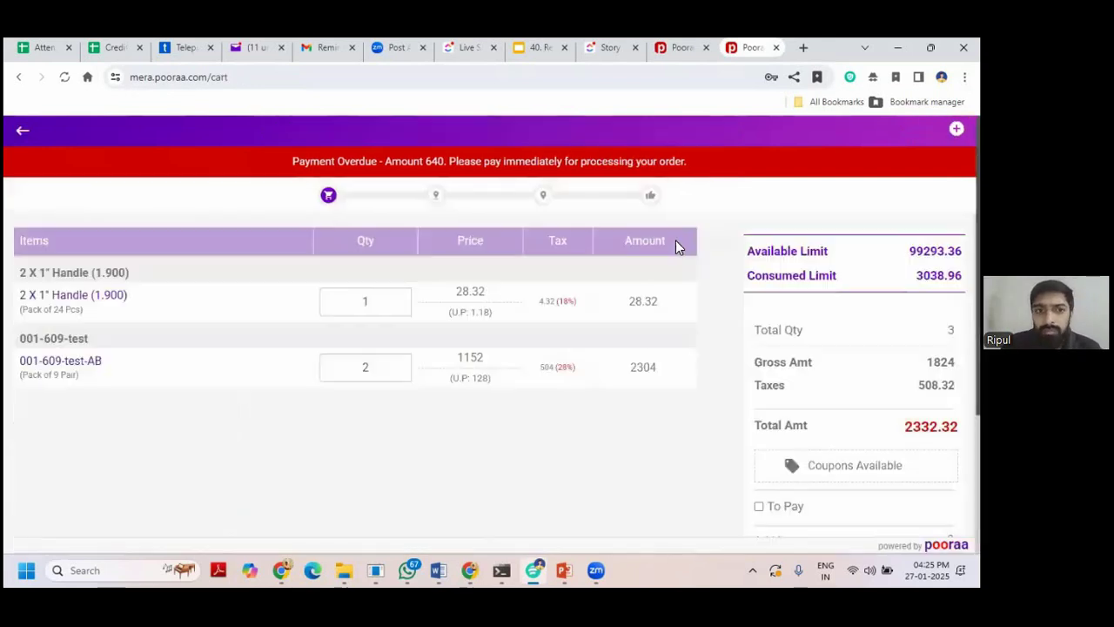
{"action": "left_click", "coordinate": [714, 301]}
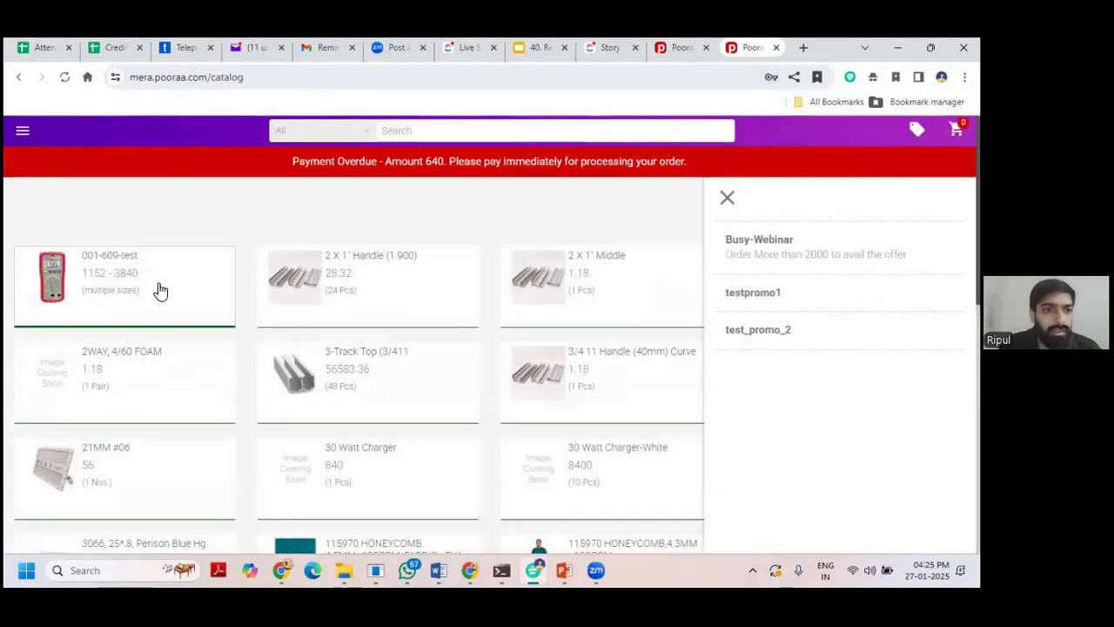
{"action": "left_click", "coordinate": [165, 287]}
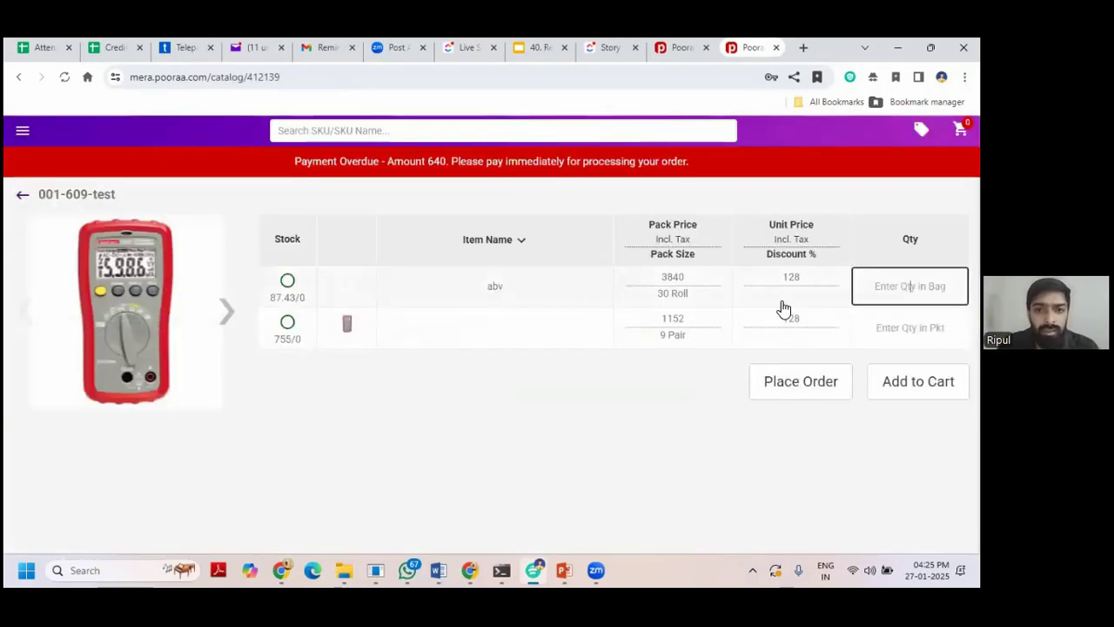
{"action": "left_click", "coordinate": [909, 327]}
{"action": "type", "text": "10"}
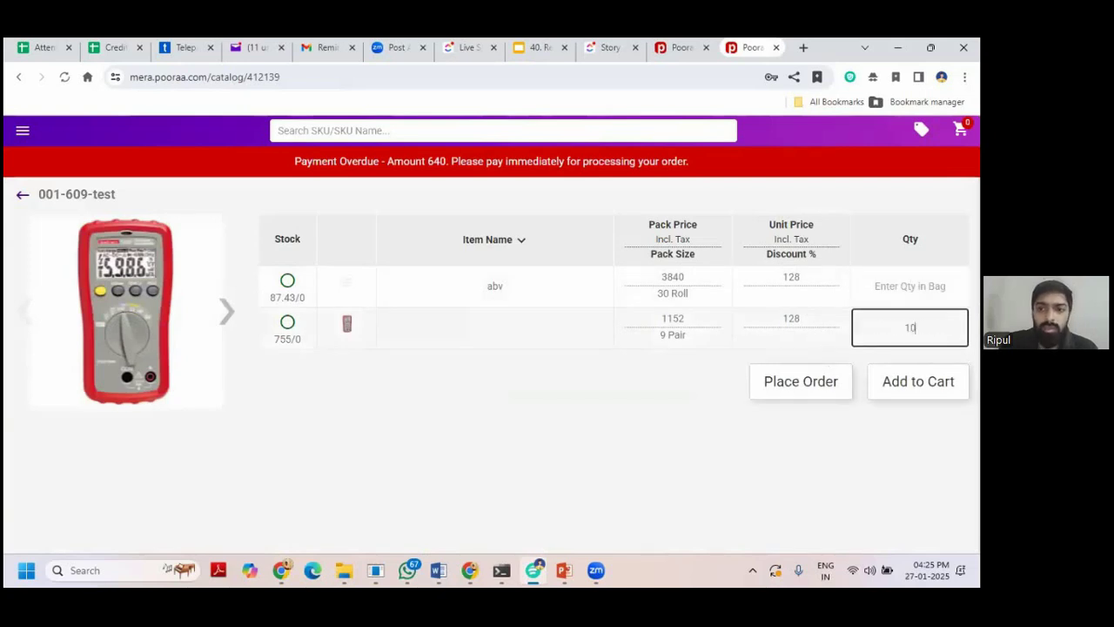
Place the 10-pack order and check the cart's available coupons.
{"action": "left_click", "coordinate": [782, 394]}
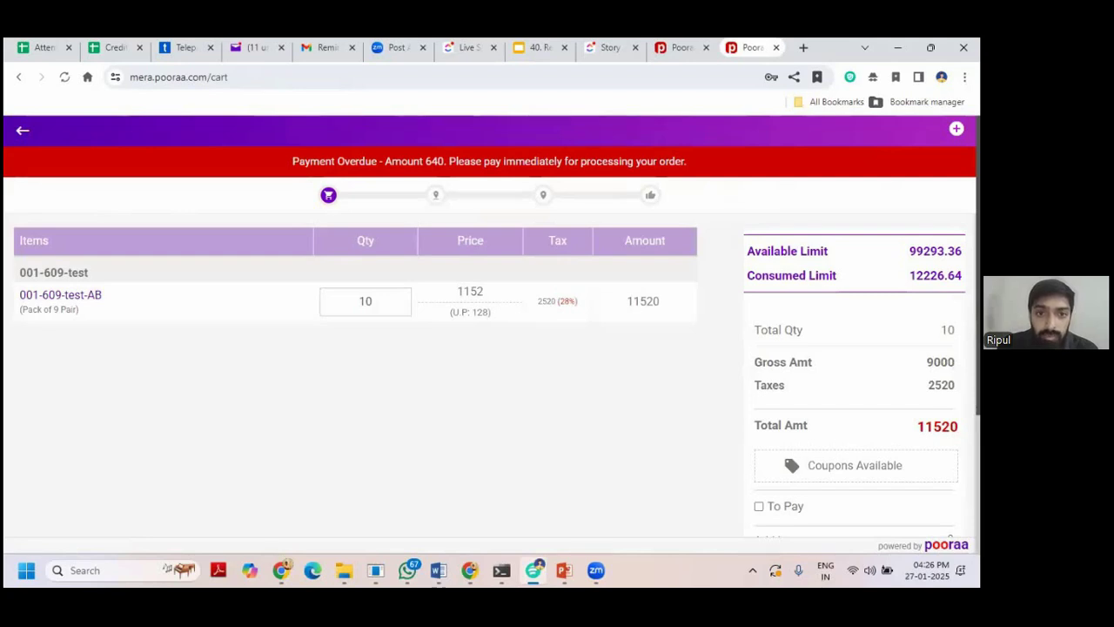
{"action": "scroll", "coordinate": [487, 383], "scroll_direction": "down", "scroll_amount": 3}
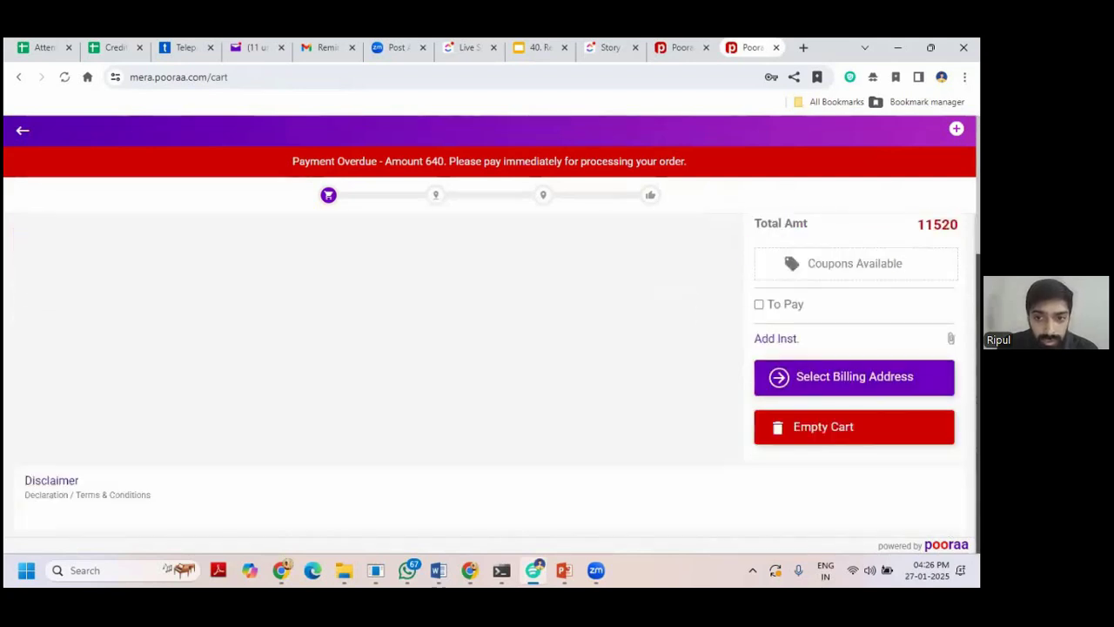
{"action": "left_click", "coordinate": [854, 261]}
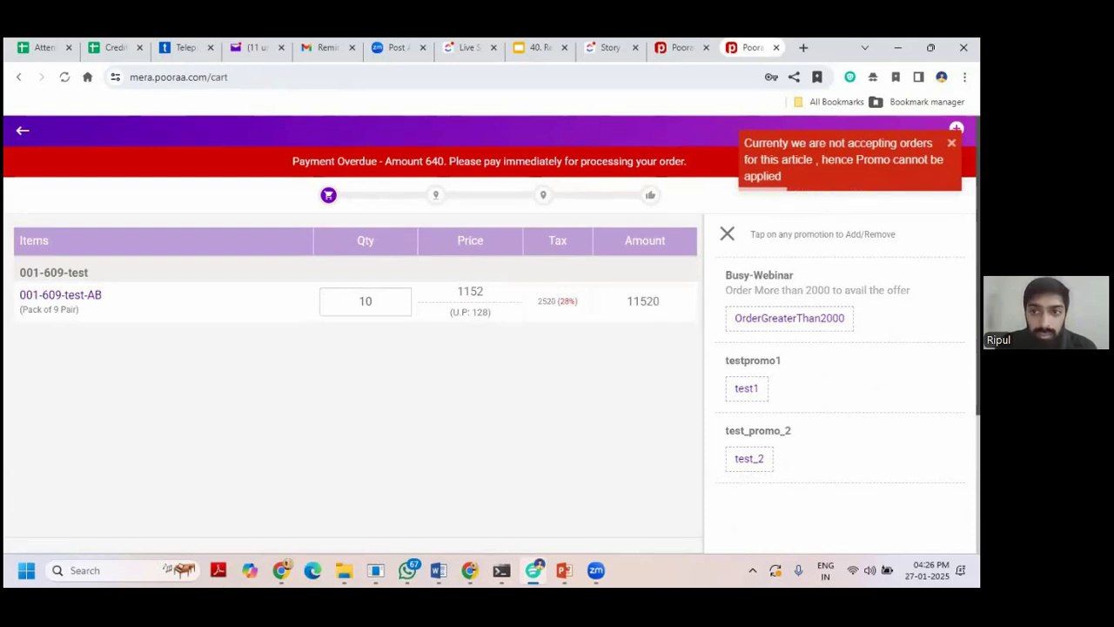
Add the 2 X 1" Handle to the cart and delete the earlier cart row.
{"action": "left_click", "coordinate": [22, 128]}
{"action": "left_click", "coordinate": [398, 303]}
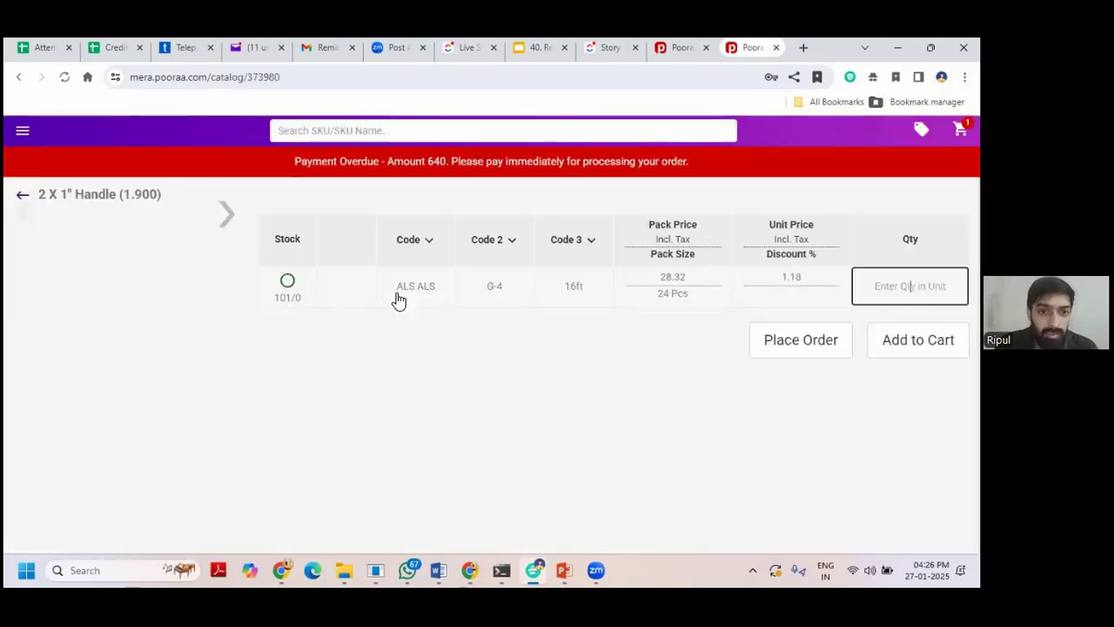
{"action": "type", "text": "1"}
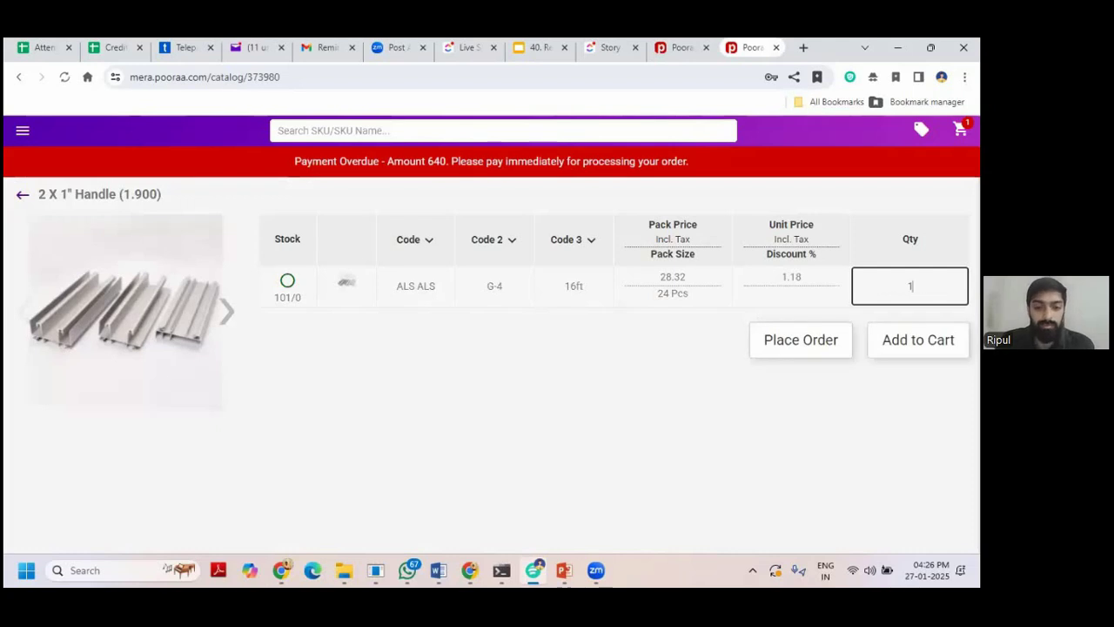
{"action": "key", "text": "Return"}
{"action": "left_click", "coordinate": [716, 370]}
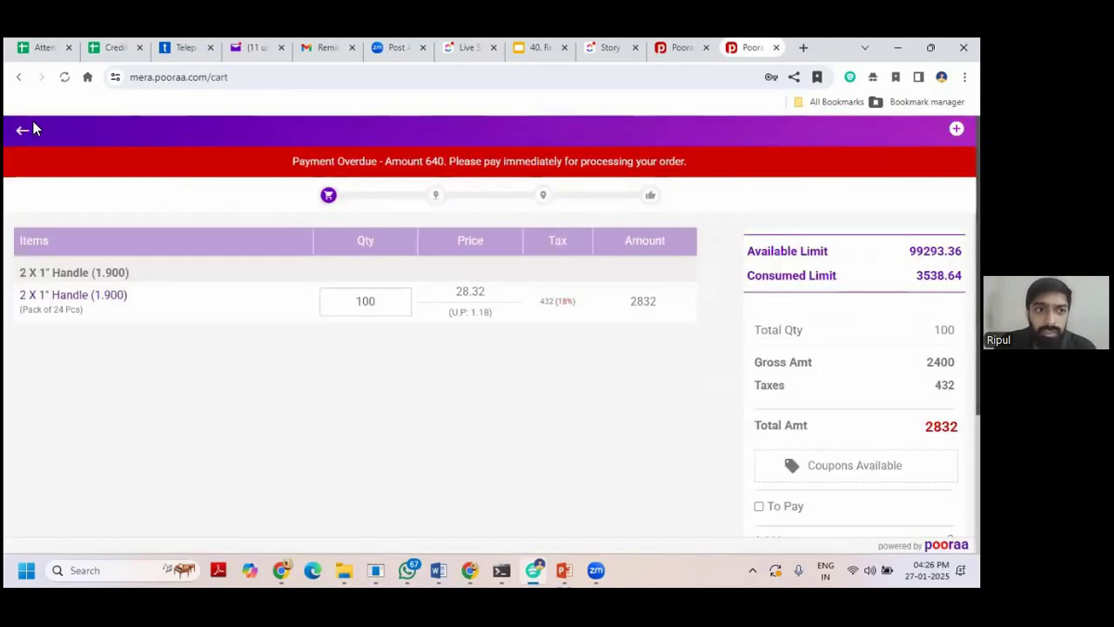
Add 100 of 2 X 1" Middle and try the OrderGreaterThan2000 promo, then view totals.
{"action": "left_click", "coordinate": [22, 132]}
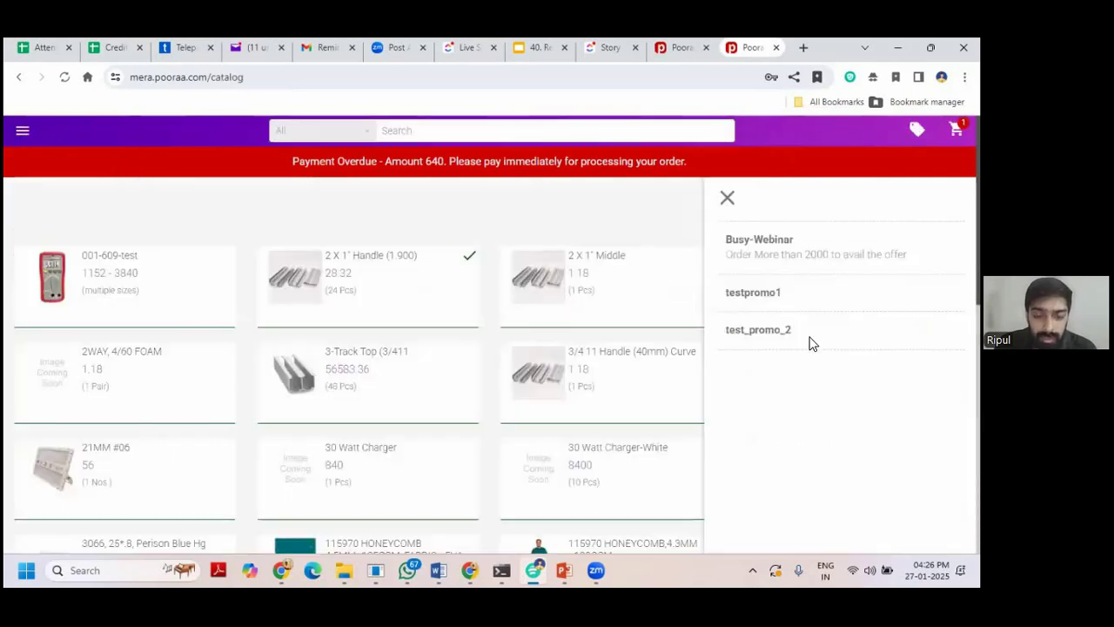
{"action": "left_click", "coordinate": [647, 298]}
{"action": "type", "text": "10"}
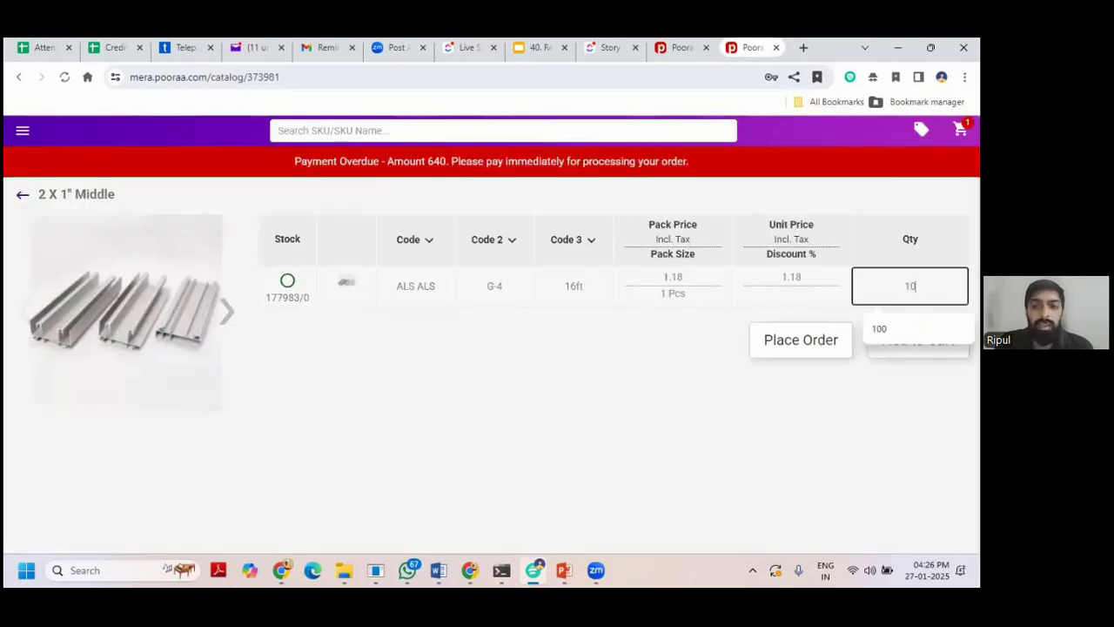
{"action": "type", "text": "0"}
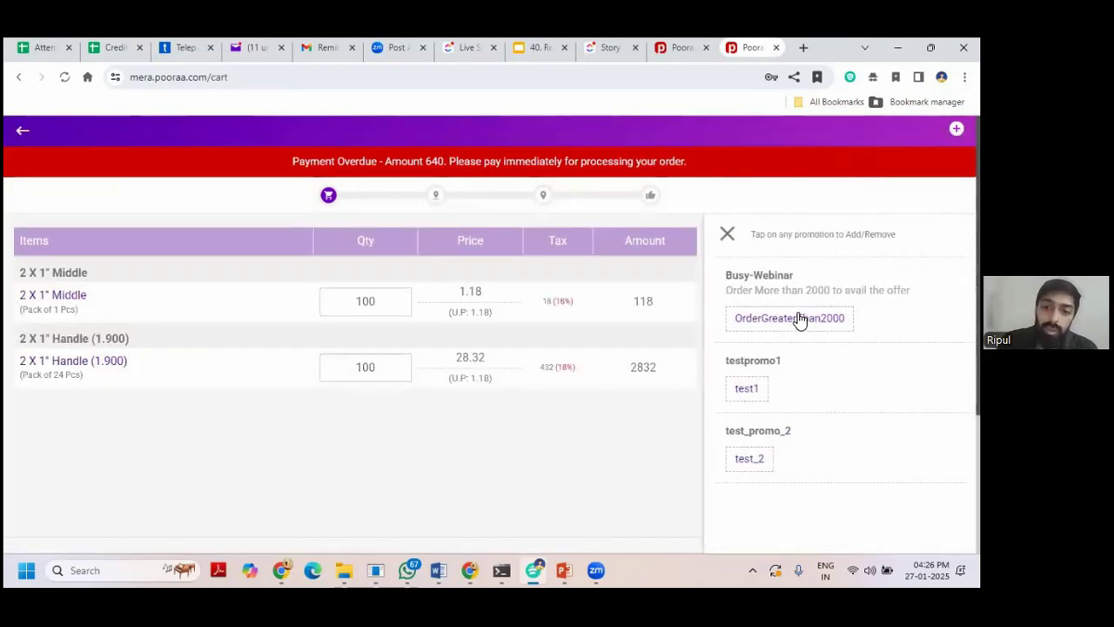
{"action": "left_click", "coordinate": [799, 318]}
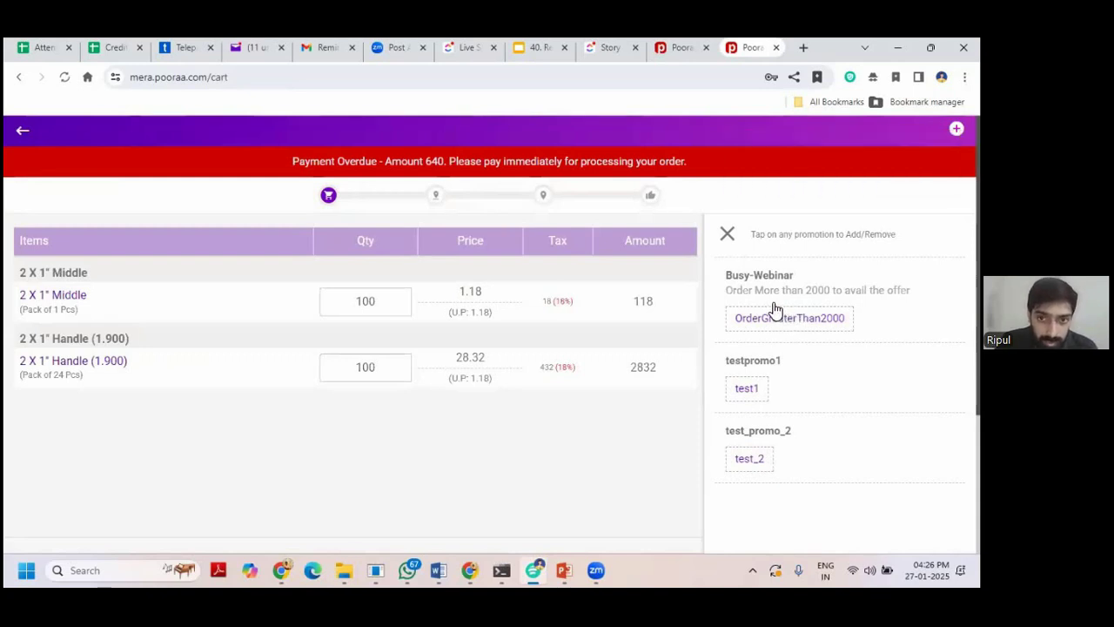
{"action": "left_click", "coordinate": [727, 233]}
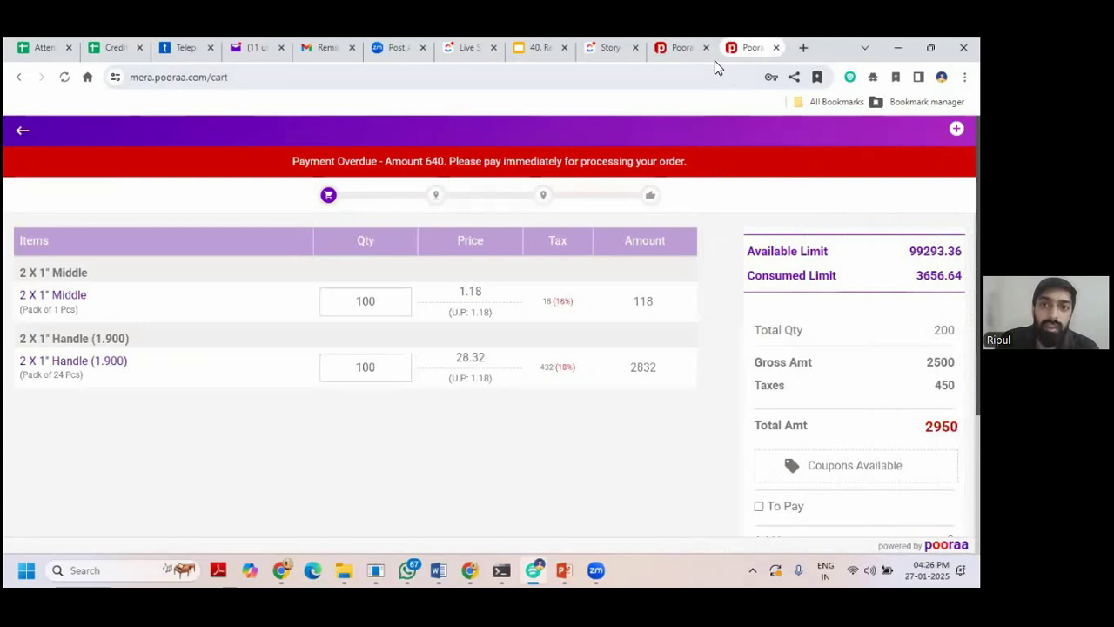
Return to the promotions admin and start a new SKU promotion.
{"action": "left_click", "coordinate": [714, 60]}
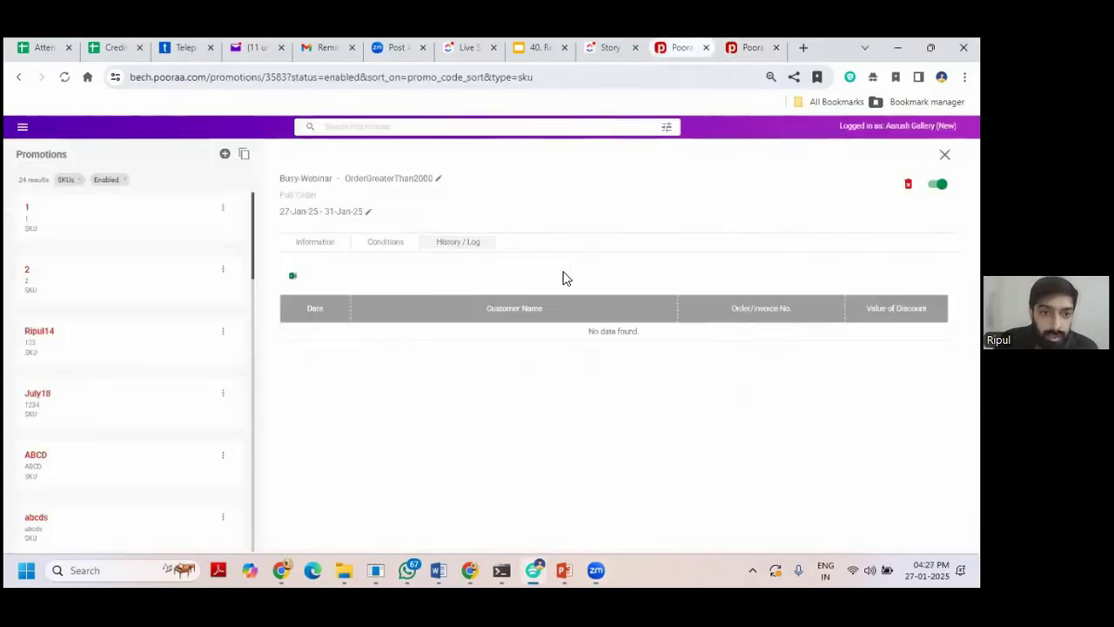
{"action": "left_click", "coordinate": [944, 155]}
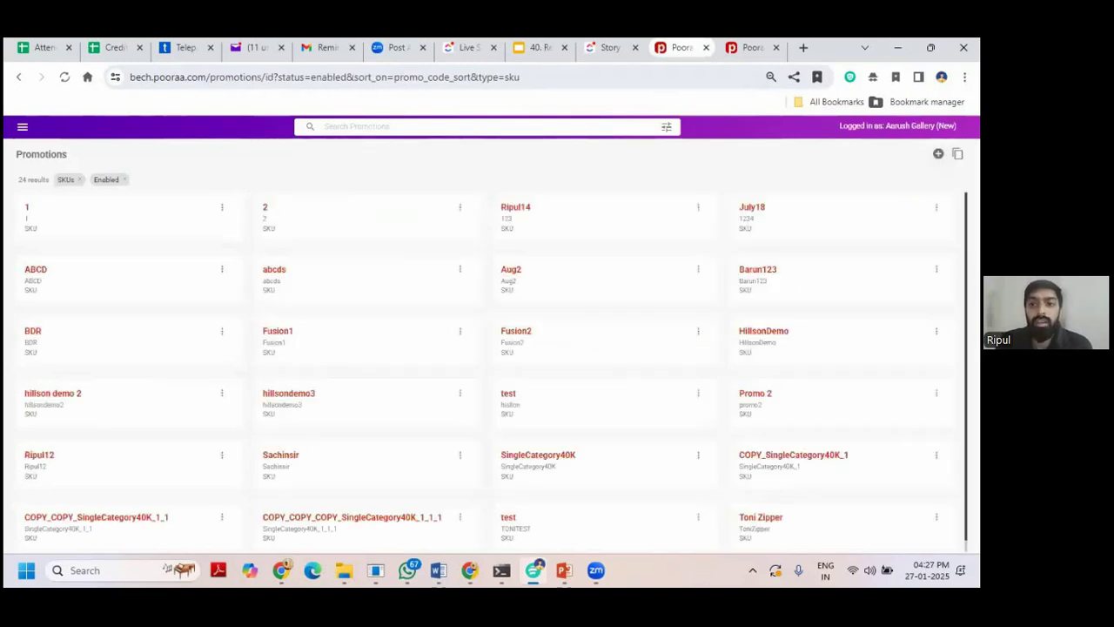
{"action": "left_click", "coordinate": [938, 154]}
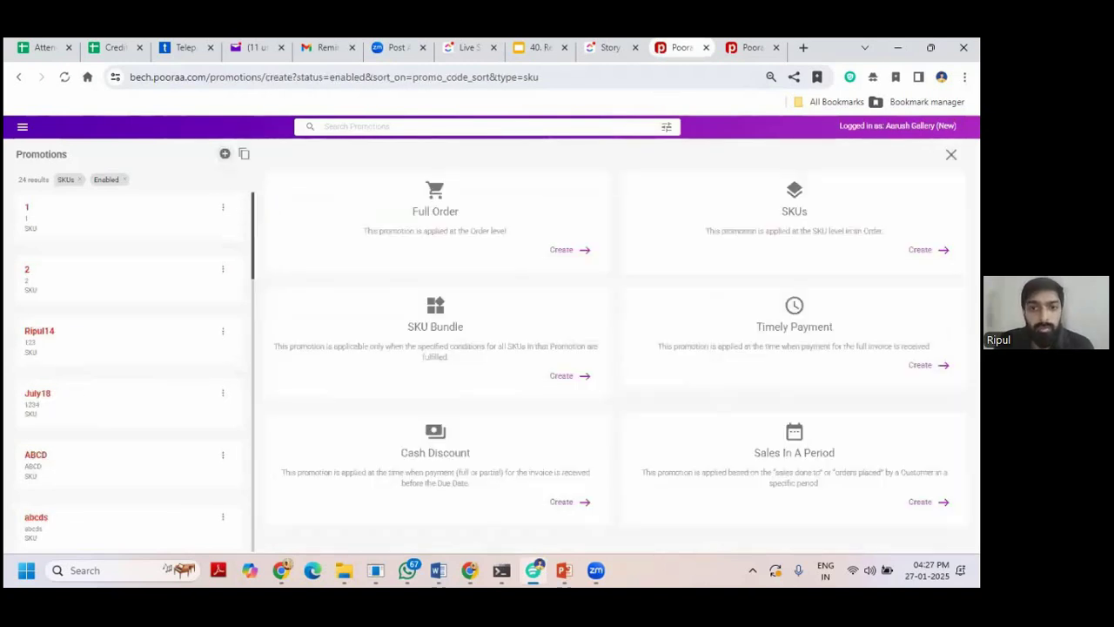
{"action": "left_click", "coordinate": [561, 250]}
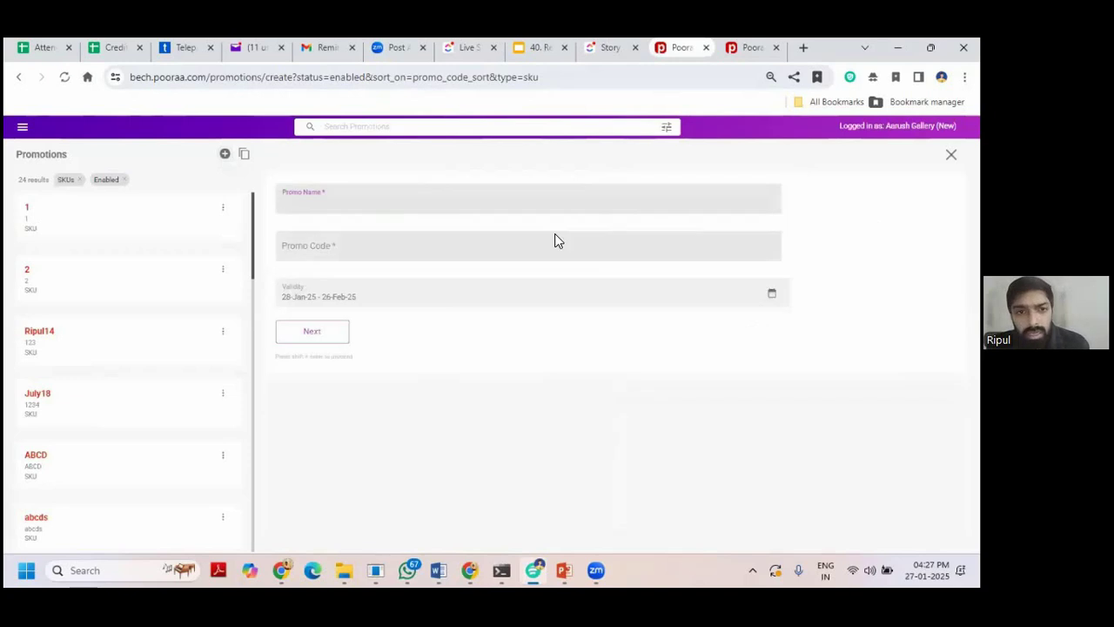
Name it Busy-Webinar with promo code Hardware, valid 27 to 31 January 2025.
{"action": "type", "text": "Busy-Webinar"}
{"action": "left_click", "coordinate": [394, 250]}
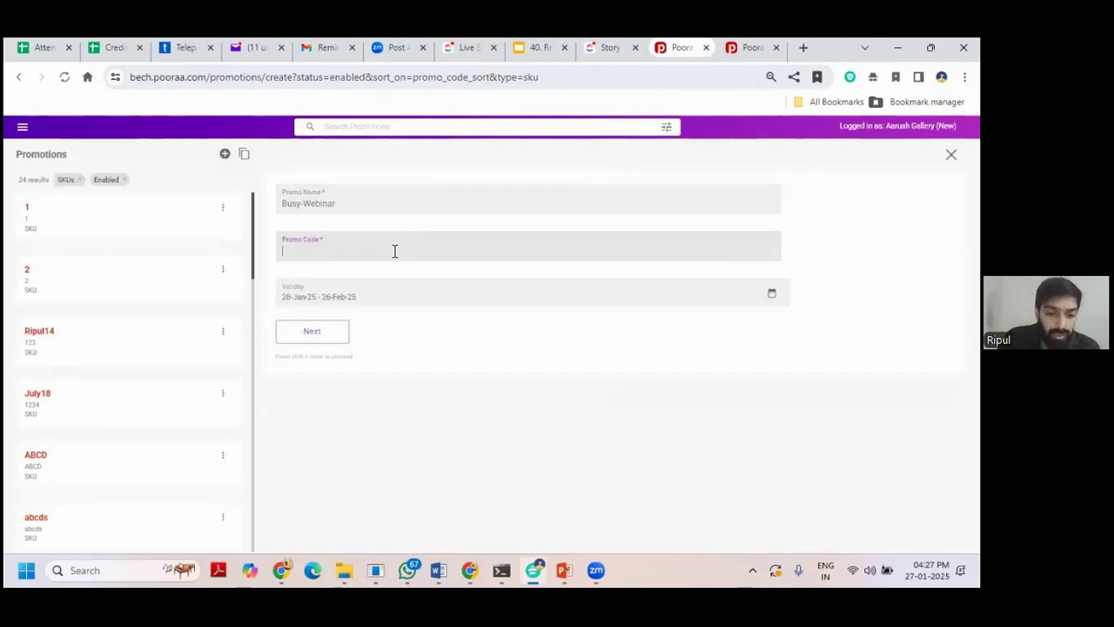
{"action": "type", "text": "Hardware"}
{"action": "left_click", "coordinate": [300, 297]}
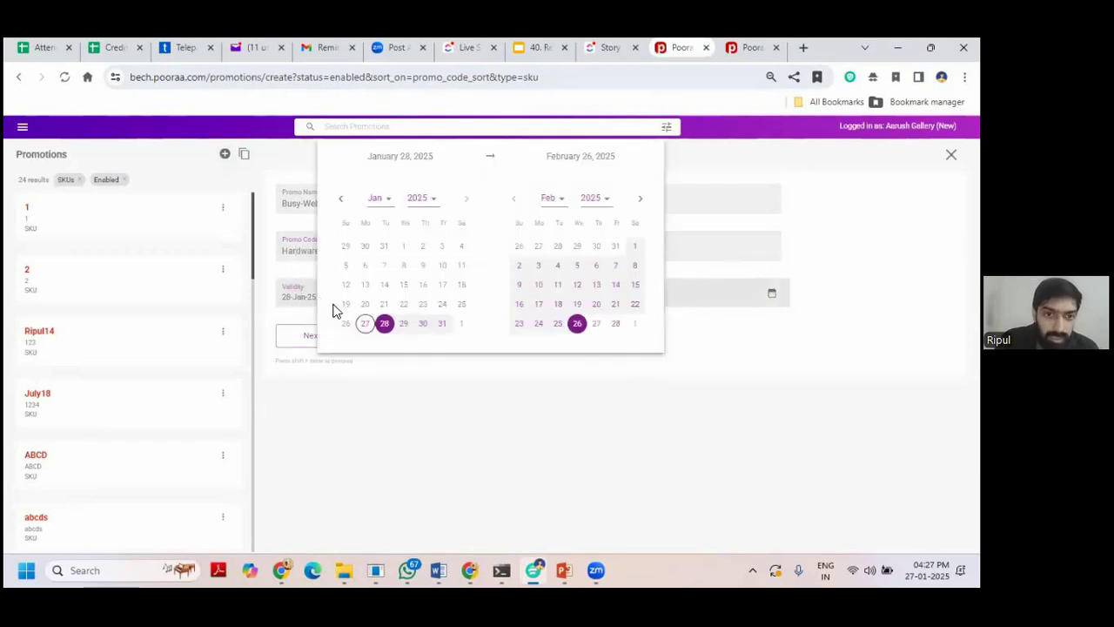
{"action": "left_click", "coordinate": [365, 323]}
{"action": "left_click", "coordinate": [422, 323]}
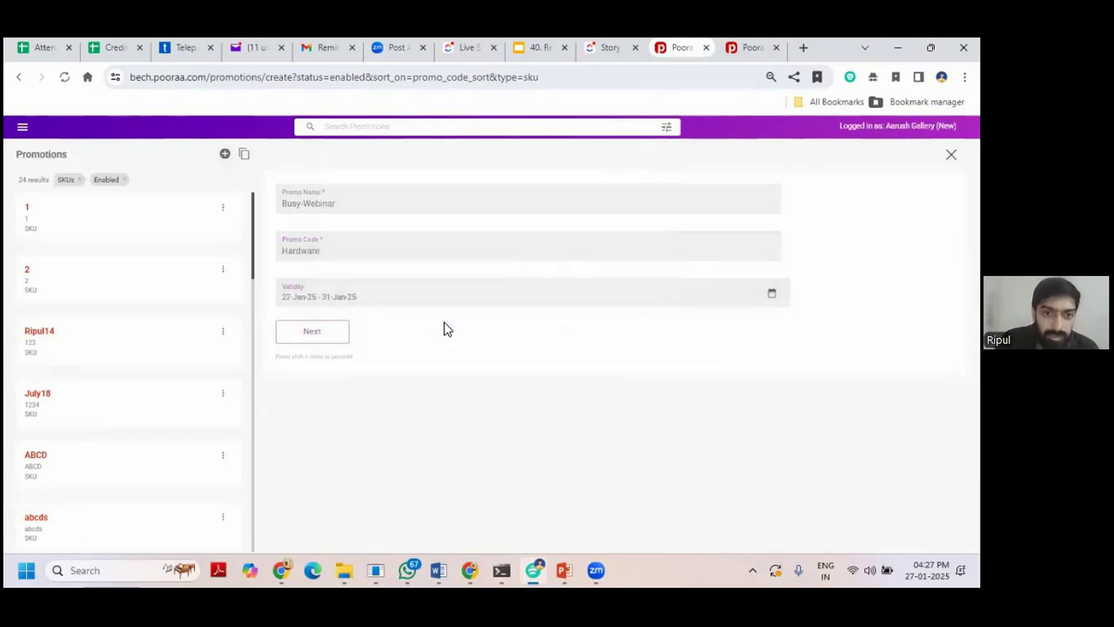
{"action": "left_click", "coordinate": [333, 339]}
Make it customer-applied on SKUs 001-609-test 1, 001-609-test-AB and 001-609-test-AB Copy Of.
{"action": "left_click", "coordinate": [518, 300]}
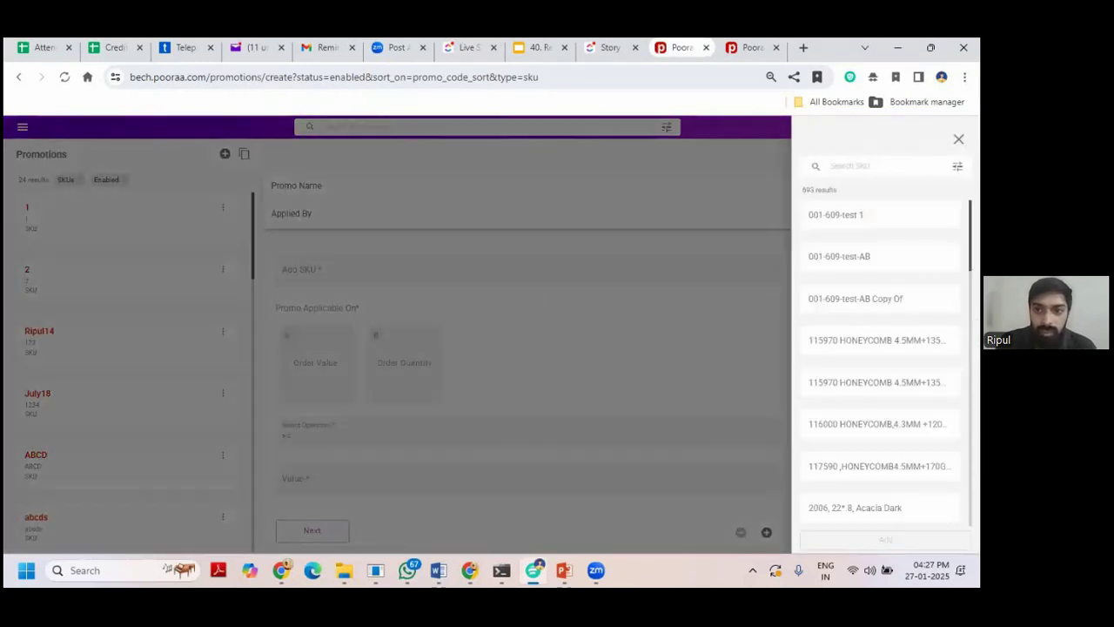
{"action": "left_click", "coordinate": [894, 214]}
{"action": "left_click", "coordinate": [894, 256]}
{"action": "left_click", "coordinate": [894, 298]}
{"action": "left_click", "coordinate": [885, 539]}
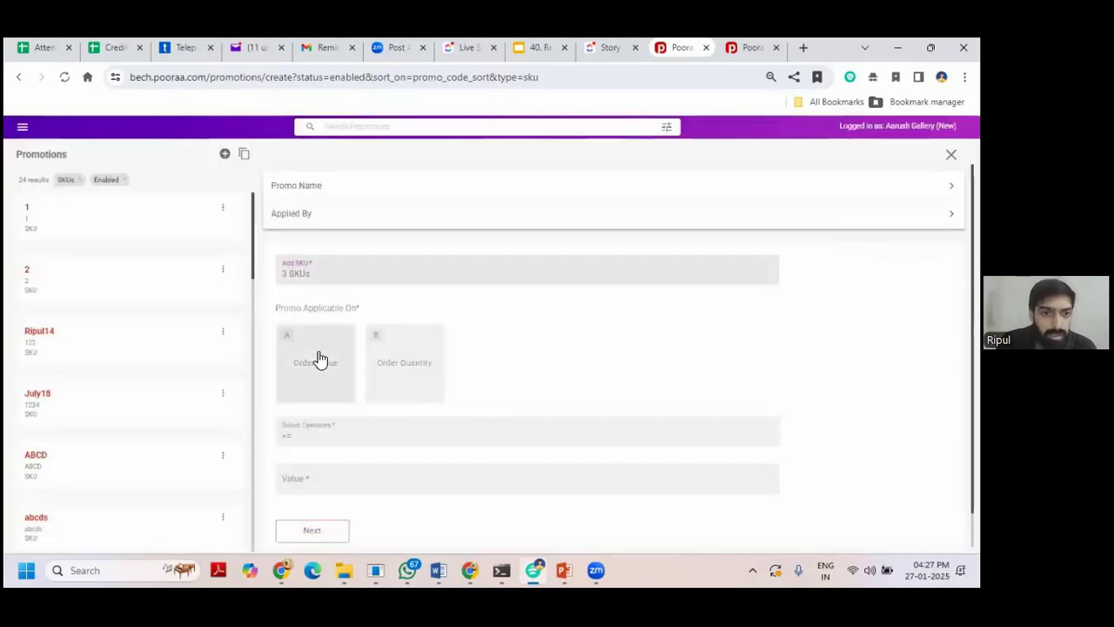
Require an order quantity of at least 10 and choose a percentage discount.
{"action": "left_click", "coordinate": [425, 346]}
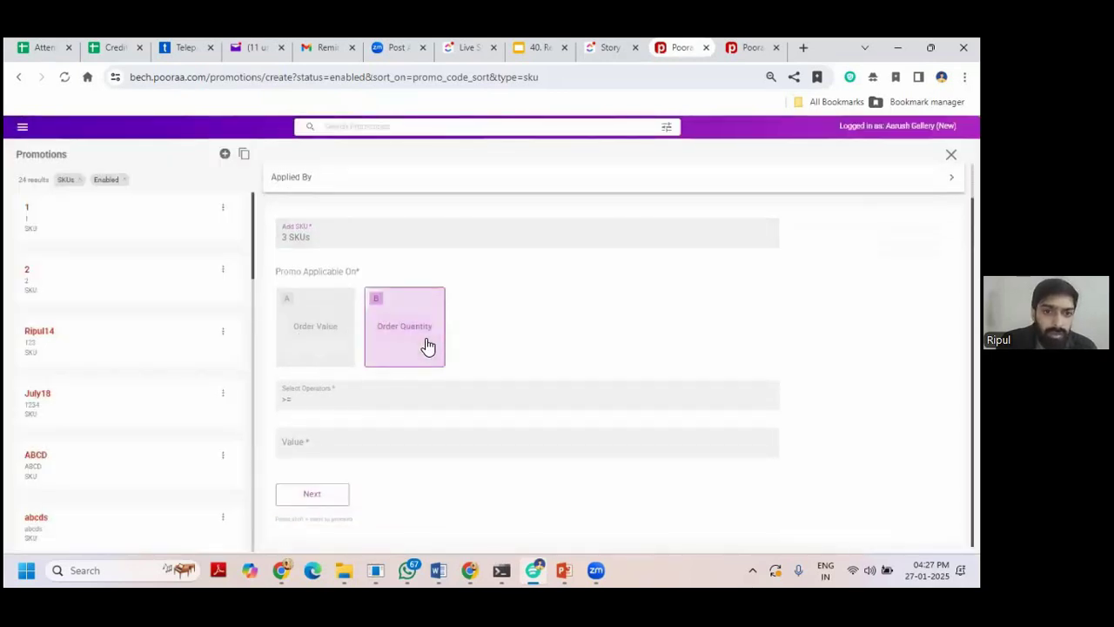
{"action": "left_click", "coordinate": [388, 443]}
{"action": "type", "text": "10"}
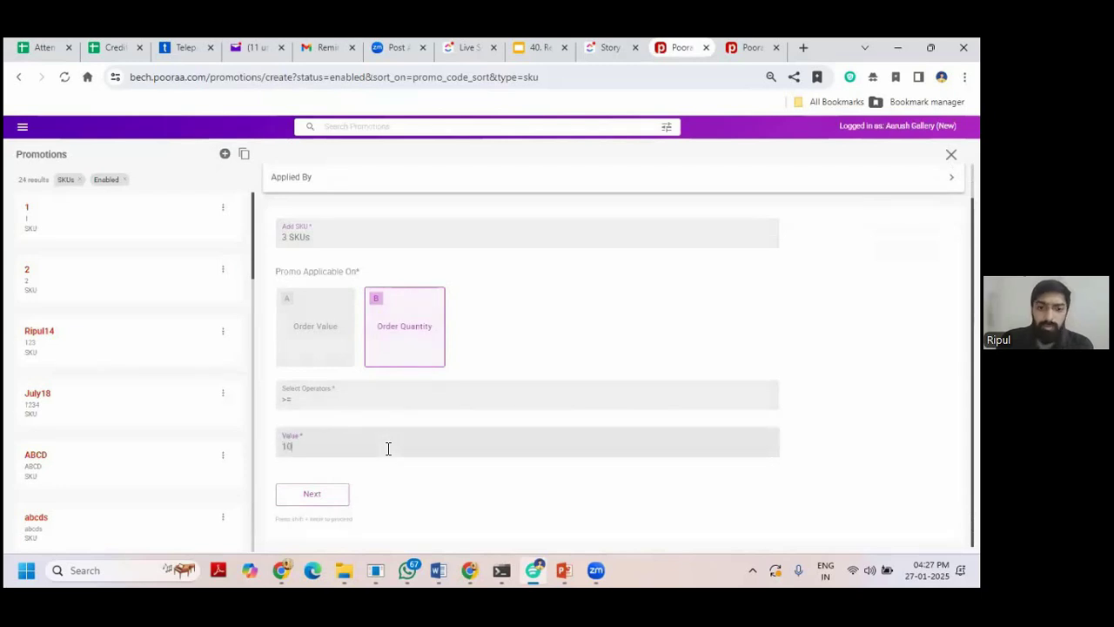
{"action": "left_click", "coordinate": [330, 499]}
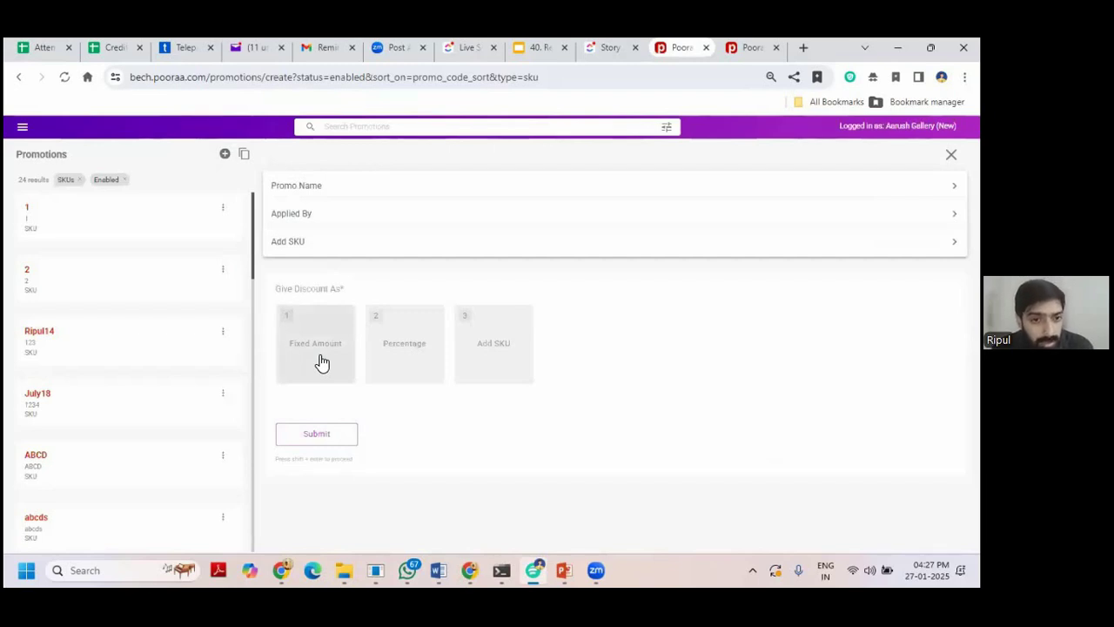
{"action": "left_click", "coordinate": [385, 354]}
Enter a 1% discount and save the promotion.
{"action": "type", "text": "1"}
{"action": "left_click", "coordinate": [327, 479]}
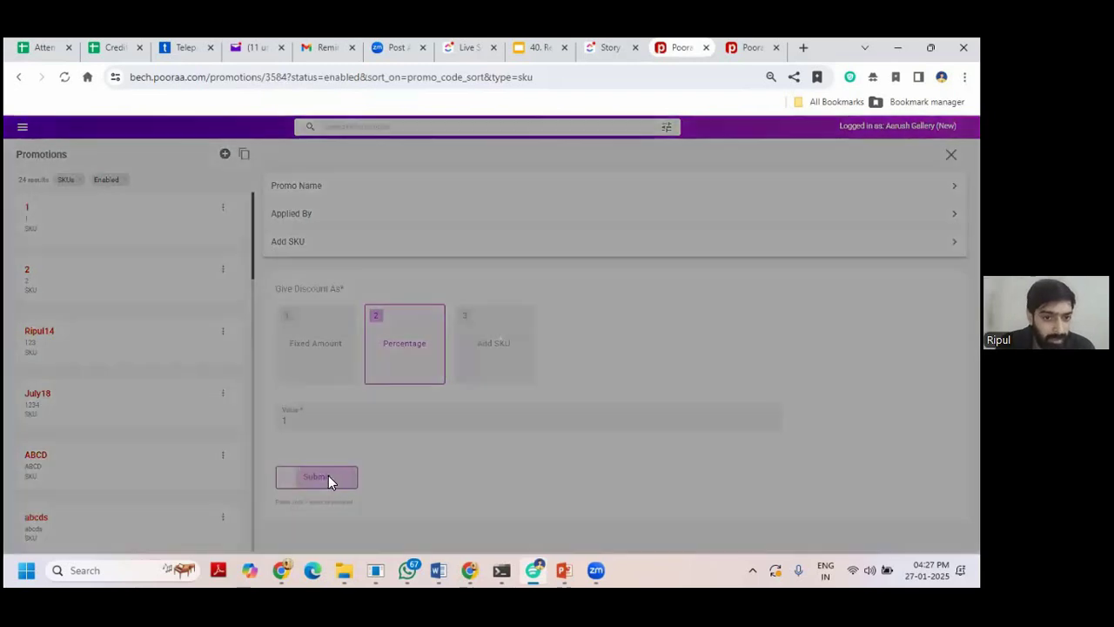
{"action": "scroll", "coordinate": [510, 353], "scroll_direction": "up", "scroll_amount": 1}
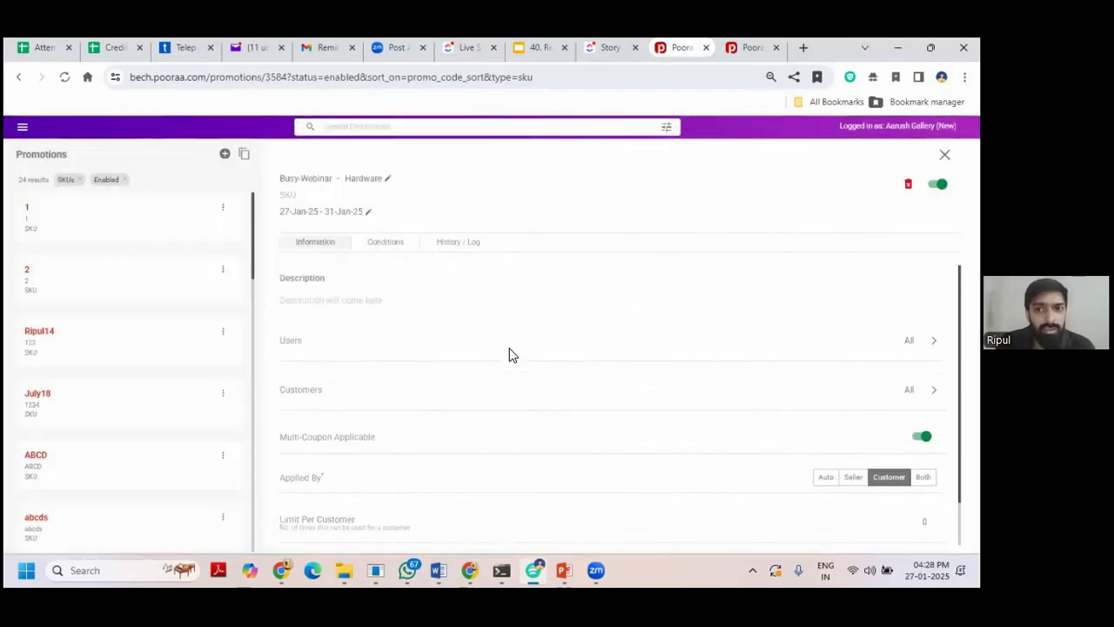
{"action": "scroll", "coordinate": [510, 353], "scroll_direction": "down", "scroll_amount": 1}
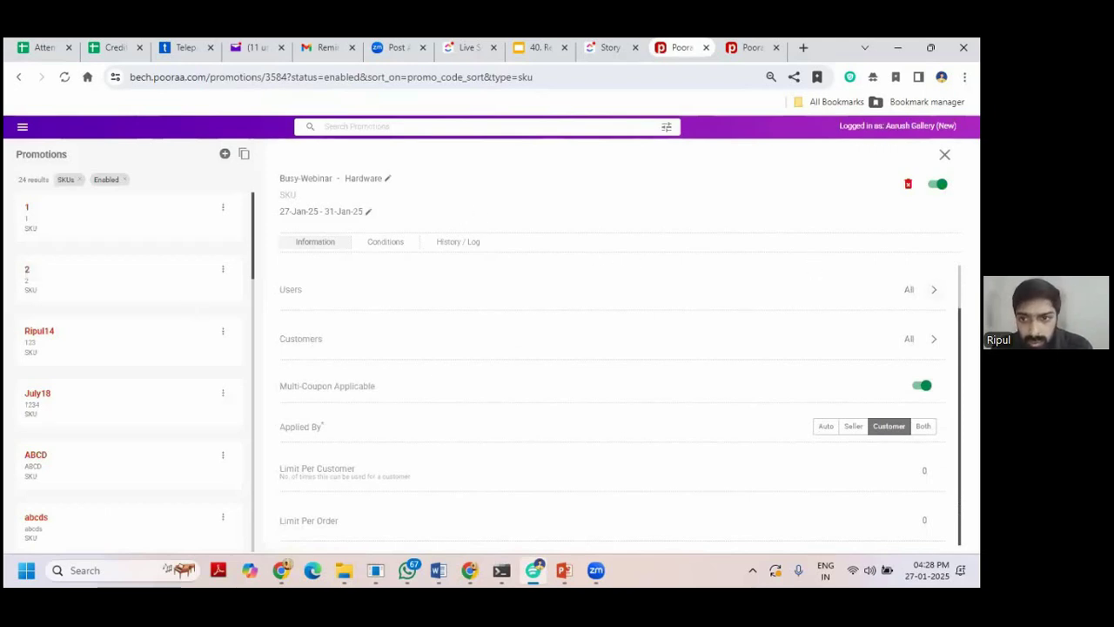
Search the promotion's customer list for a buyer, then return to the storefront cart tab.
{"action": "left_click", "coordinate": [922, 289]}
{"action": "left_click", "coordinate": [922, 335]}
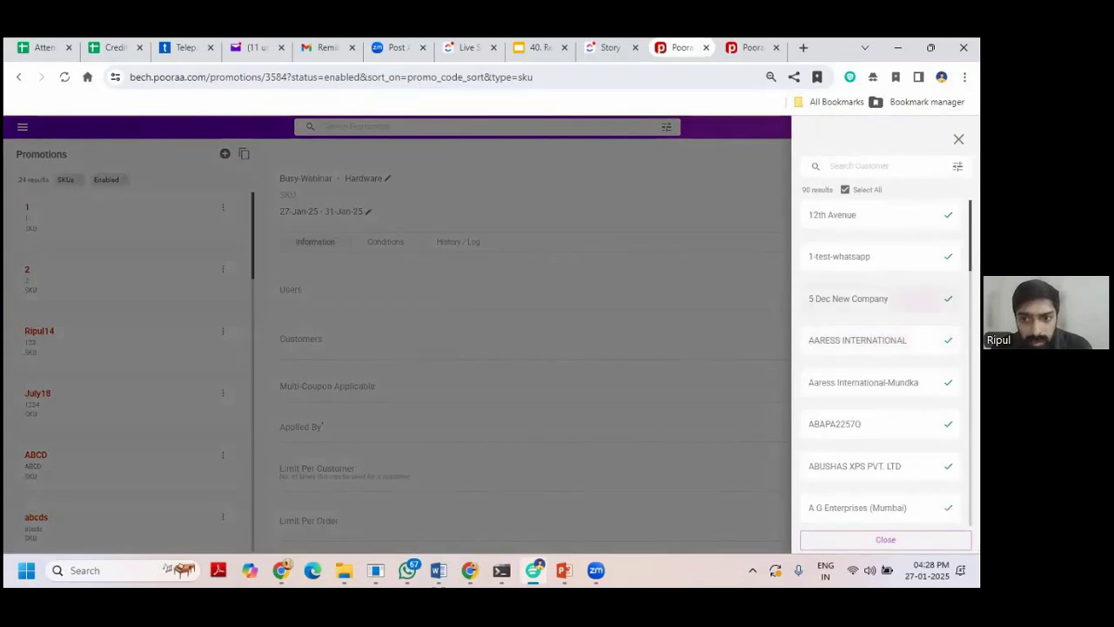
{"action": "type", "text": "ripul"}
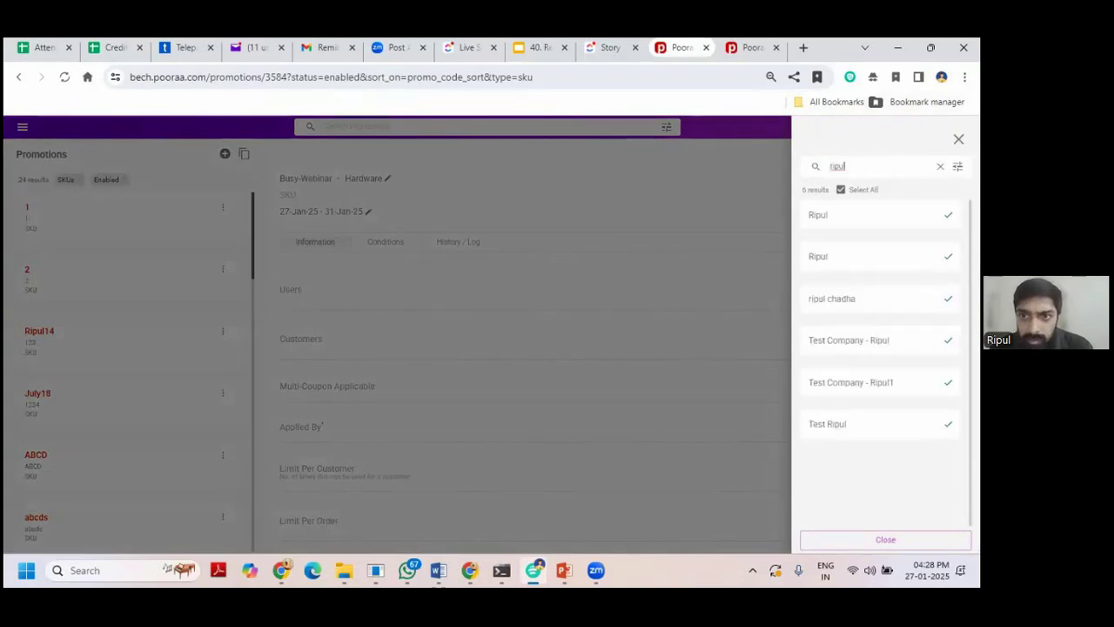
{"action": "key", "text": "ctrl+Tab"}
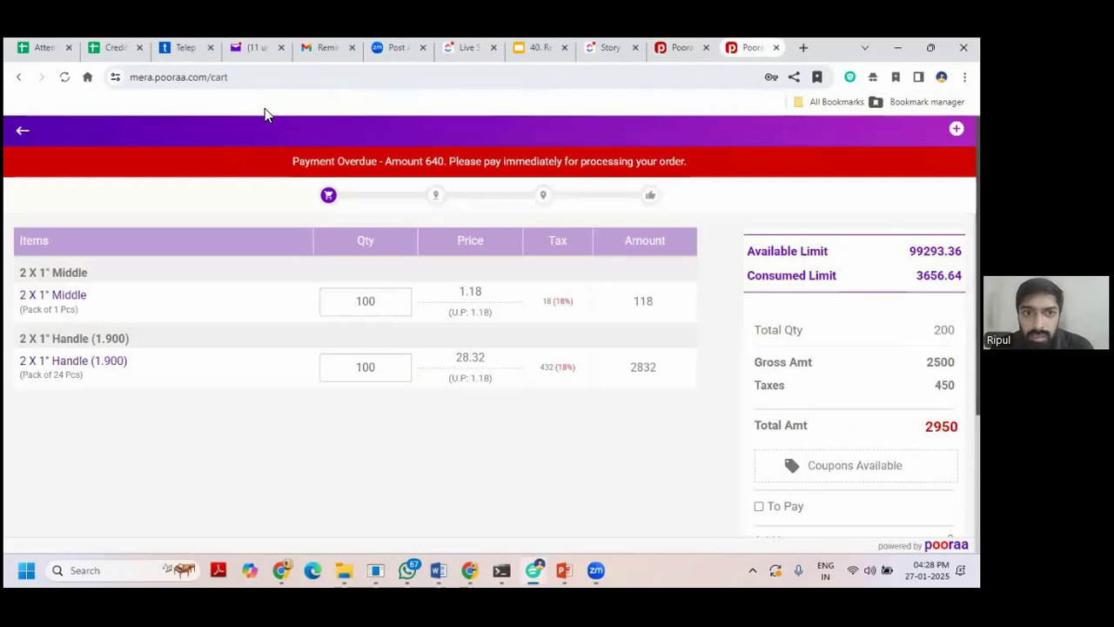
Reload the catalog and select the new Busy-Webinar offer's name.
{"action": "left_click", "coordinate": [21, 132]}
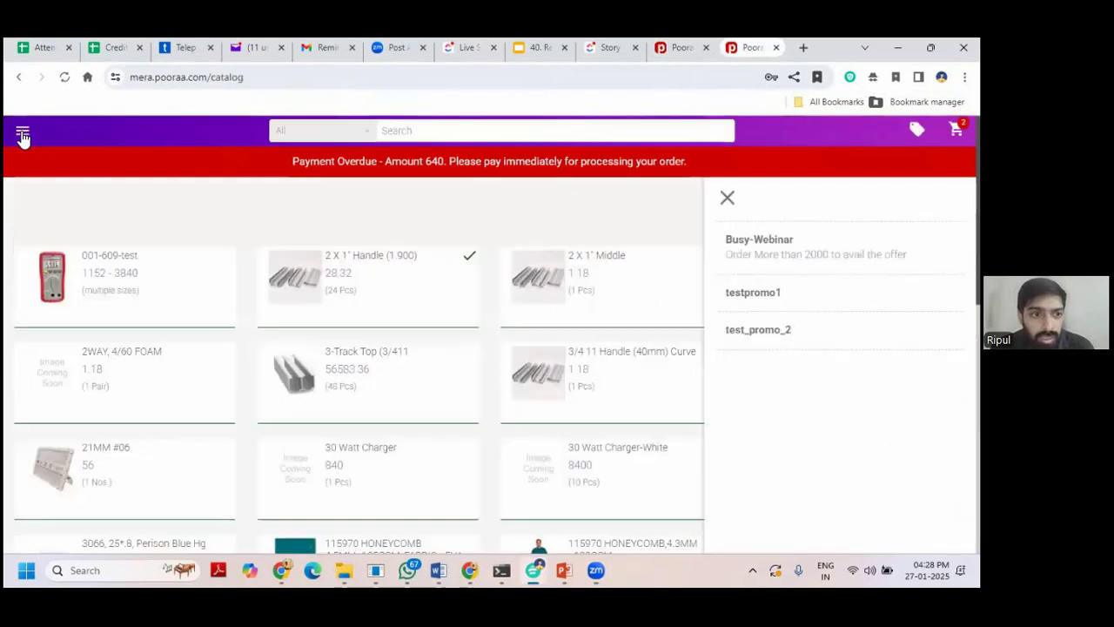
{"action": "left_click", "coordinate": [405, 79]}
{"action": "key", "text": "Return"}
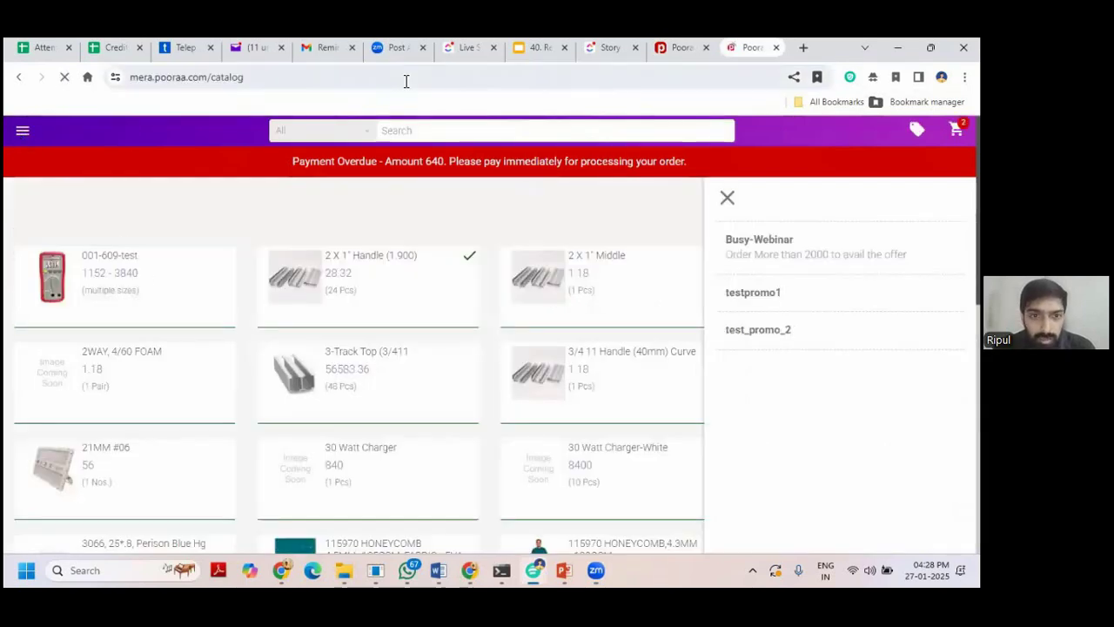
{"action": "left_click_drag", "start_coordinate": [725, 239], "coordinate": [795, 238]}
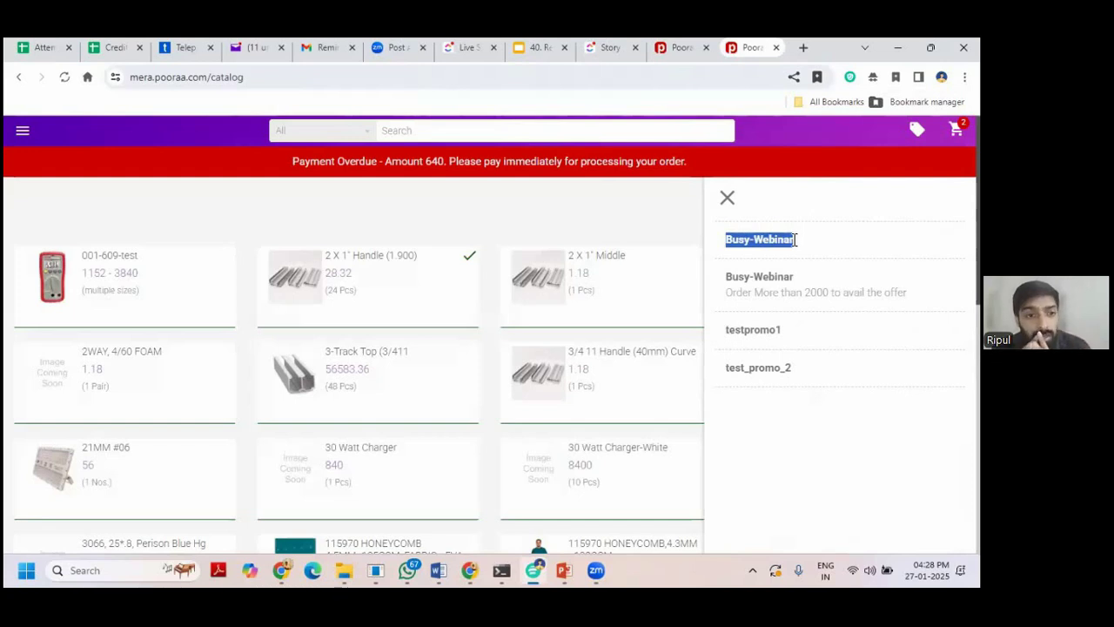
Order 100-unit quantities of 001-609-test, then delete both items from the cart.
{"action": "left_click", "coordinate": [147, 264]}
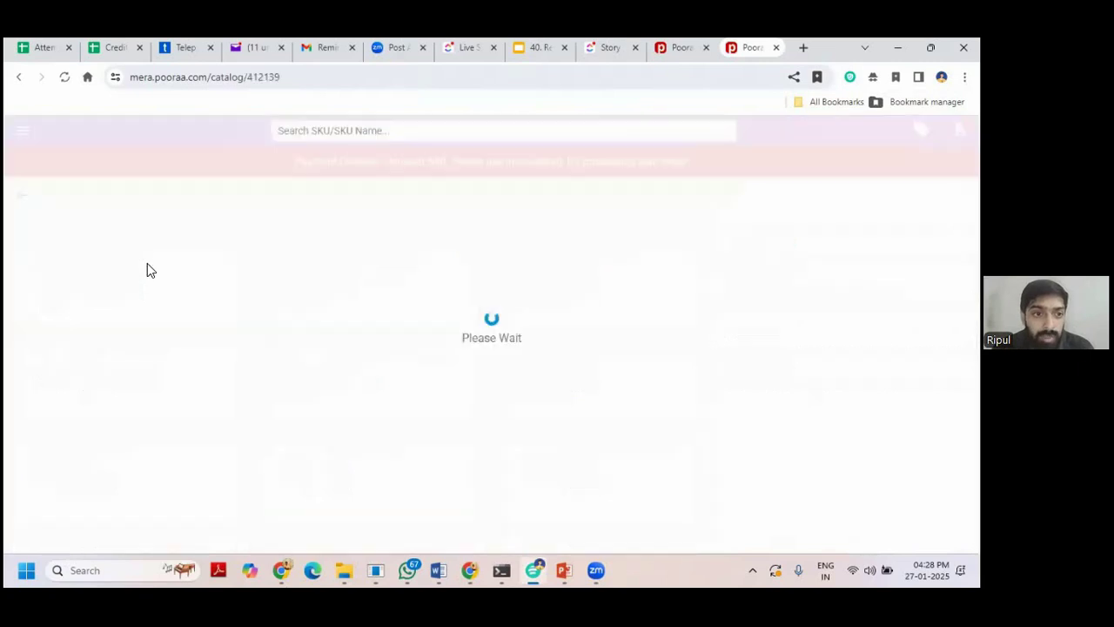
{"action": "left_click", "coordinate": [881, 328]}
{"action": "left_click", "coordinate": [902, 327]}
{"action": "type", "text": "100"}
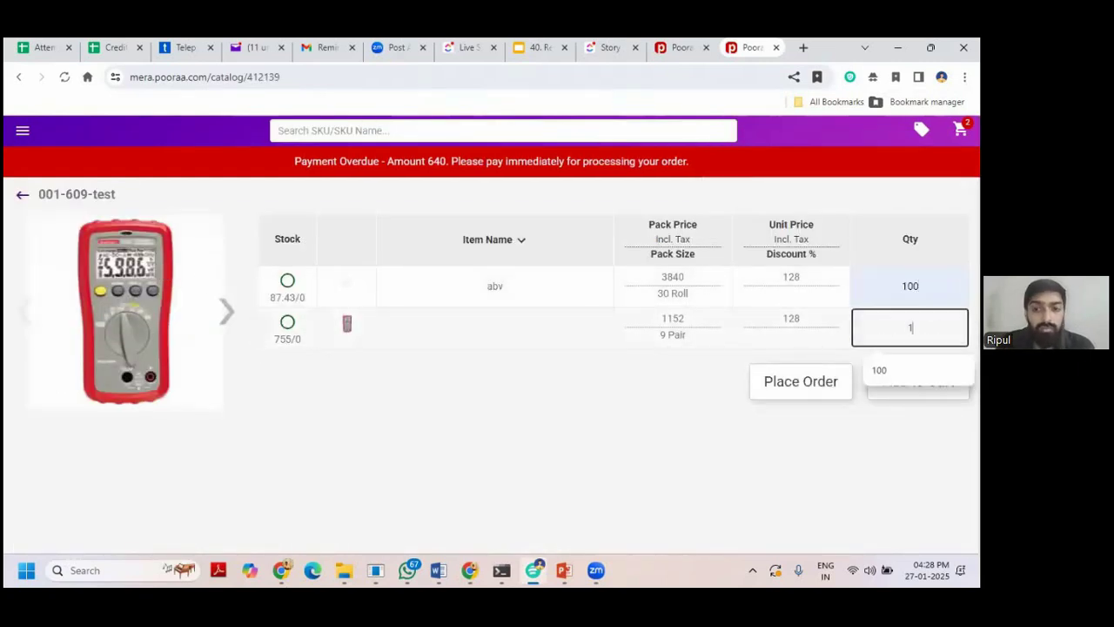
{"action": "left_click", "coordinate": [769, 373]}
{"action": "left_click", "coordinate": [716, 300]}
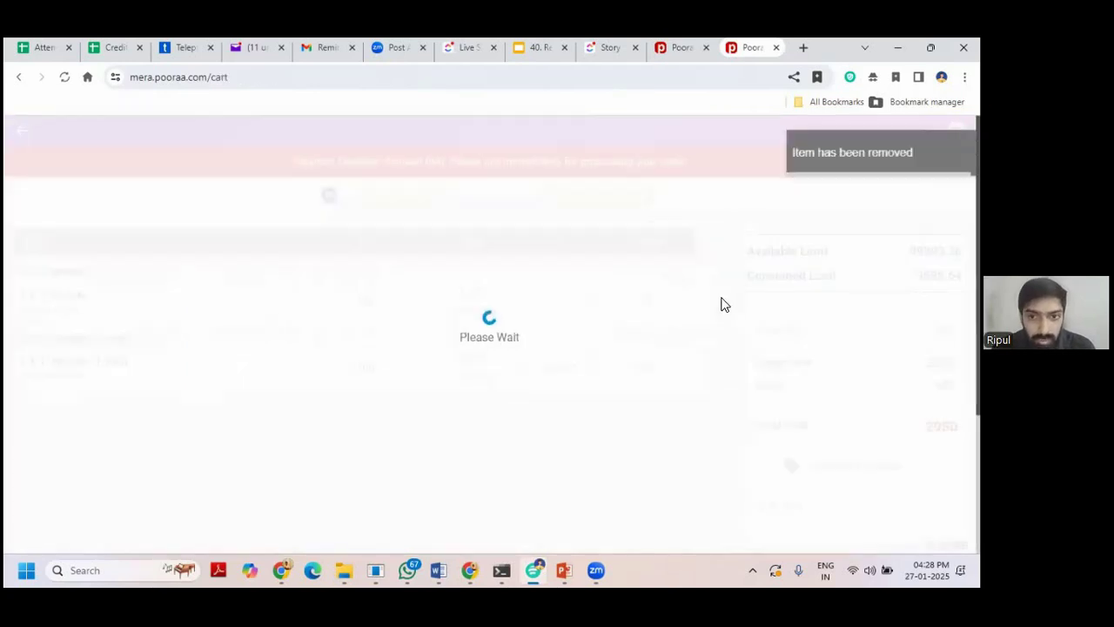
{"action": "left_click", "coordinate": [716, 301]}
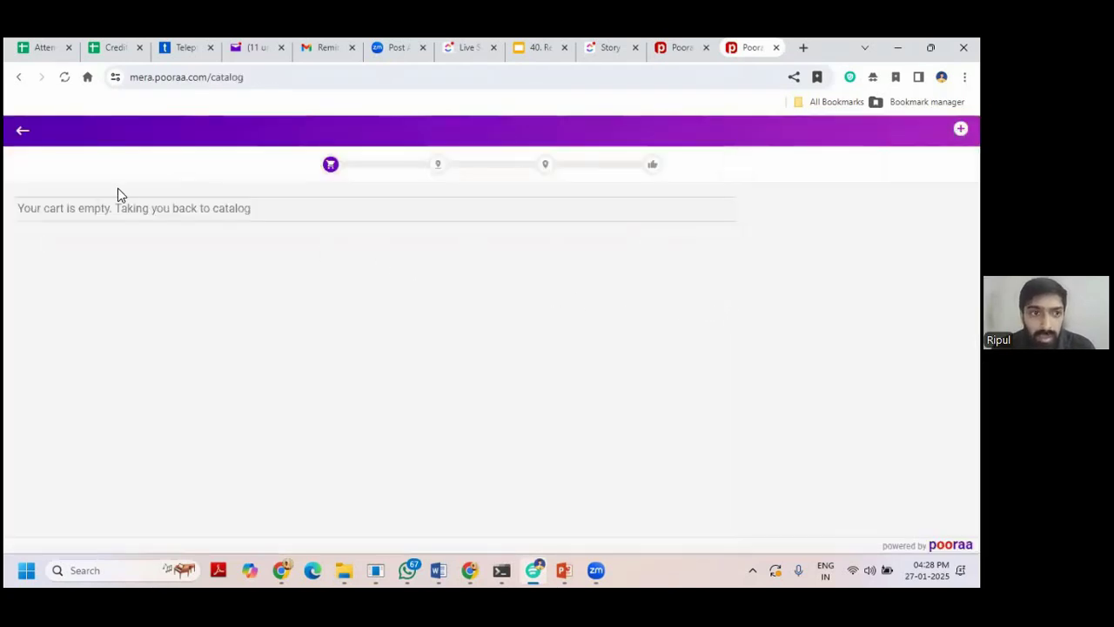
Reopen 001-609-test and clear the first row's autofilled quantity.
{"action": "left_click", "coordinate": [114, 249]}
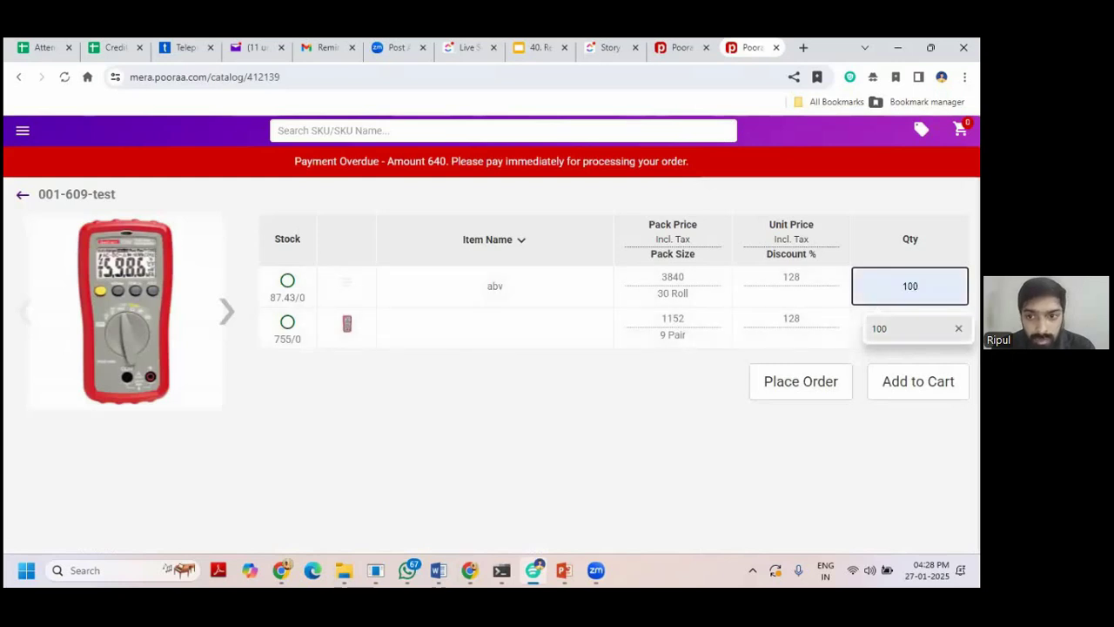
{"action": "left_click", "coordinate": [629, 417]}
{"action": "left_click", "coordinate": [909, 327]}
Order 10 packs of 001-609-test-AB and raise the cart quantity to 11.
{"action": "type", "text": "10"}
{"action": "left_click", "coordinate": [821, 382]}
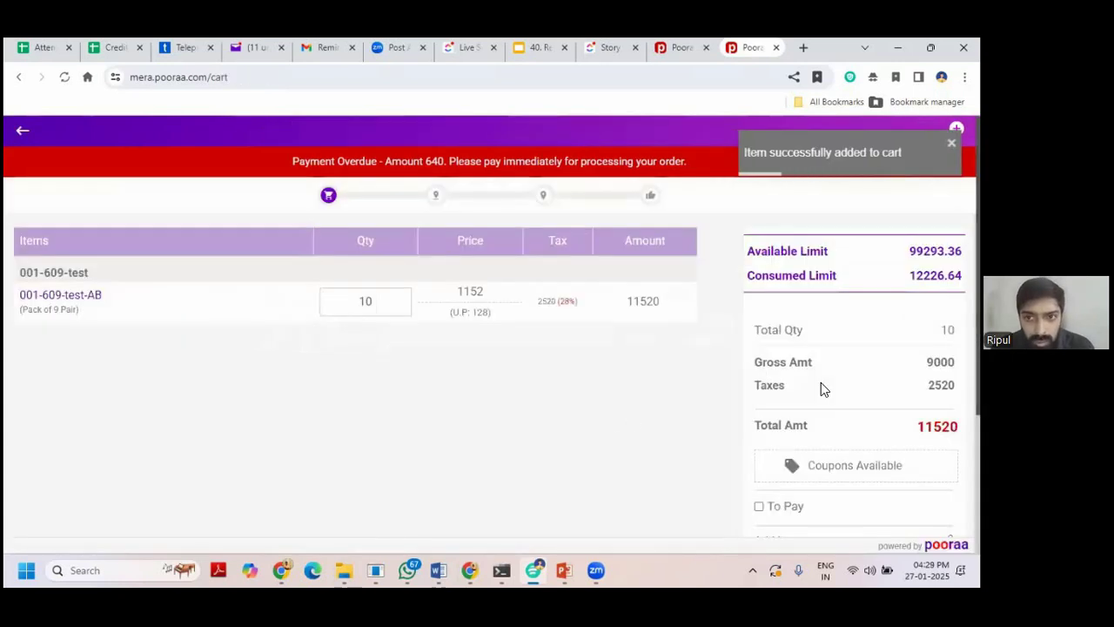
{"action": "left_click", "coordinate": [404, 298]}
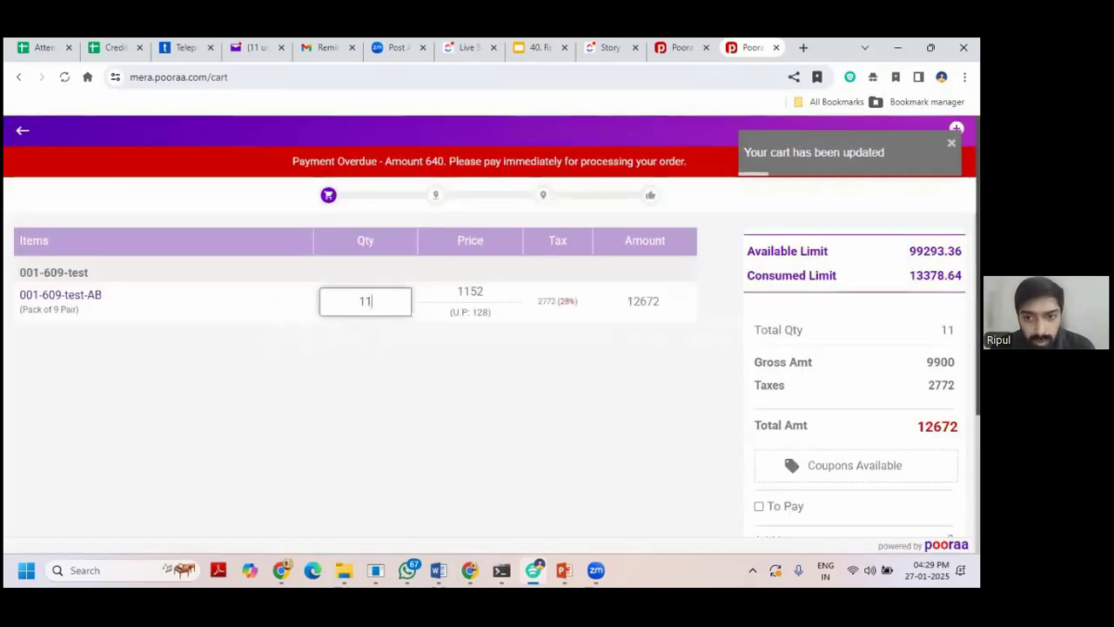
Apply the Busy-Webinar Hardware promotion, proceed to billing address, then return to the admin tab.
{"action": "left_click", "coordinate": [854, 464]}
{"action": "left_click", "coordinate": [754, 305]}
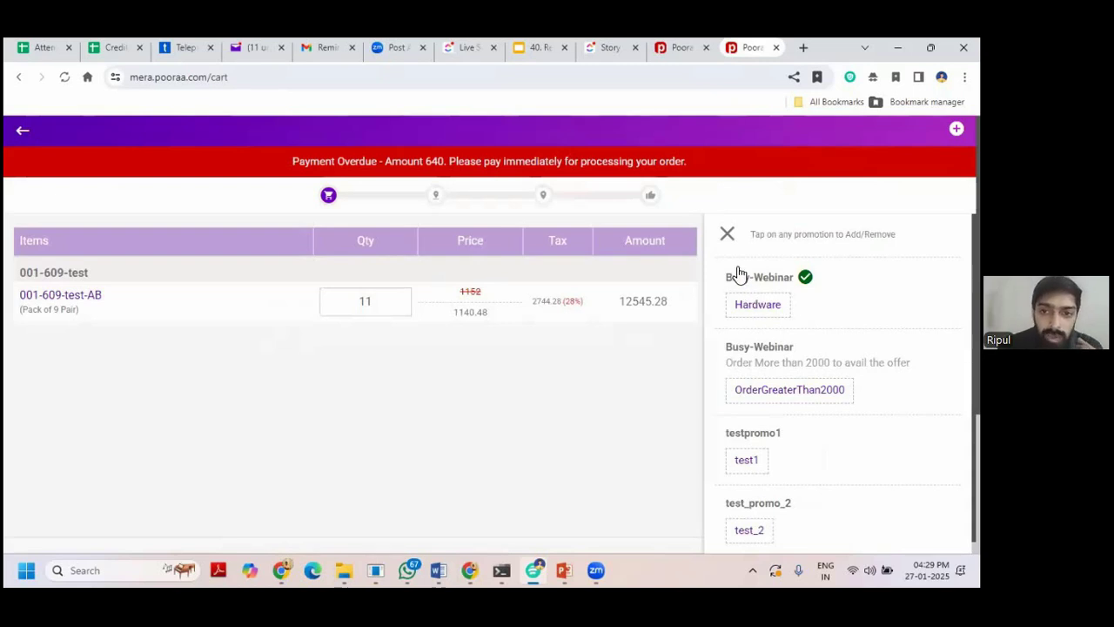
{"action": "left_click", "coordinate": [726, 235]}
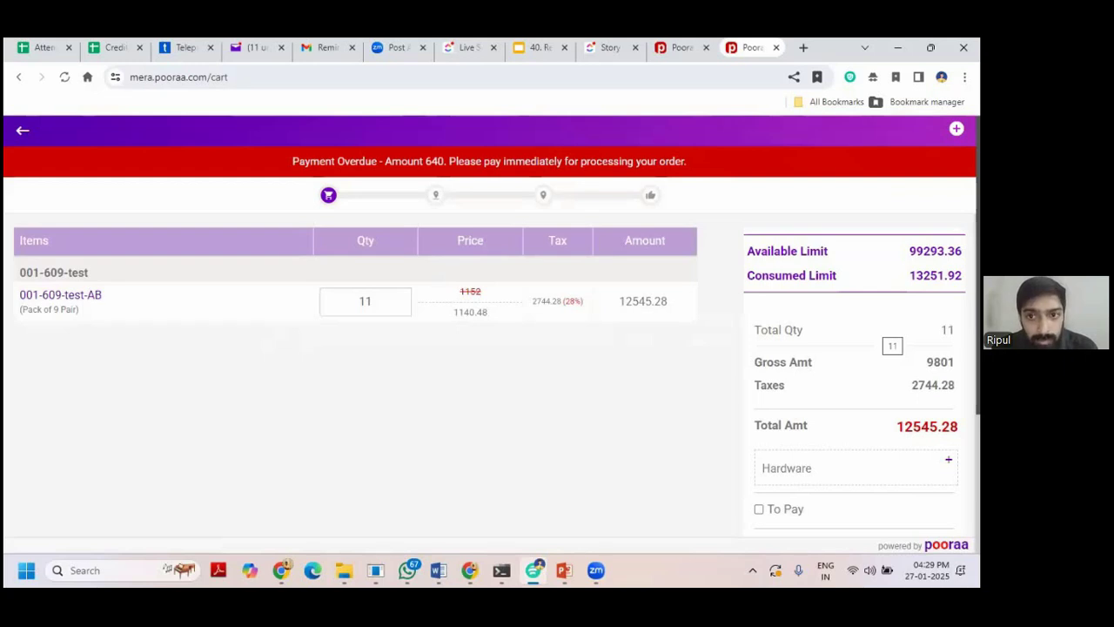
{"action": "scroll", "coordinate": [854, 377], "scroll_direction": "down", "scroll_amount": 3}
{"action": "left_click", "coordinate": [854, 377]}
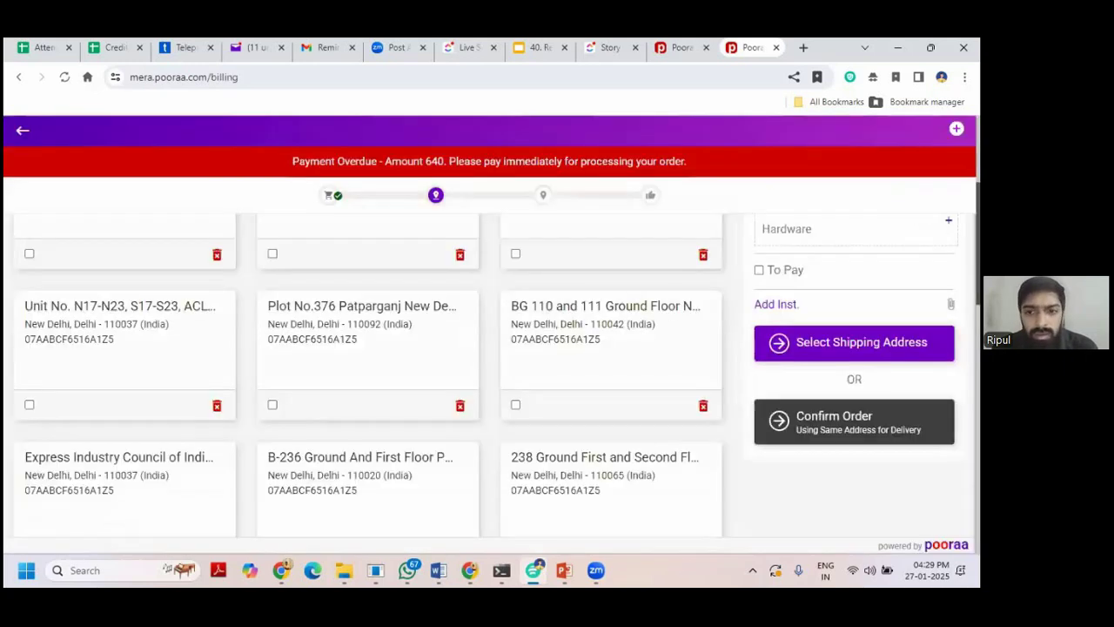
{"action": "left_click", "coordinate": [687, 54]}
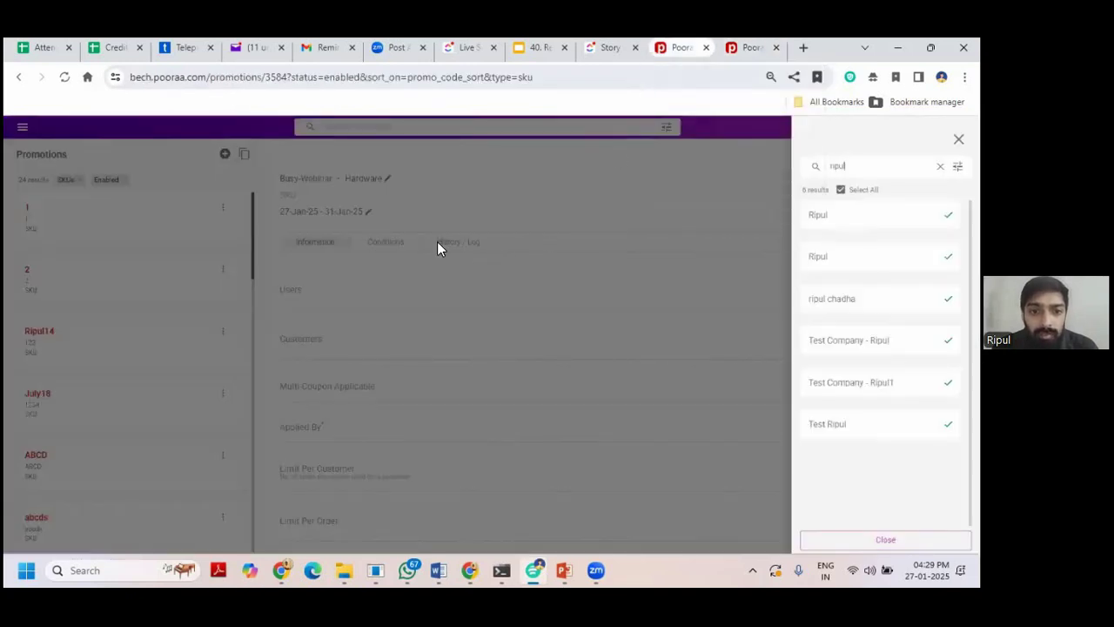
Close the customer panel and reload so the history log shows the 99 discount redemption.
{"action": "left_click", "coordinate": [437, 248]}
{"action": "left_click", "coordinate": [439, 246]}
{"action": "left_click", "coordinate": [68, 45]}
{"action": "left_click", "coordinate": [516, 235]}
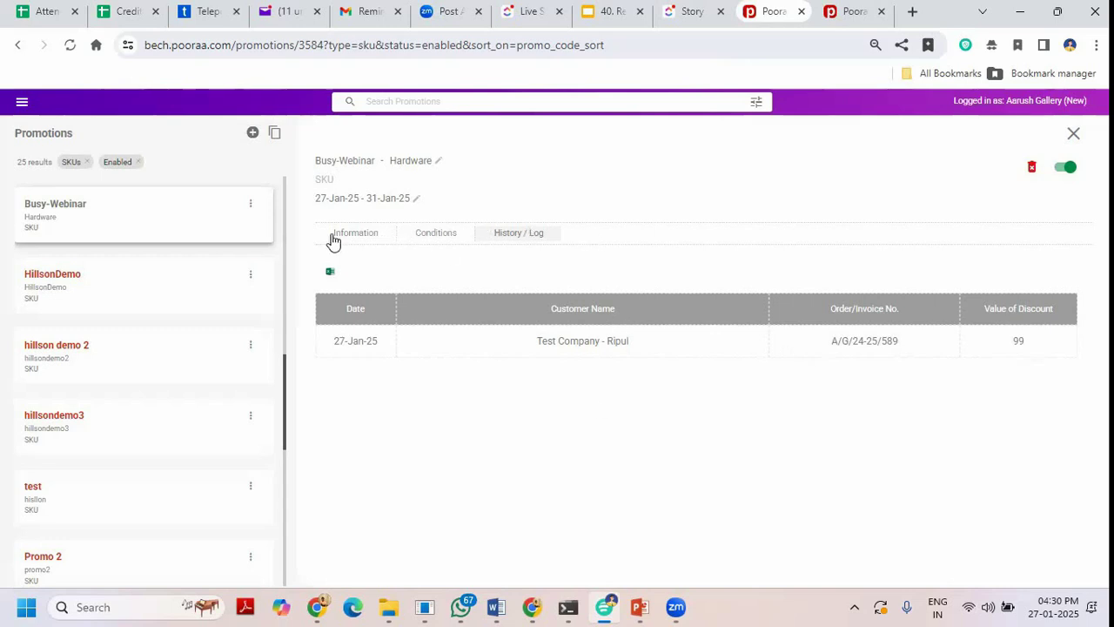
Open Busy-Webinar to review its information, conditions and history log, then close it.
{"action": "left_click", "coordinate": [1070, 133]}
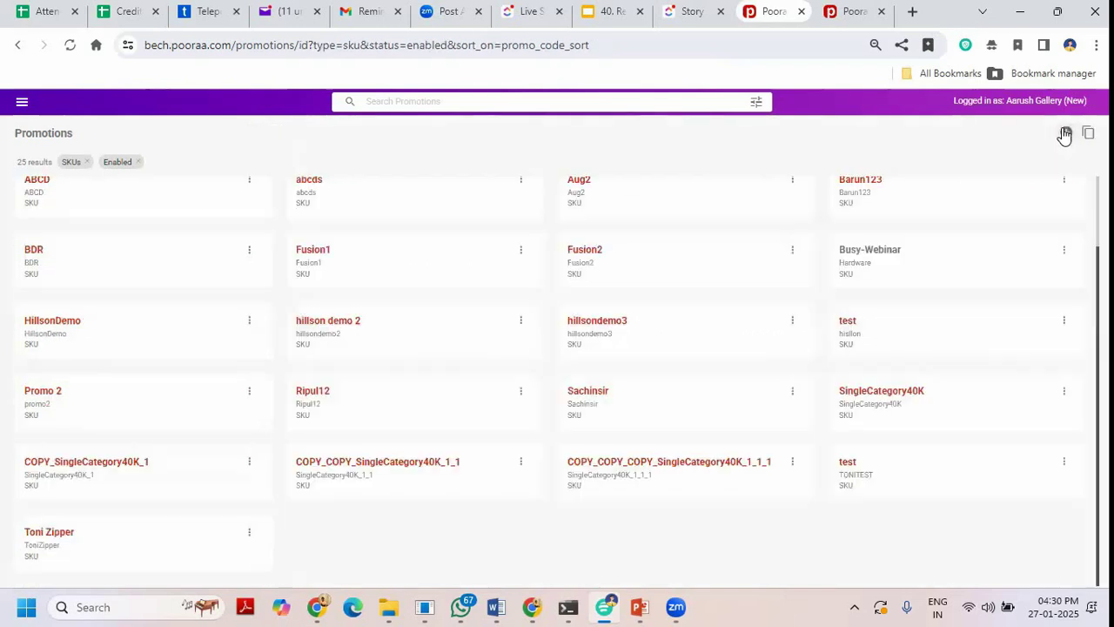
{"action": "left_click", "coordinate": [914, 265]}
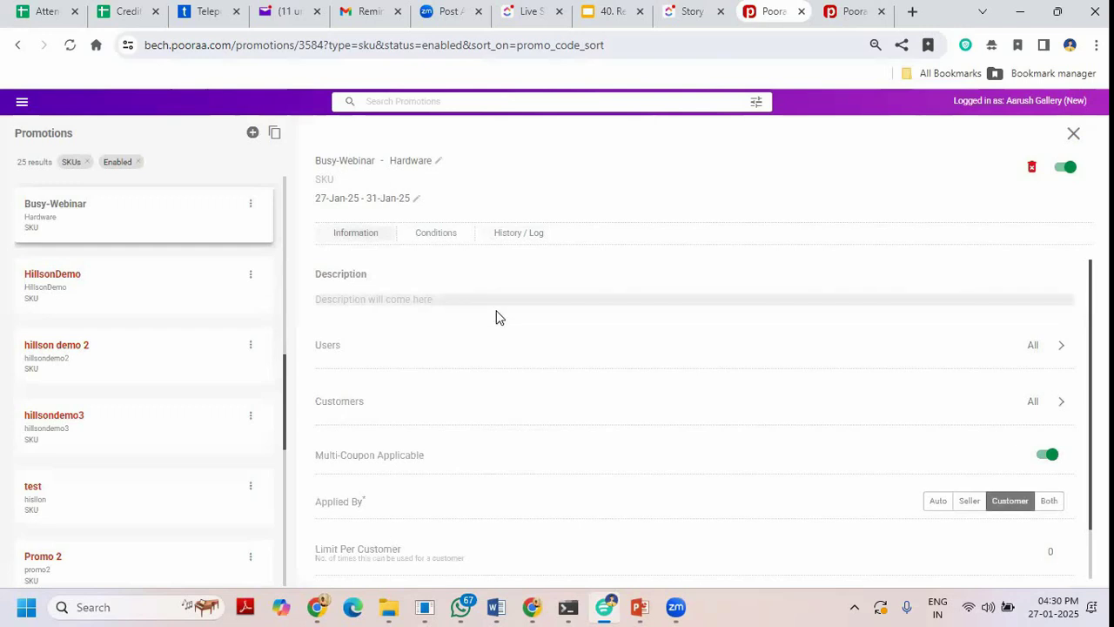
{"action": "scroll", "coordinate": [522, 365], "scroll_direction": "down", "scroll_amount": 1}
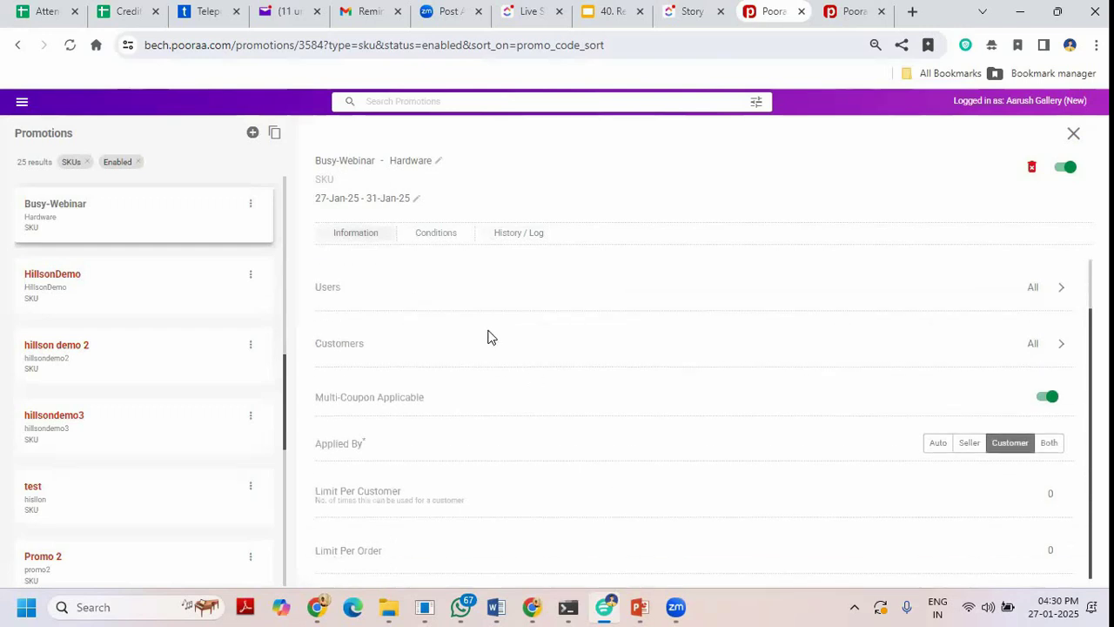
{"action": "left_click", "coordinate": [443, 235]}
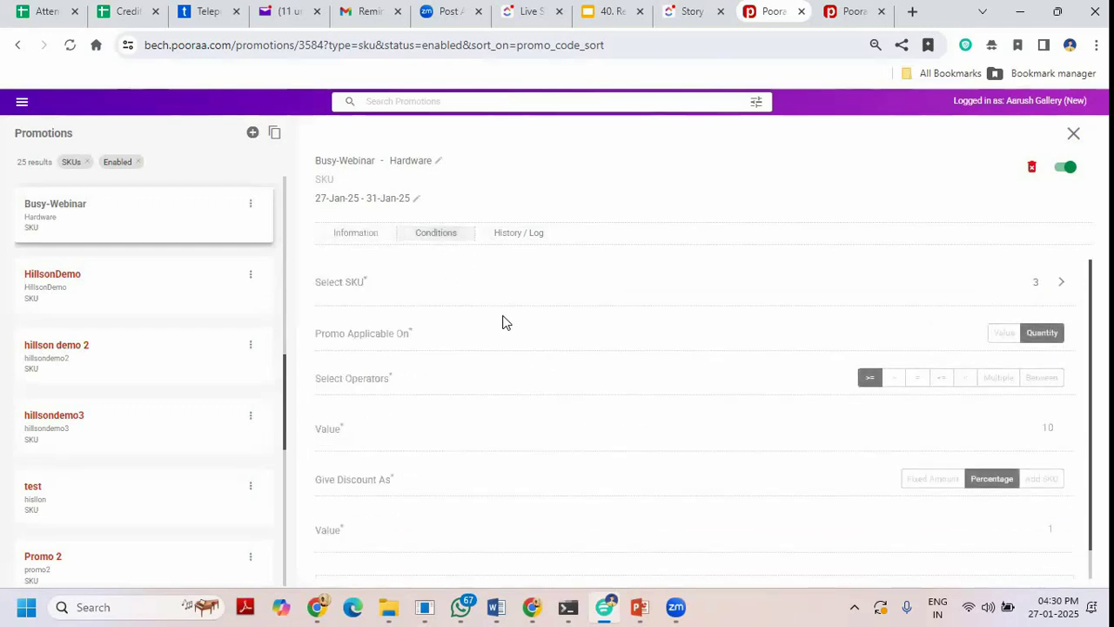
{"action": "scroll", "coordinate": [503, 321], "scroll_direction": "down", "scroll_amount": 1}
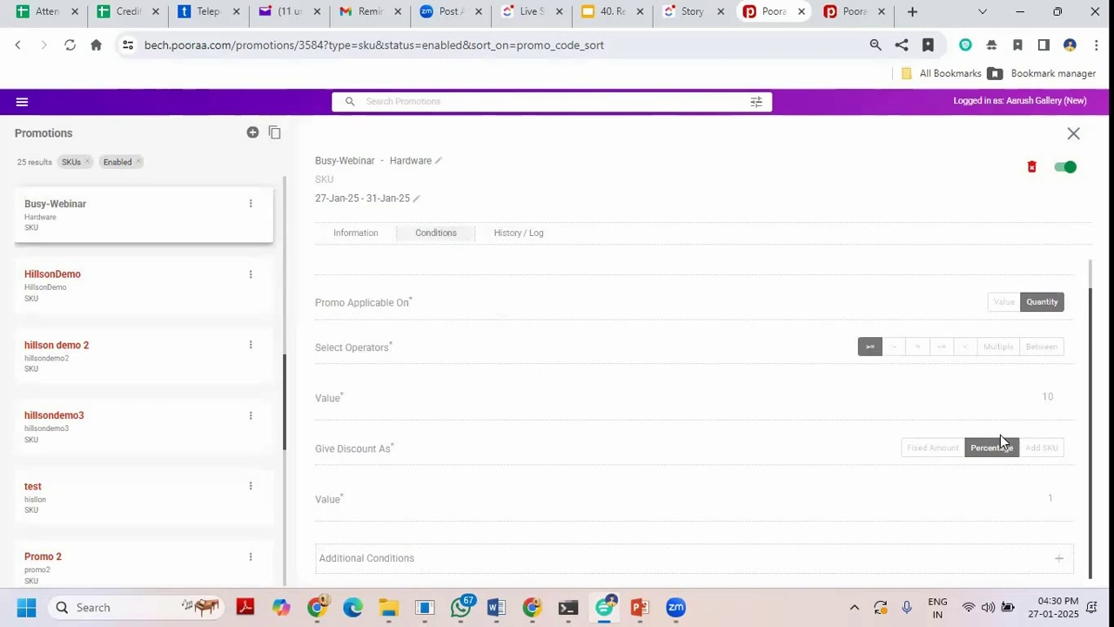
{"action": "left_click", "coordinate": [520, 235]}
{"action": "left_click", "coordinate": [1072, 133]}
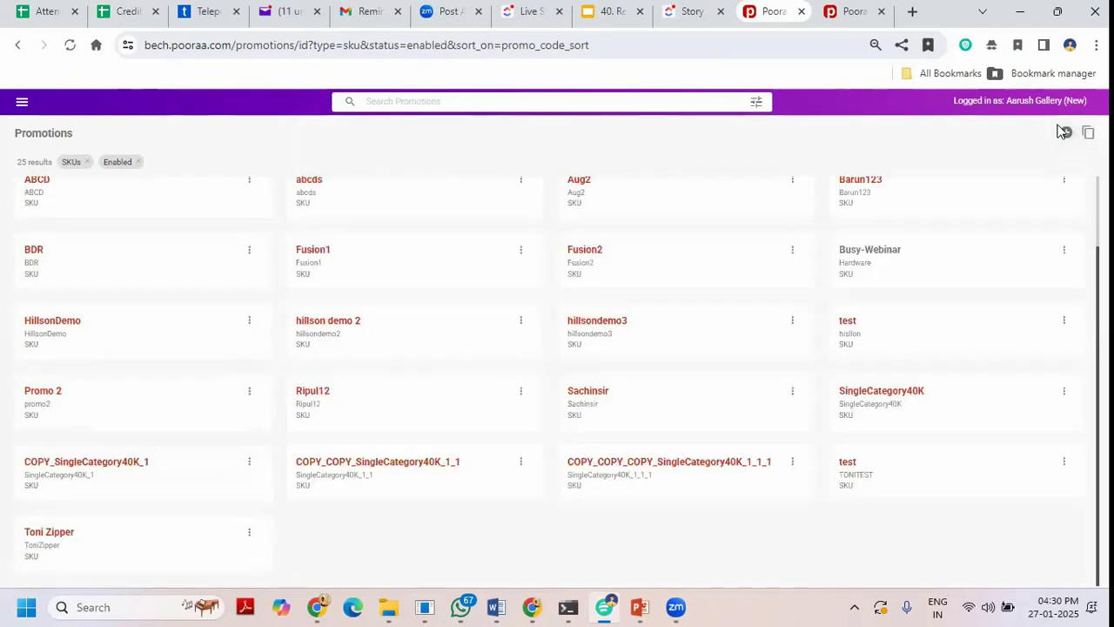
Start a new promotion to list types like Full Order, SKUs and Sales In A Period.
{"action": "left_click", "coordinate": [1063, 134]}
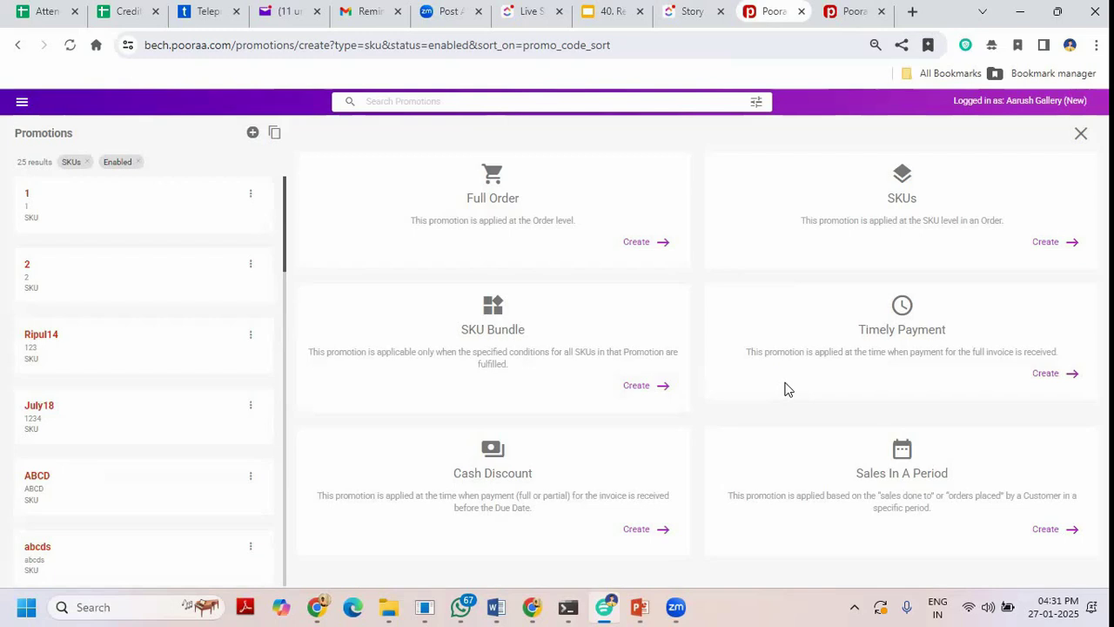
Choose the promotion type card to get a blank form with default validity 28-Jan-25 to 26-Feb-25.
{"action": "left_click", "coordinate": [1069, 377]}
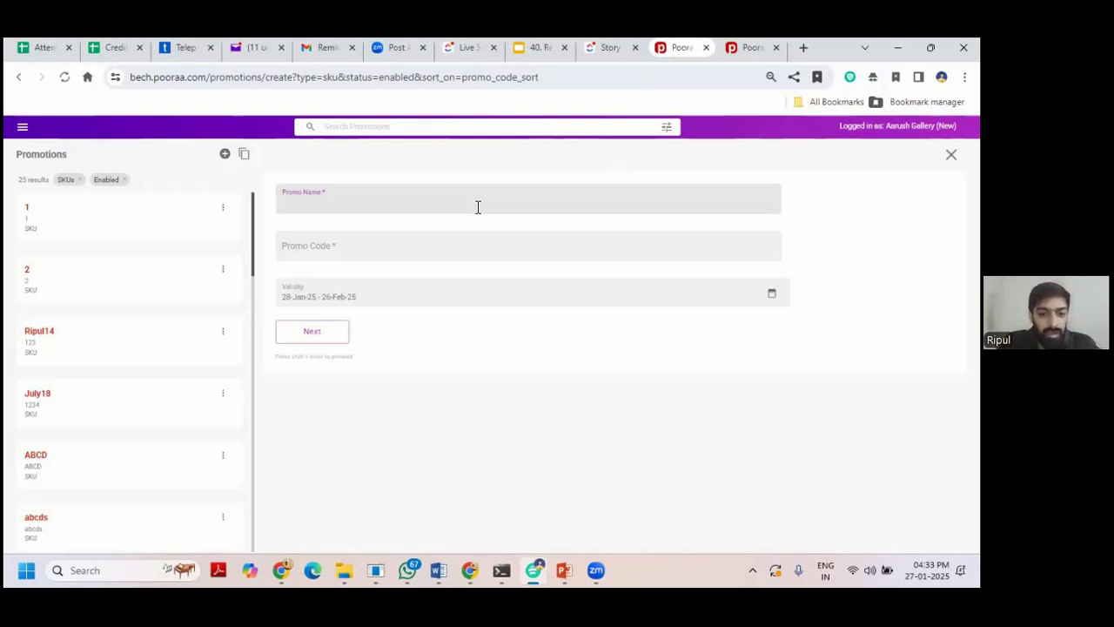
Name the promotion 0-10 with code 0to10days, valid 27–31 Jan 2025.
{"action": "type", "text": "0-10"}
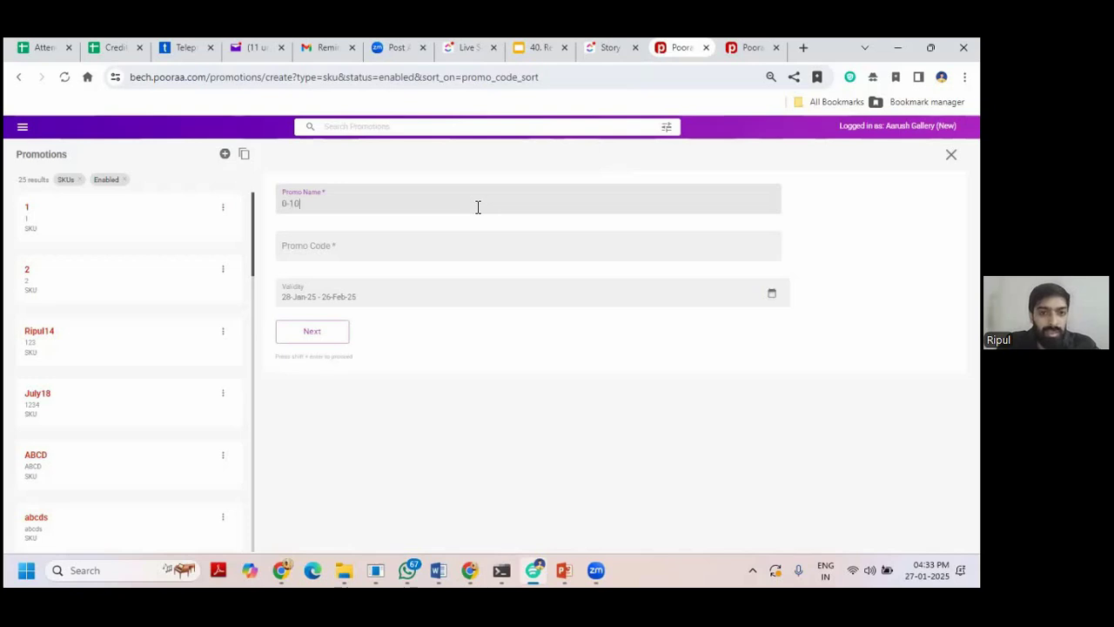
{"action": "left_click", "coordinate": [446, 256]}
{"action": "type", "text": "0"}
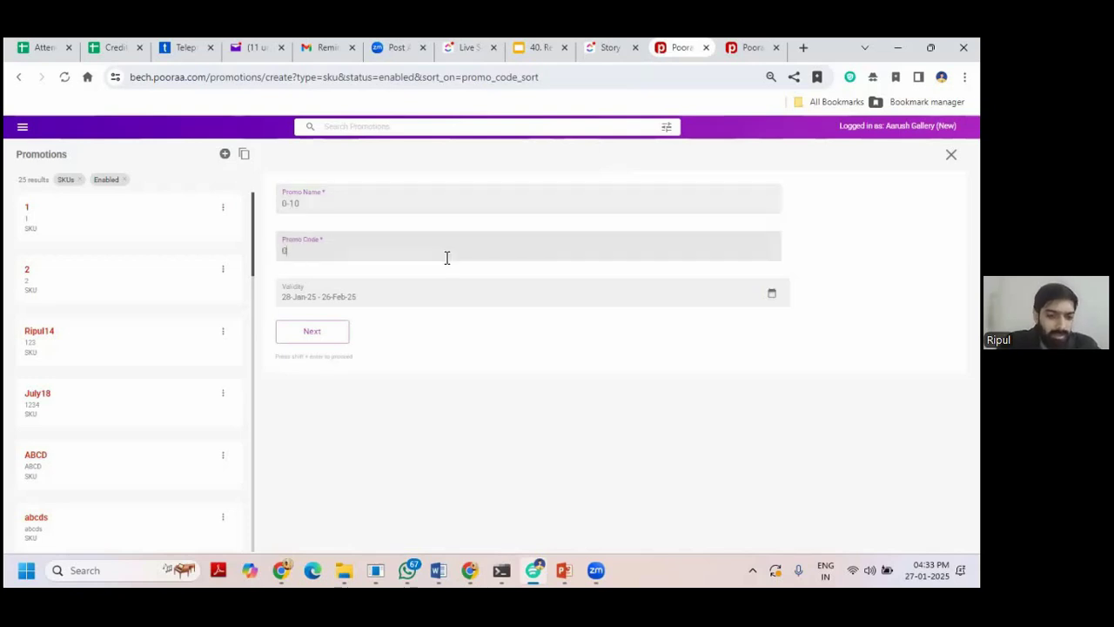
{"action": "type", "text": "to10days"}
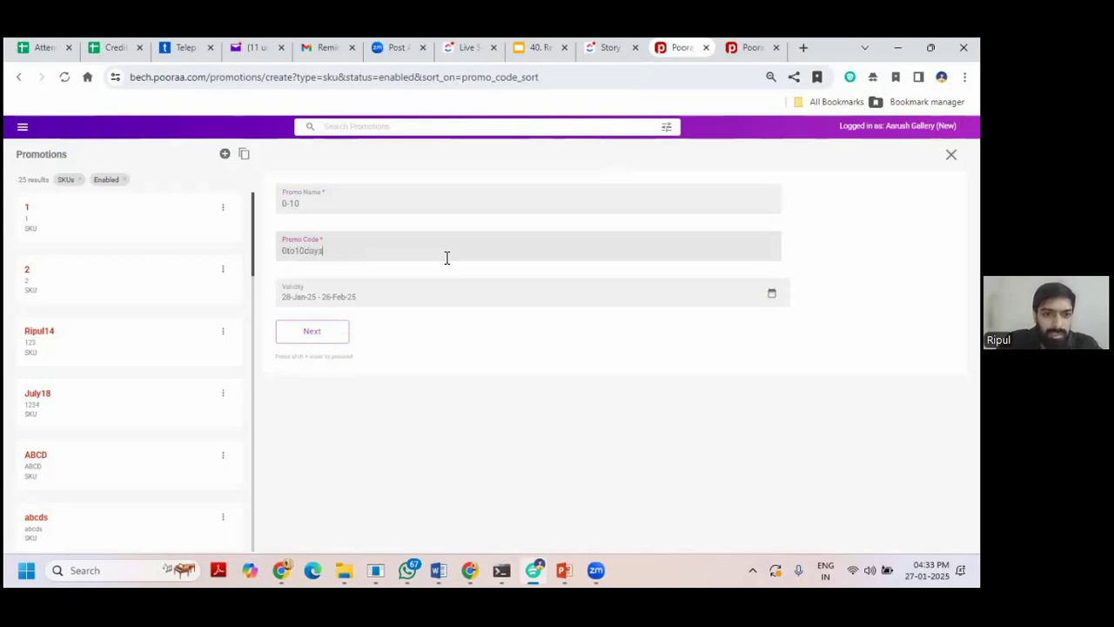
{"action": "left_click", "coordinate": [396, 294]}
{"action": "left_click", "coordinate": [365, 323]}
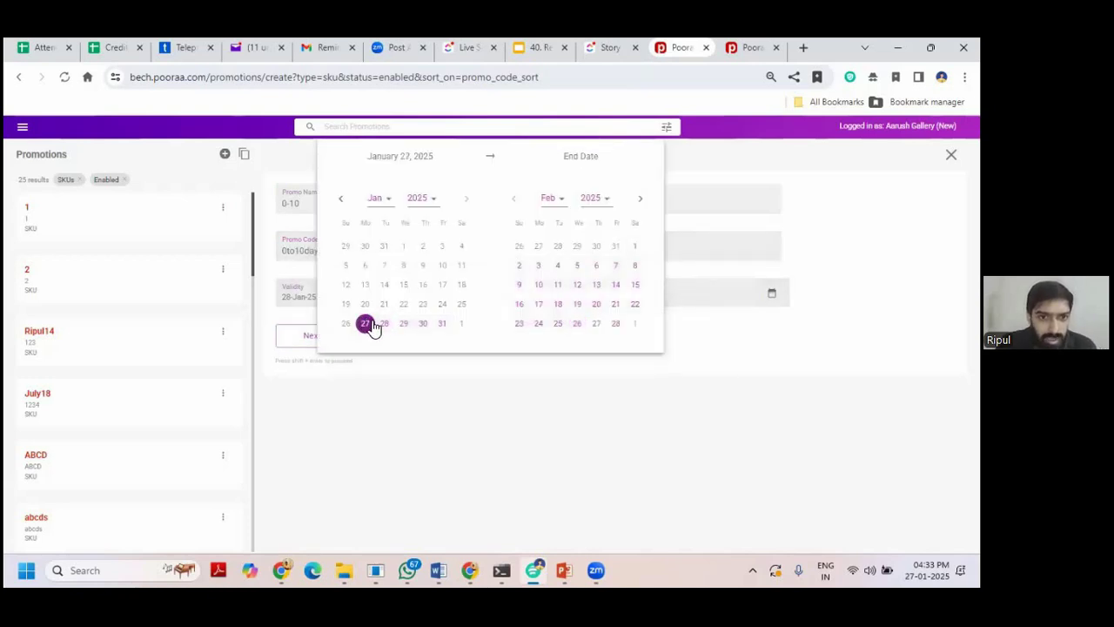
{"action": "left_click", "coordinate": [440, 326]}
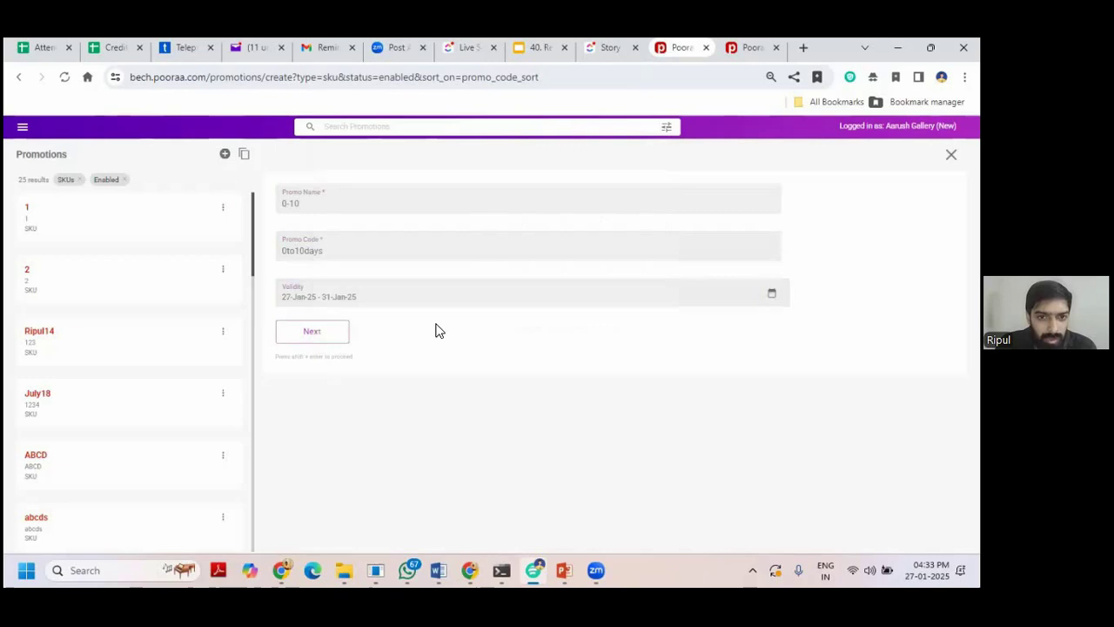
{"action": "left_click", "coordinate": [348, 333]}
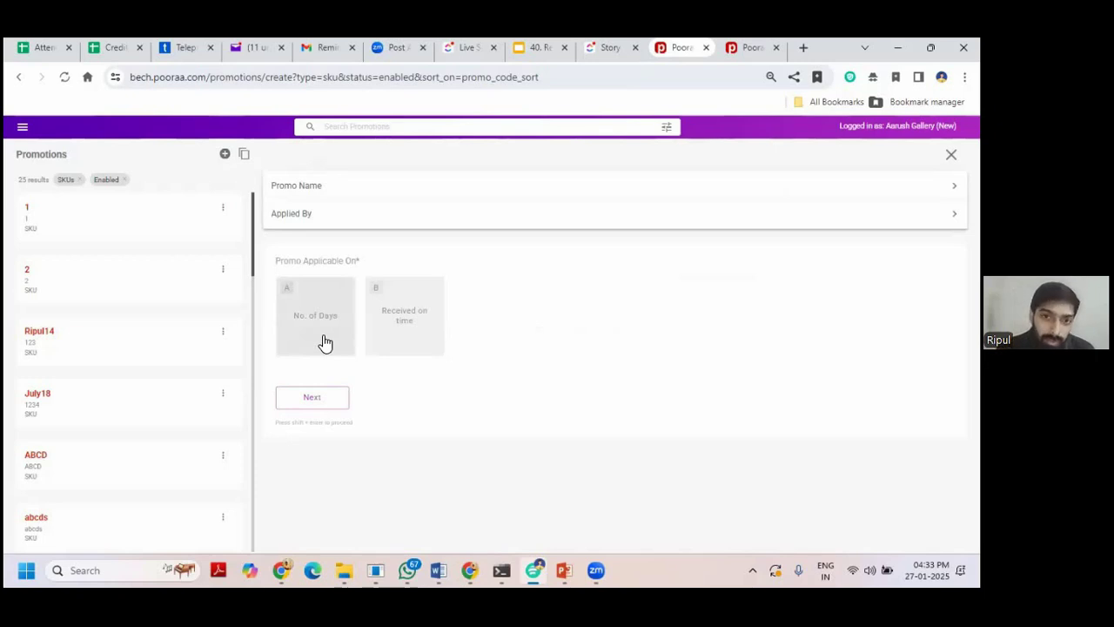
Apply it within 10 days with a fixed 10 discount, submit, and check its history log.
{"action": "left_click", "coordinate": [324, 342]}
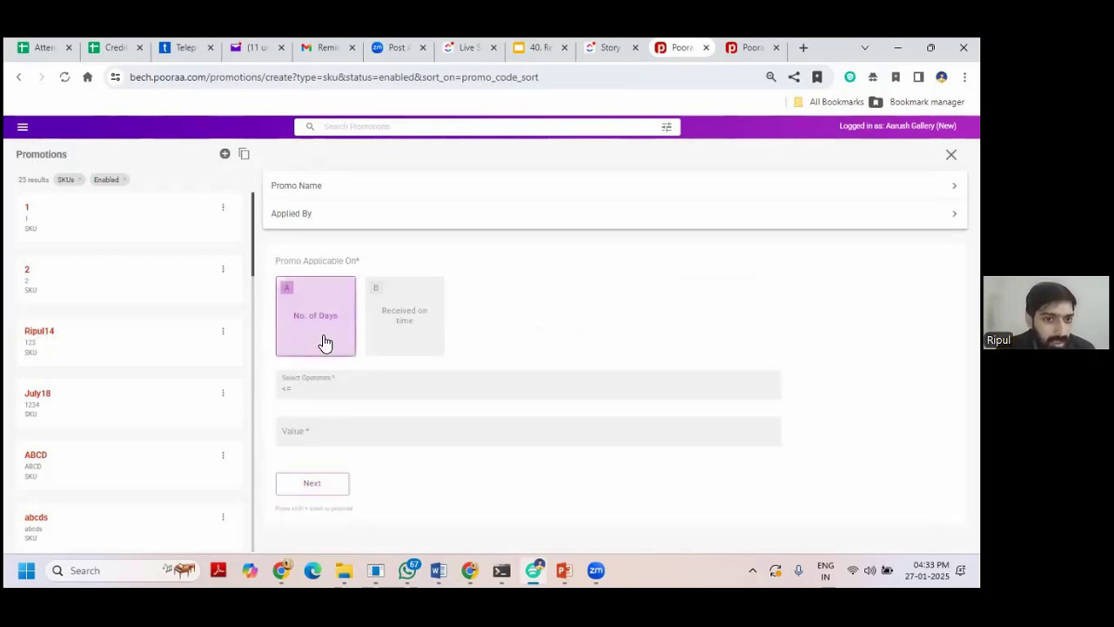
{"action": "left_click", "coordinate": [324, 432]}
{"action": "type", "text": "10"}
{"action": "key", "text": "shift+Return"}
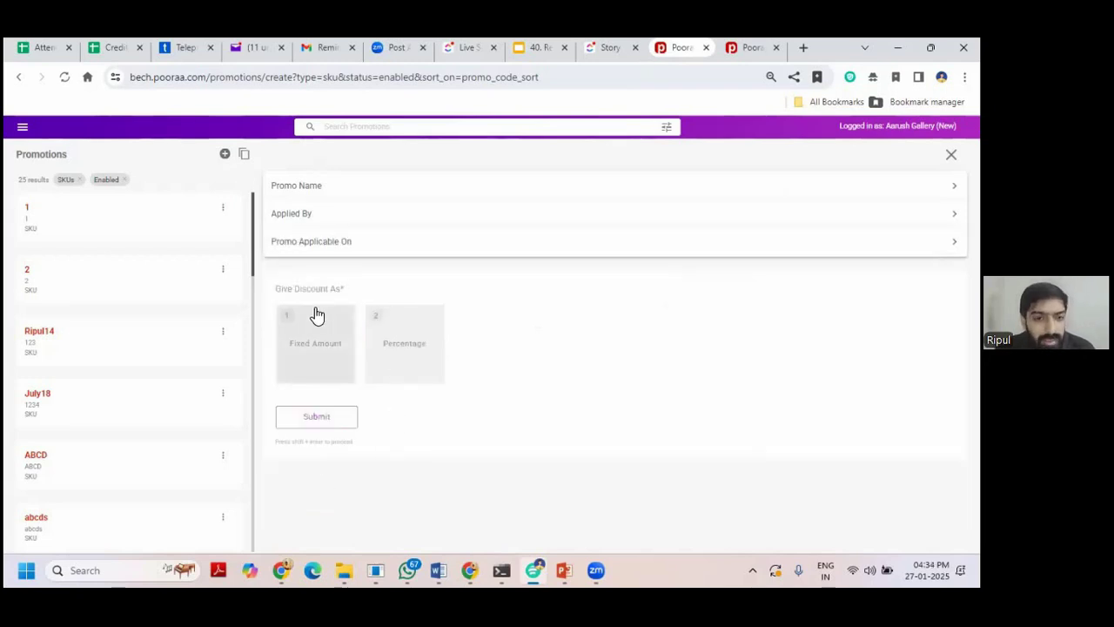
{"action": "left_click", "coordinate": [313, 330]}
{"action": "left_click", "coordinate": [347, 423]}
{"action": "type", "text": "10"}
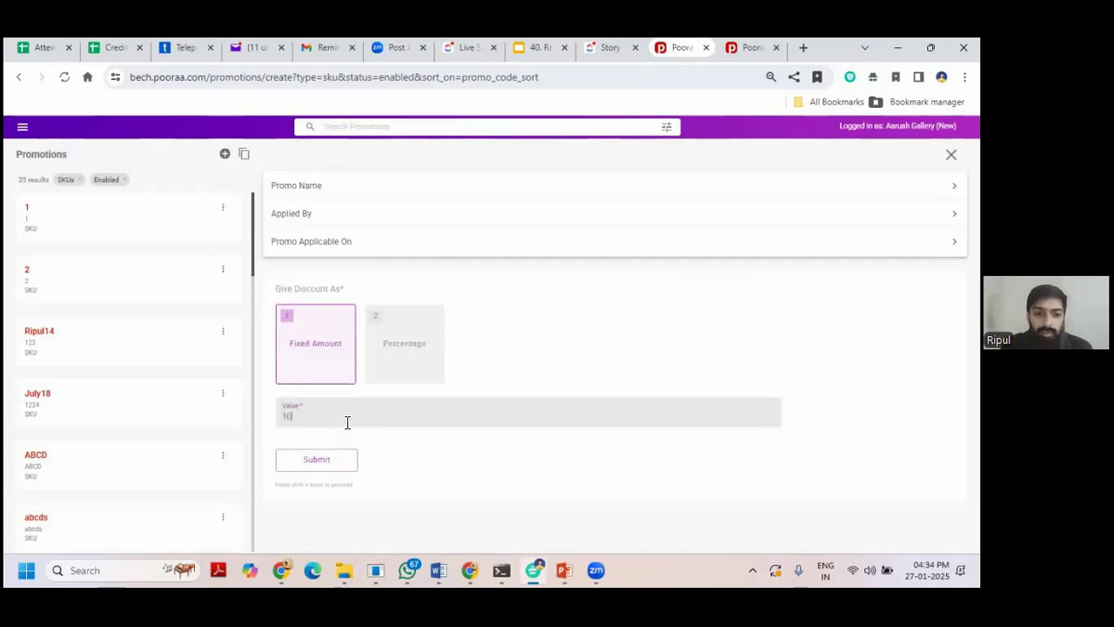
{"action": "left_click", "coordinate": [341, 462]}
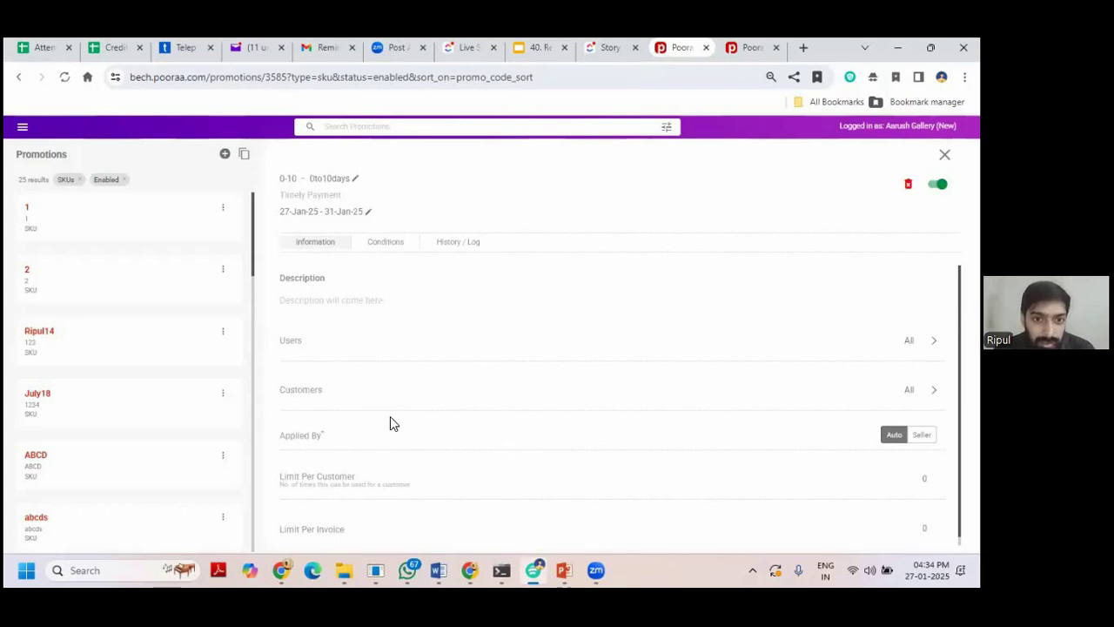
{"action": "left_click", "coordinate": [436, 248]}
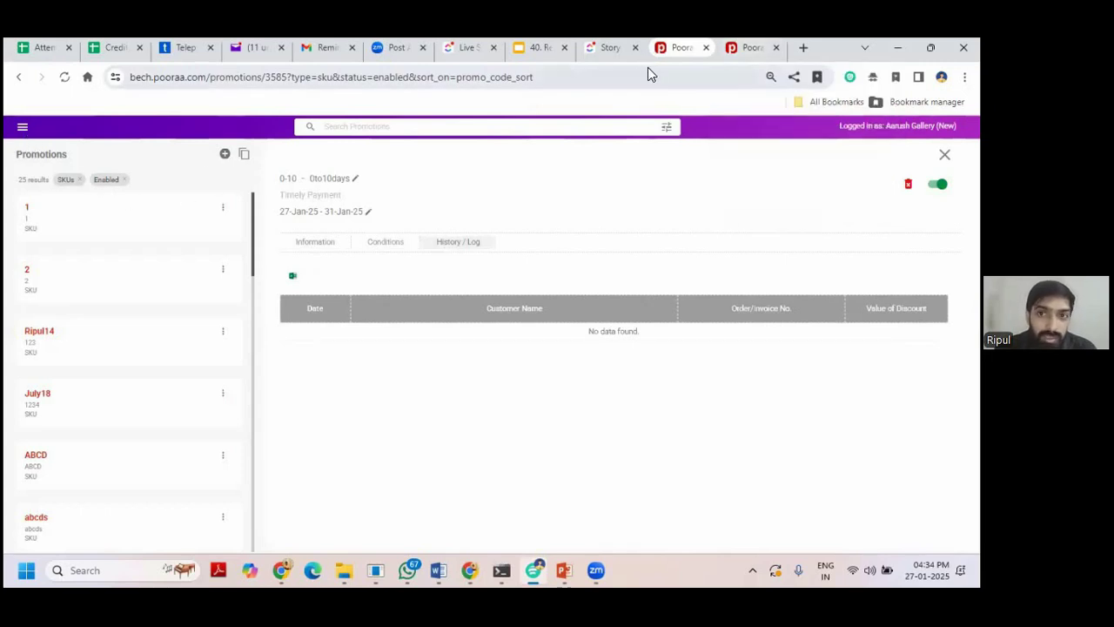
{"action": "left_click", "coordinate": [802, 47]}
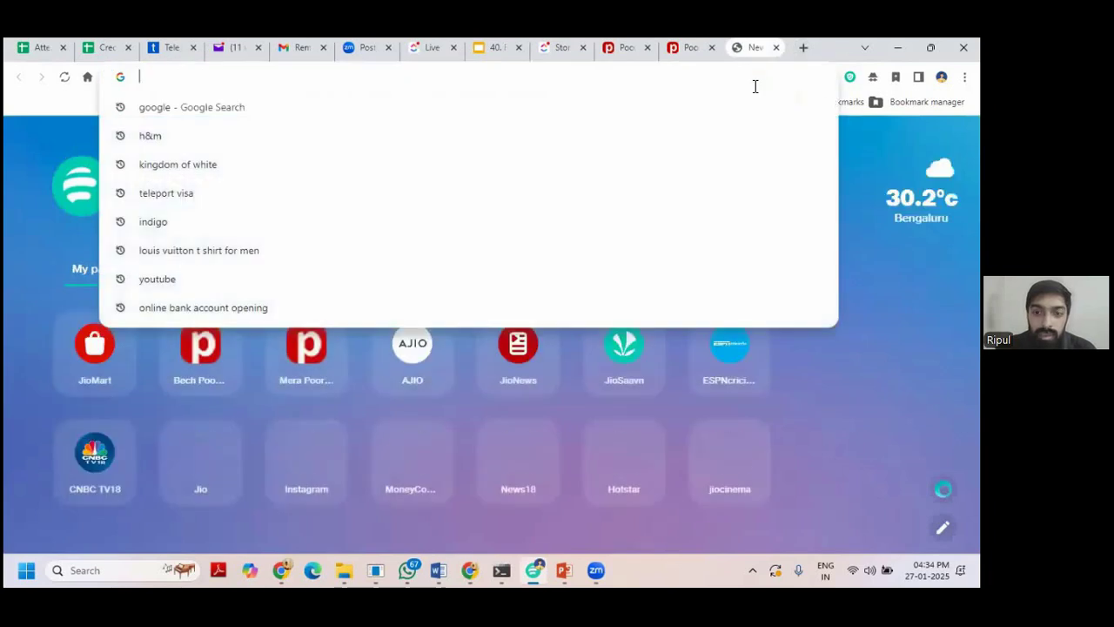
On bech.pooraa.com Orders, unmark Test Company's payment as overdue and pack its order.
{"action": "type", "text": "bech"}
{"action": "key", "text": "Return"}
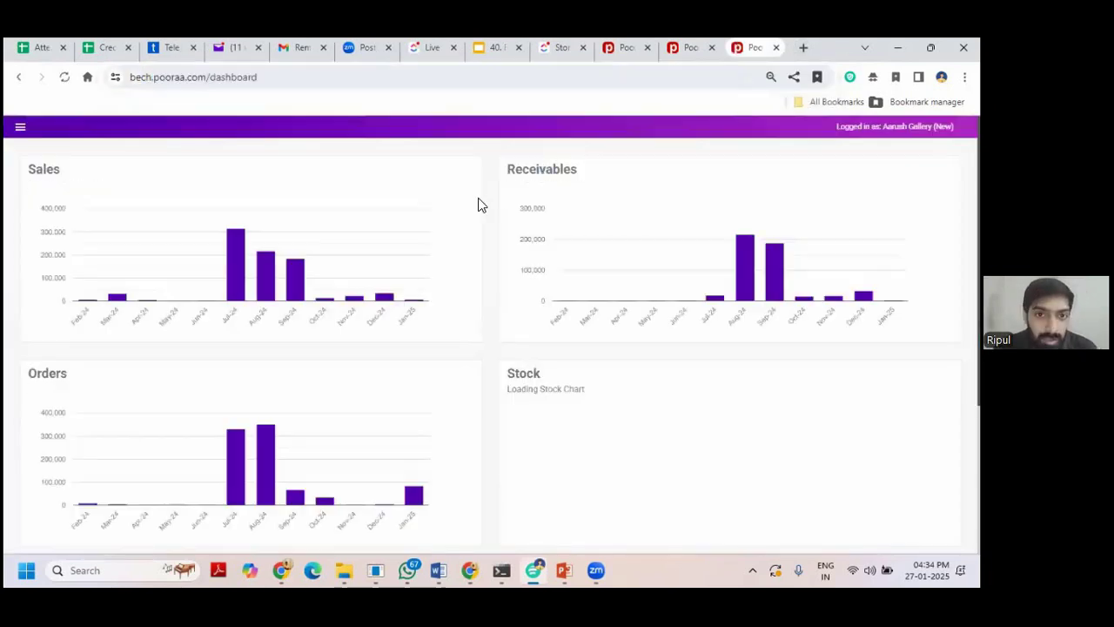
{"action": "left_click", "coordinate": [21, 128]}
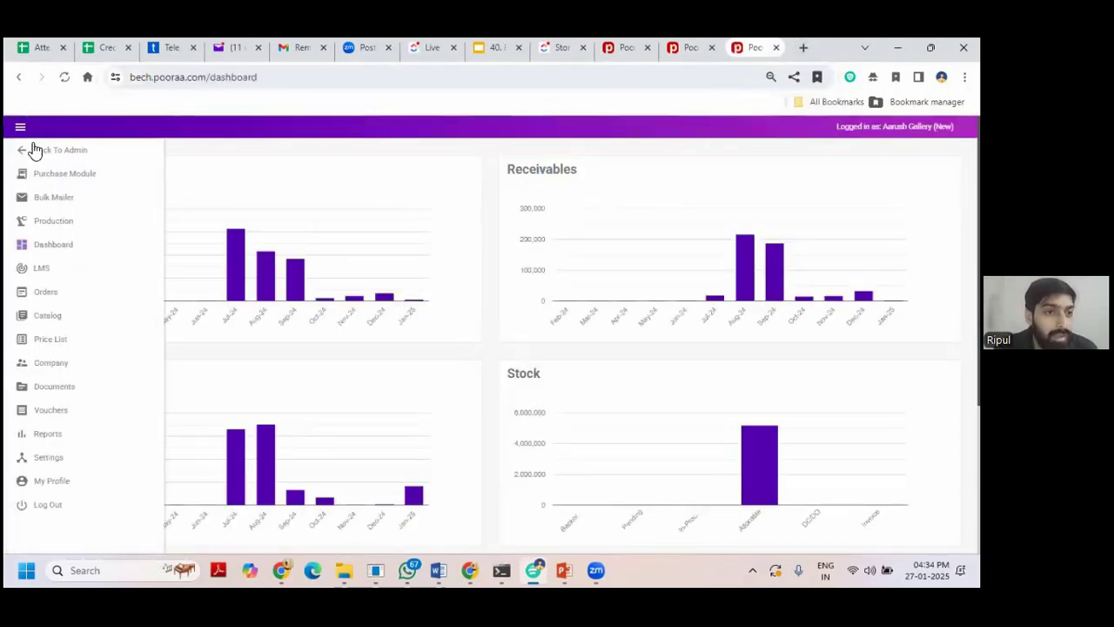
{"action": "left_click", "coordinate": [61, 340]}
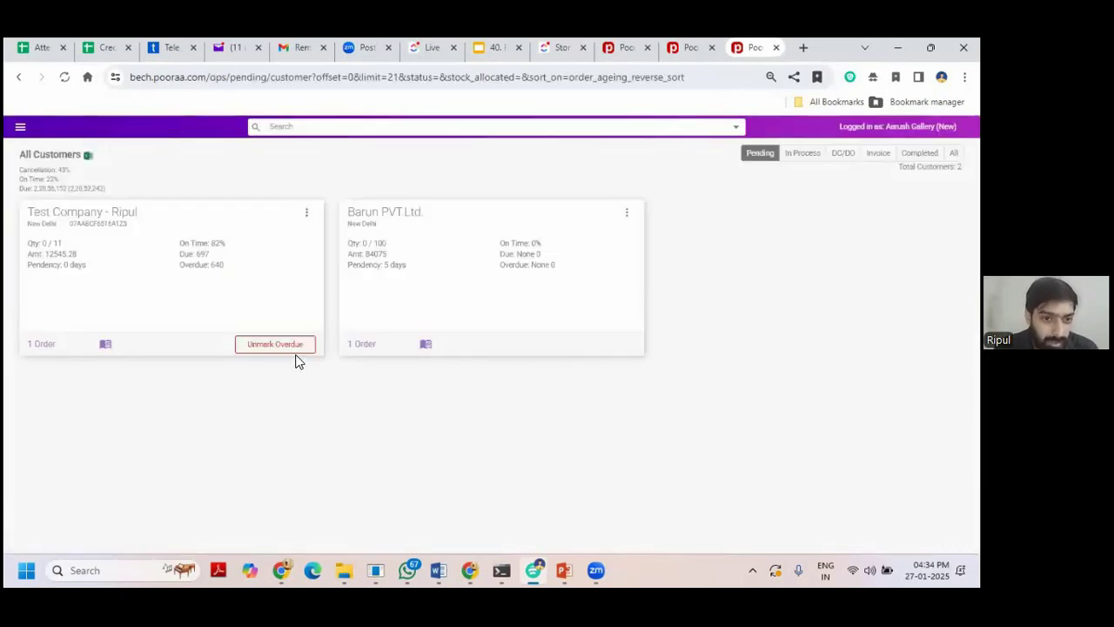
{"action": "left_click", "coordinate": [293, 347]}
{"action": "left_click", "coordinate": [256, 350]}
Generate a delivery challan for Test Company's in-process order and show the DC/DO customers.
{"action": "left_click", "coordinate": [793, 154]}
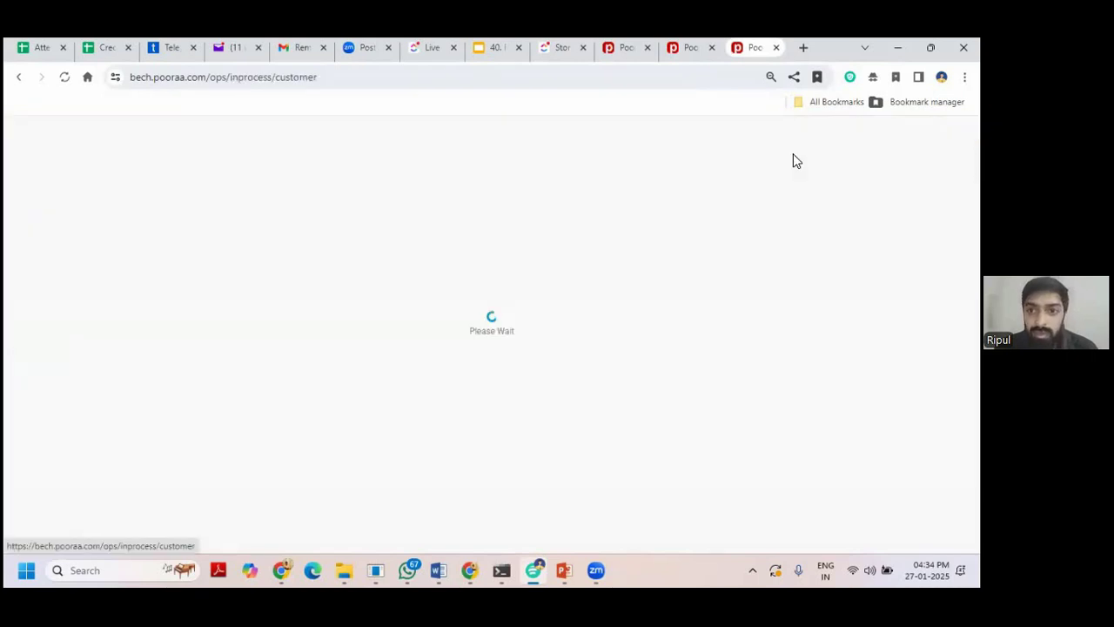
{"action": "left_click", "coordinate": [139, 322]}
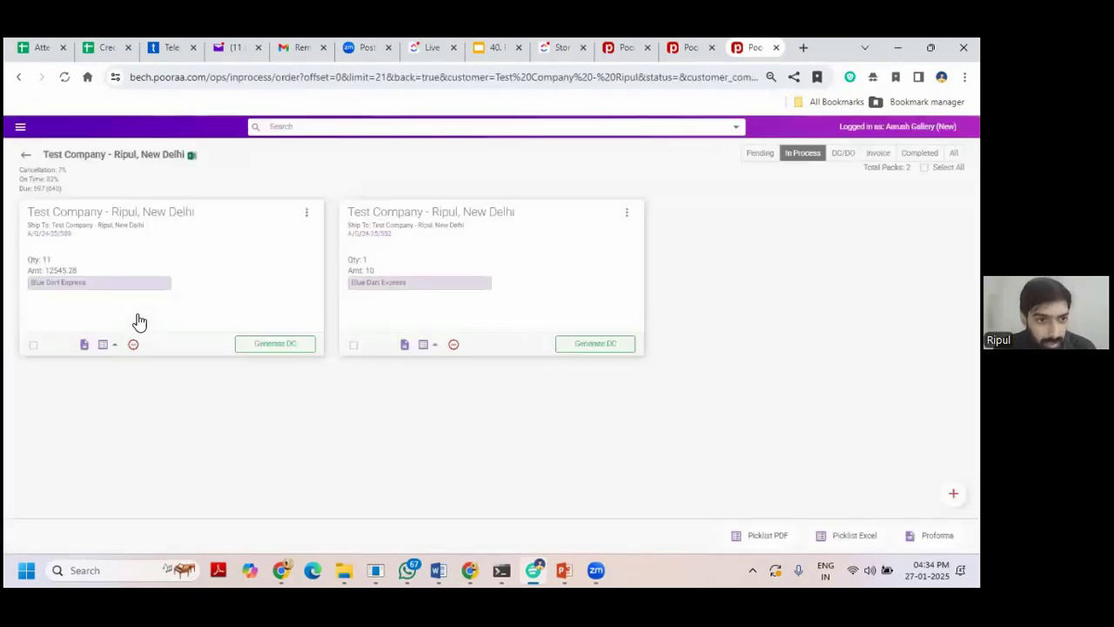
{"action": "left_click", "coordinate": [276, 342]}
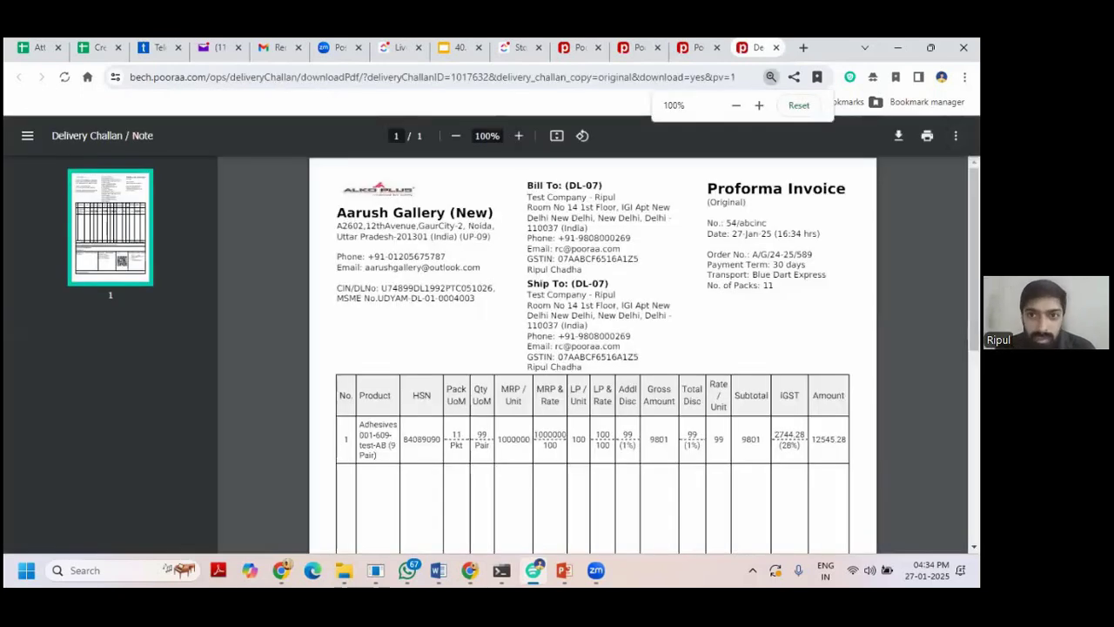
{"action": "key", "text": "ctrl+w"}
{"action": "left_click", "coordinate": [835, 153]}
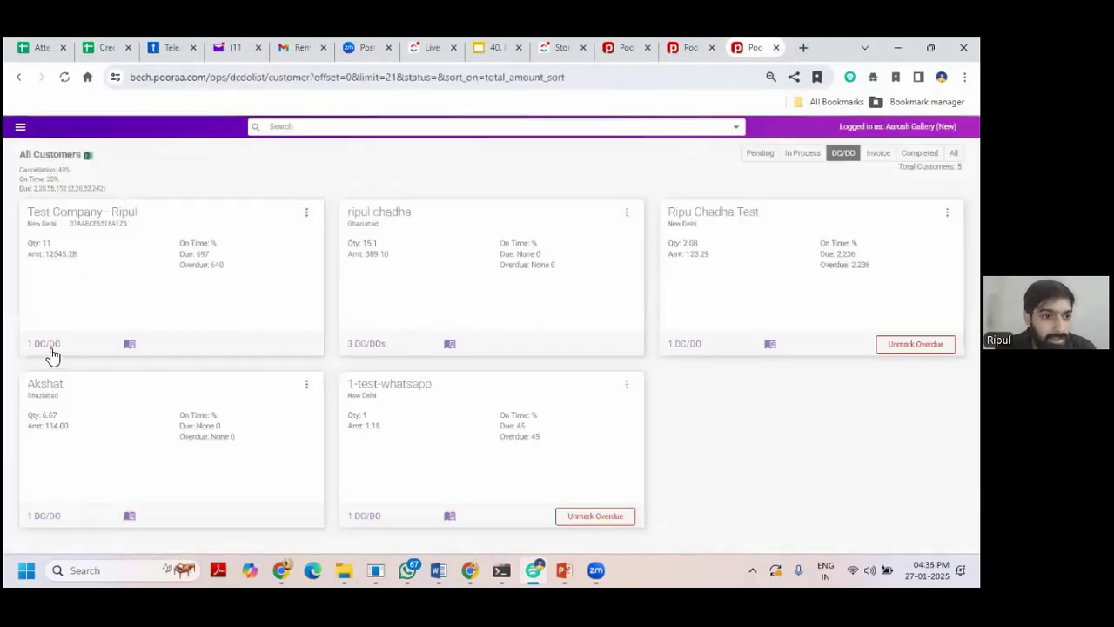
Invoice Test Company's delivery challan as Busy-Webinar-1 for 12545.28 and save it.
{"action": "left_click", "coordinate": [46, 348]}
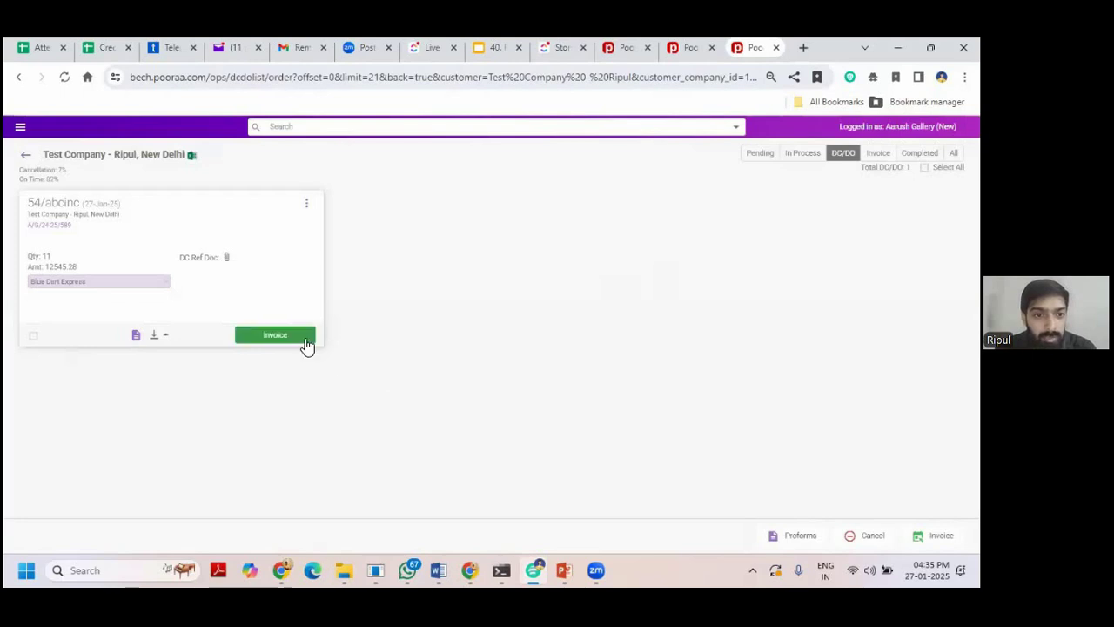
{"action": "left_click", "coordinate": [301, 335]}
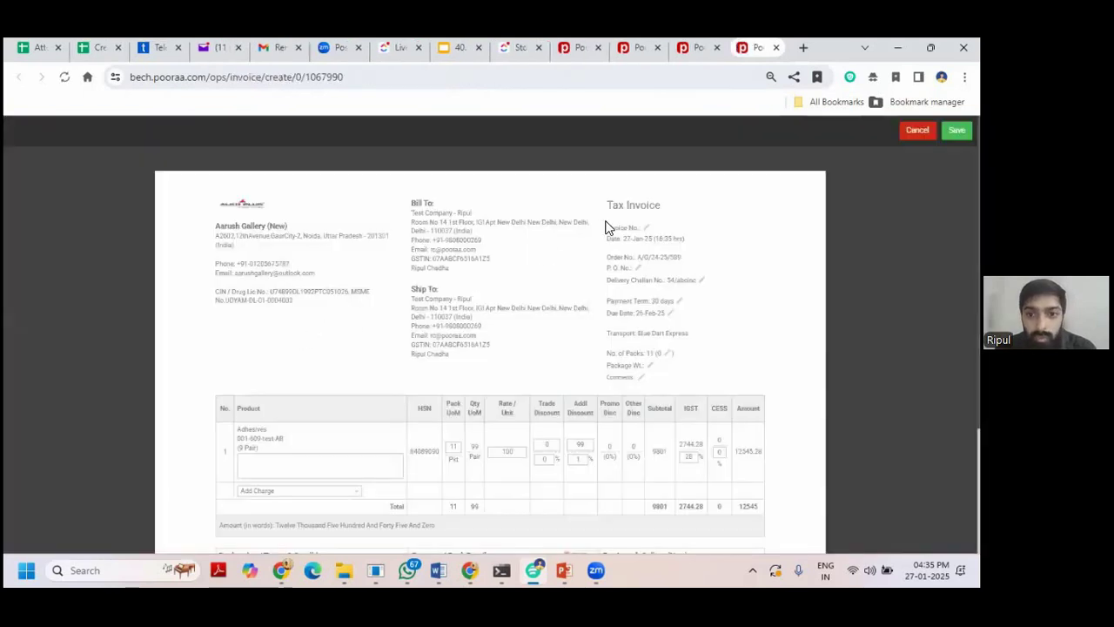
{"action": "left_click", "coordinate": [645, 227]}
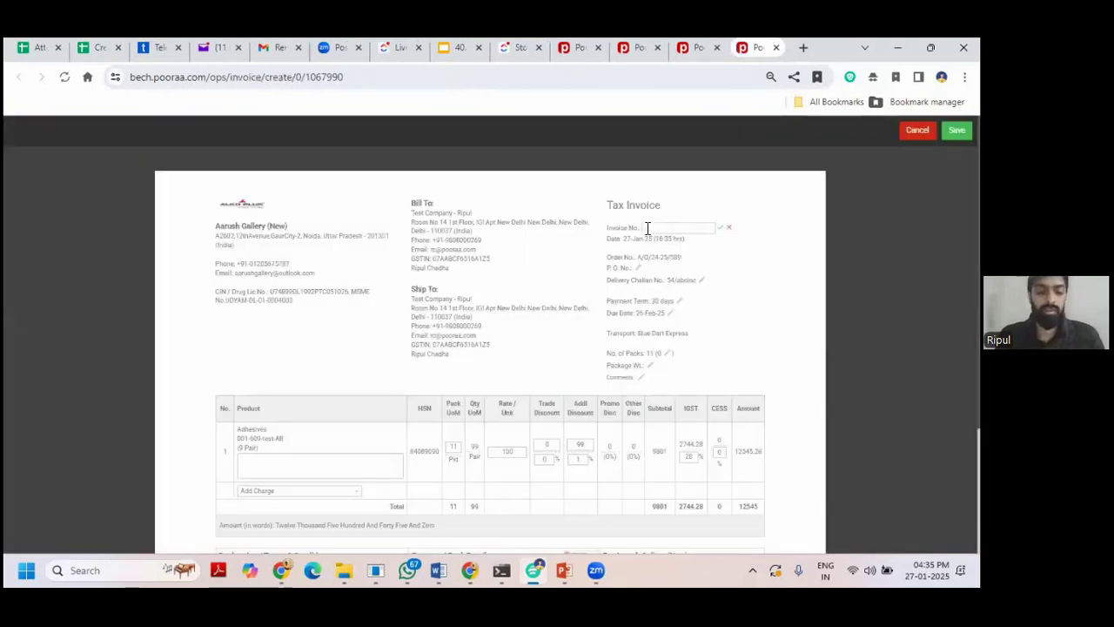
{"action": "type", "text": "test-Webinar-1"}
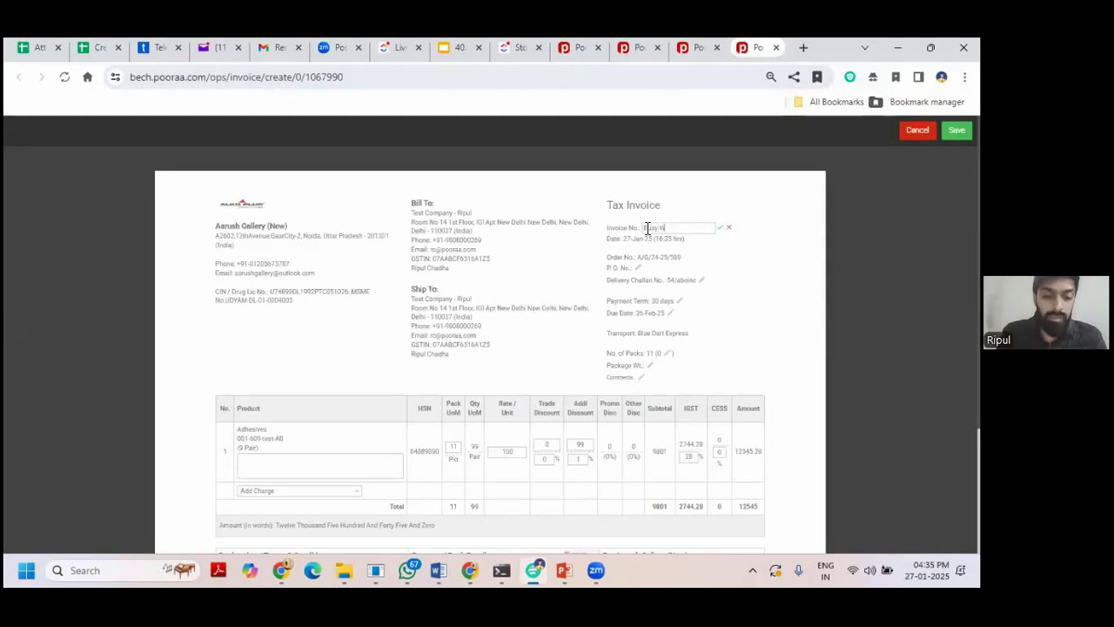
{"action": "left_click", "coordinate": [719, 228]}
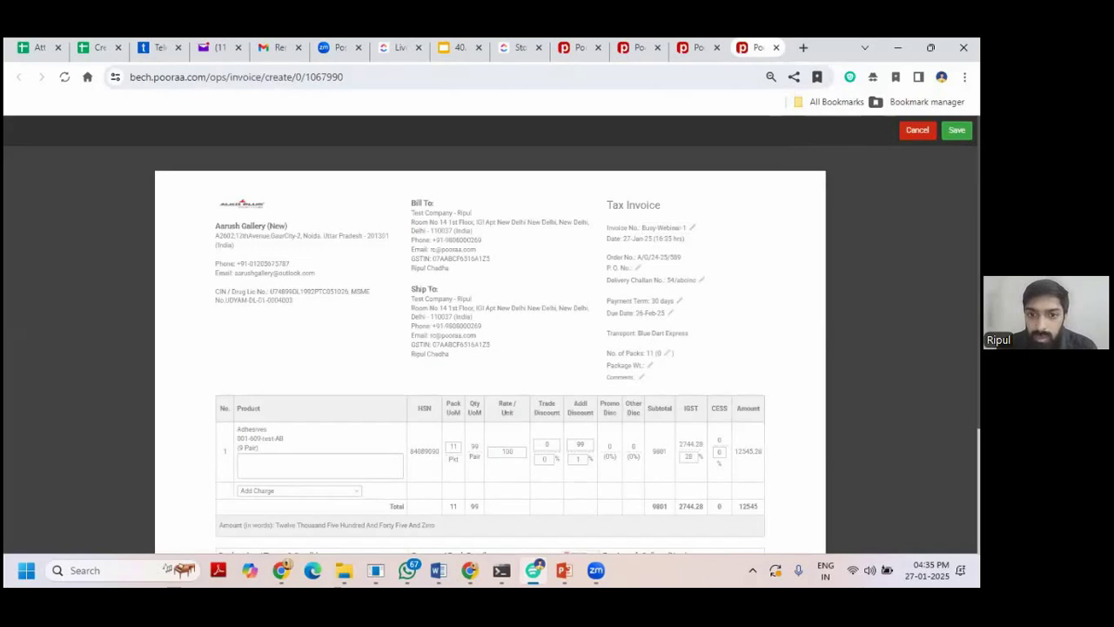
{"action": "double_click", "coordinate": [578, 445]}
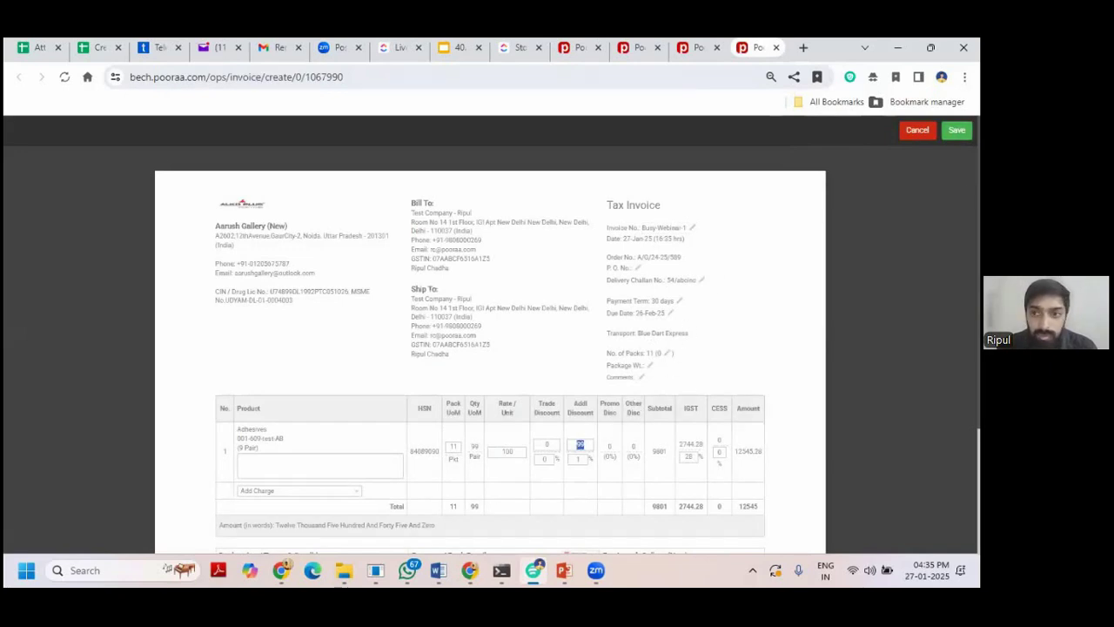
{"action": "left_click", "coordinate": [956, 130]}
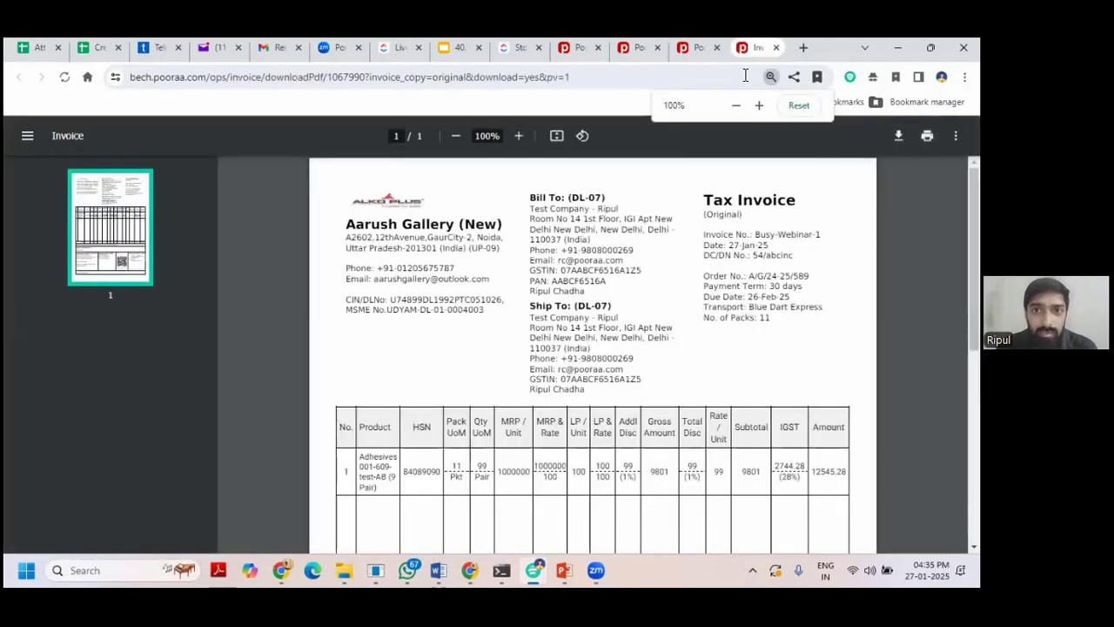
Confirm Test Company's 5 invoices include Busy-Webinar-1 at 12545.28, then return to Promotions.
{"action": "left_click", "coordinate": [639, 48]}
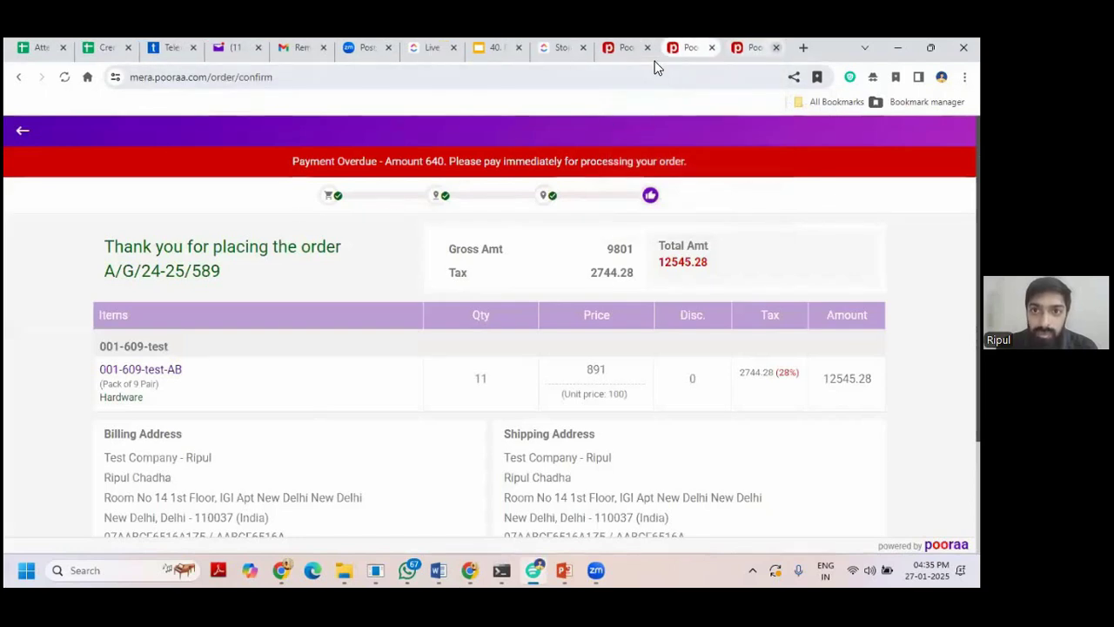
{"action": "left_click", "coordinate": [750, 47]}
{"action": "left_click", "coordinate": [21, 127]}
{"action": "left_click", "coordinate": [146, 151]}
{"action": "left_click", "coordinate": [879, 153]}
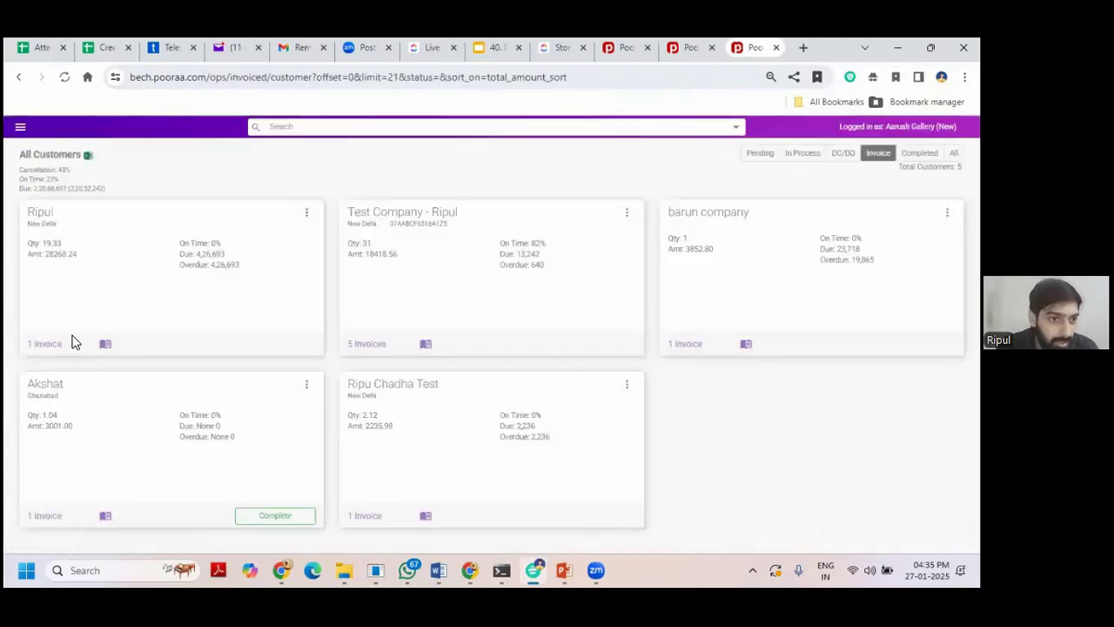
{"action": "left_click", "coordinate": [407, 328]}
{"action": "scroll", "coordinate": [373, 349], "scroll_direction": "down", "scroll_amount": 1}
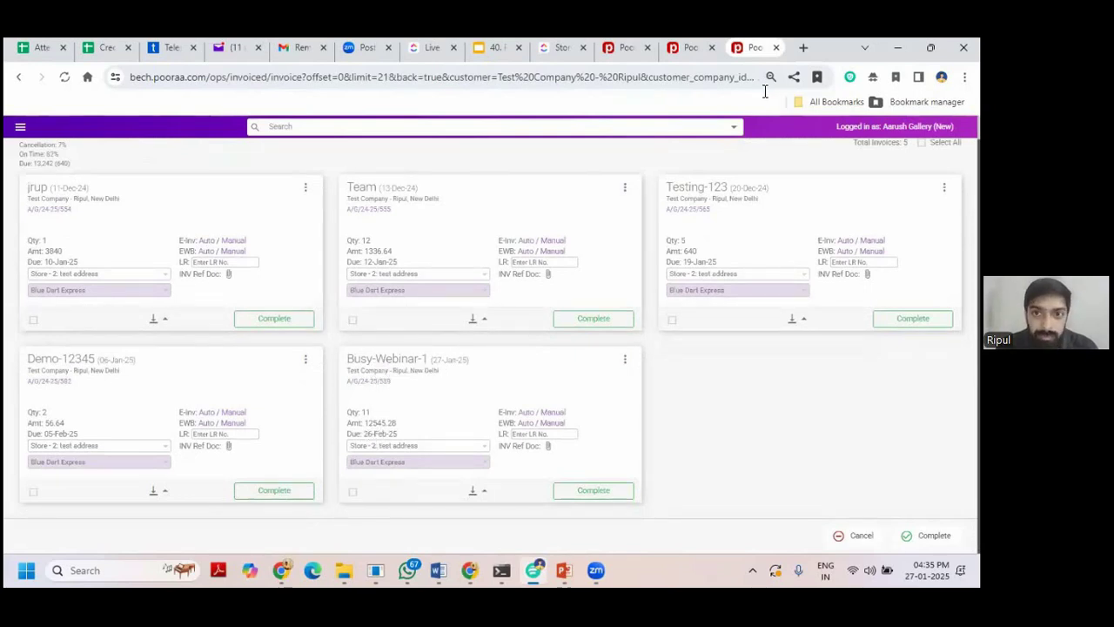
{"action": "left_click", "coordinate": [625, 47]}
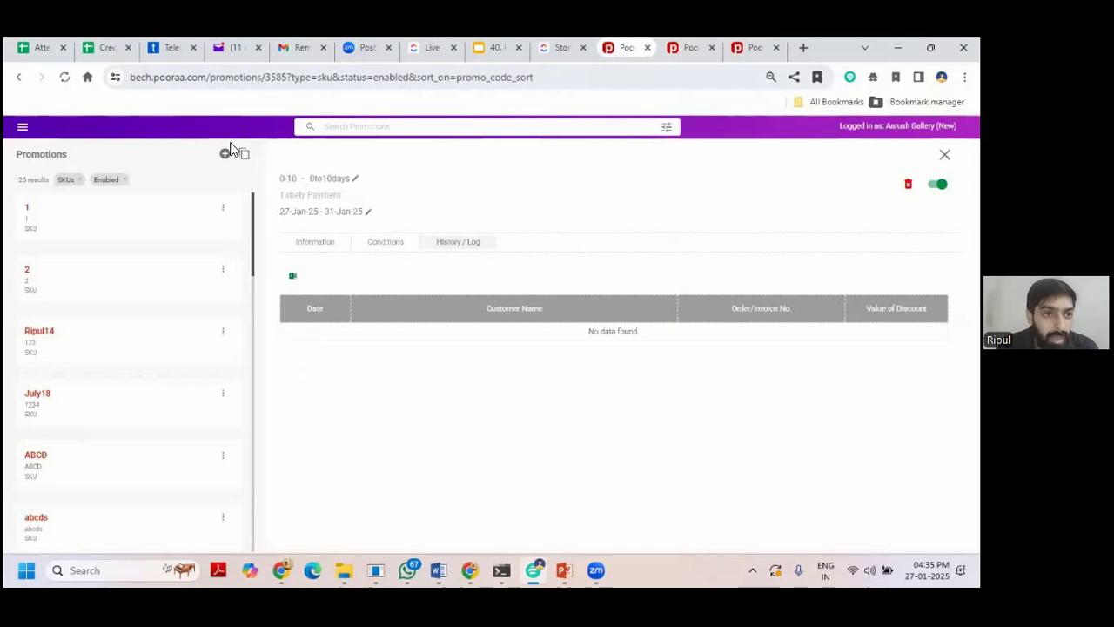
Open Documents > Invoices and tick the Busy-Webinar-1 invoice.
{"action": "left_click", "coordinate": [23, 126]}
{"action": "scroll", "coordinate": [63, 297], "scroll_direction": "down", "scroll_amount": 3}
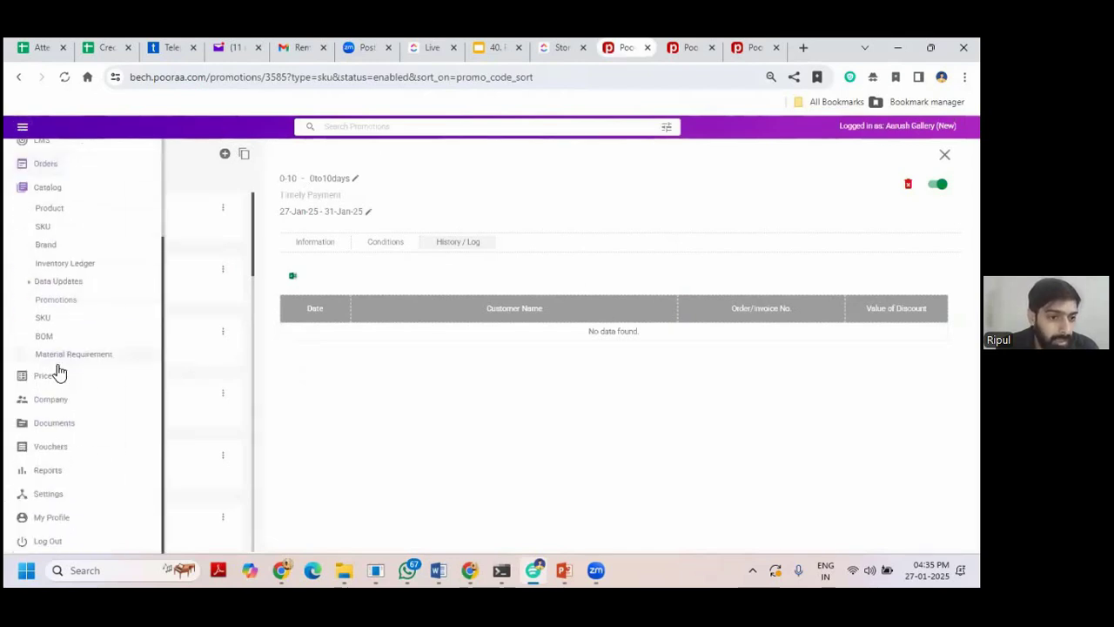
{"action": "left_click", "coordinate": [67, 447]}
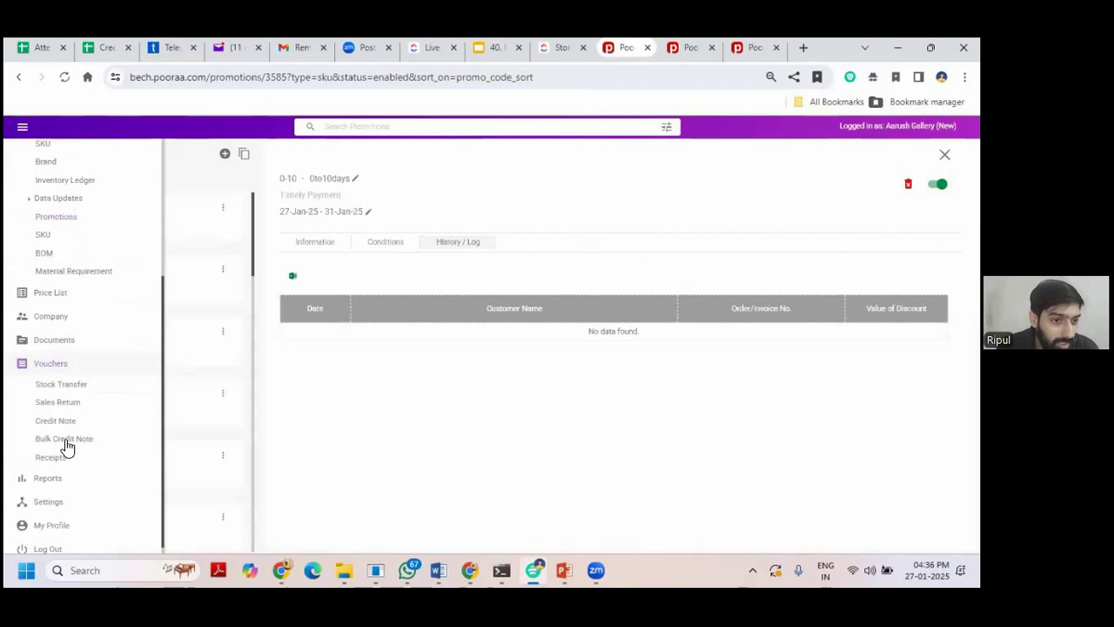
{"action": "left_click", "coordinate": [54, 331]}
{"action": "left_click", "coordinate": [50, 425]}
{"action": "left_click", "coordinate": [31, 245]}
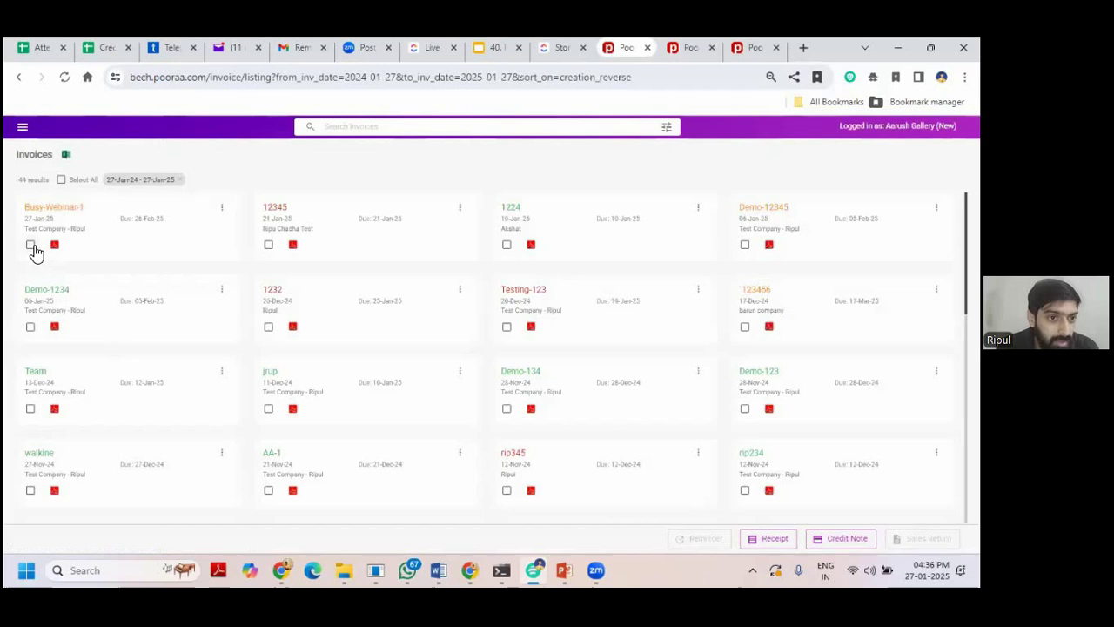
Start a Cash receipt for 20000 so it tags the customer's invoices.
{"action": "left_click", "coordinate": [769, 538]}
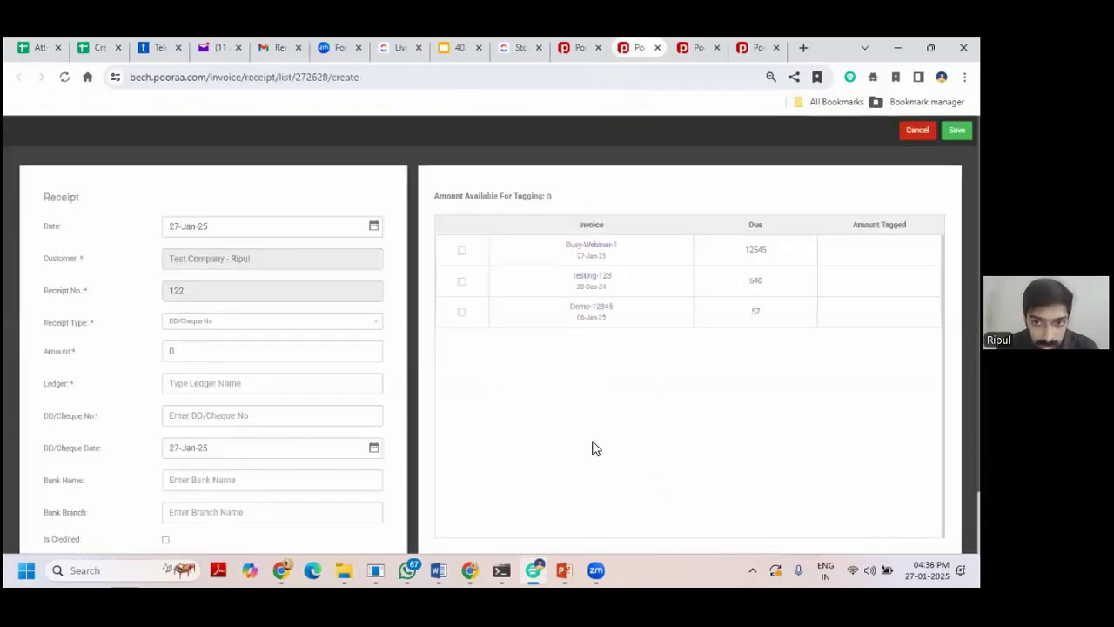
{"action": "left_click", "coordinate": [218, 324]}
{"action": "left_click", "coordinate": [214, 339]}
{"action": "left_click", "coordinate": [211, 349]}
{"action": "type", "text": "1000"}
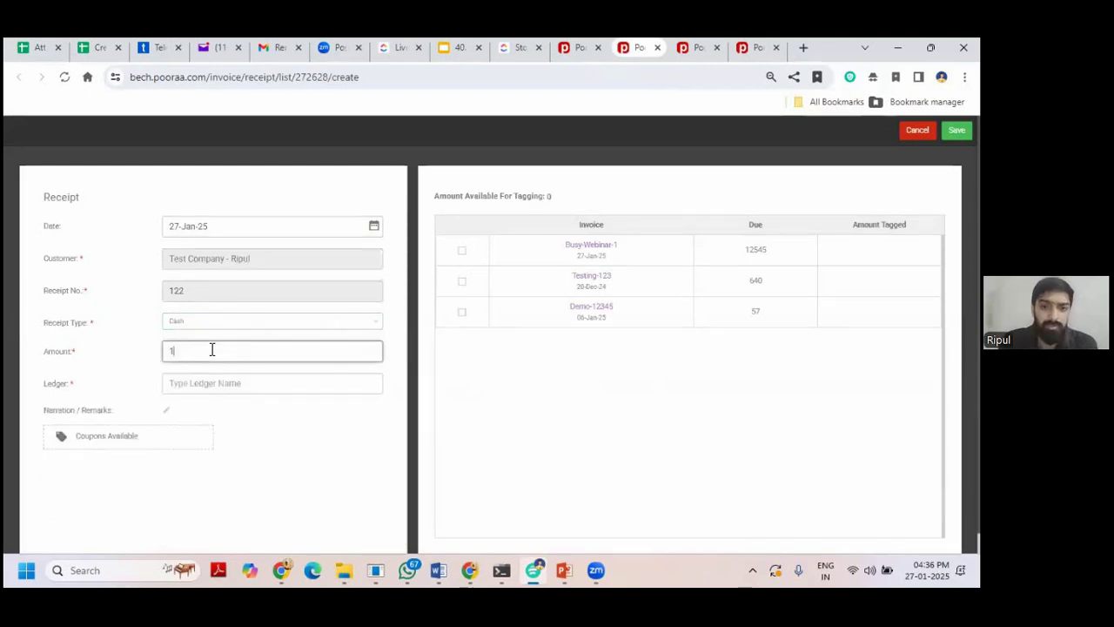
{"action": "key", "text": "BackSpace"}
{"action": "key", "text": "BackSpace"}
{"action": "key", "text": "BackSpace"}
{"action": "key", "text": "BackSpace"}
{"action": "type", "text": "20000"}
{"action": "left_click", "coordinate": [269, 433]}
Set the ledger to Cash and save the receipt as Receipt No. 122.
{"action": "mouse_move", "coordinate": [88, 448]}
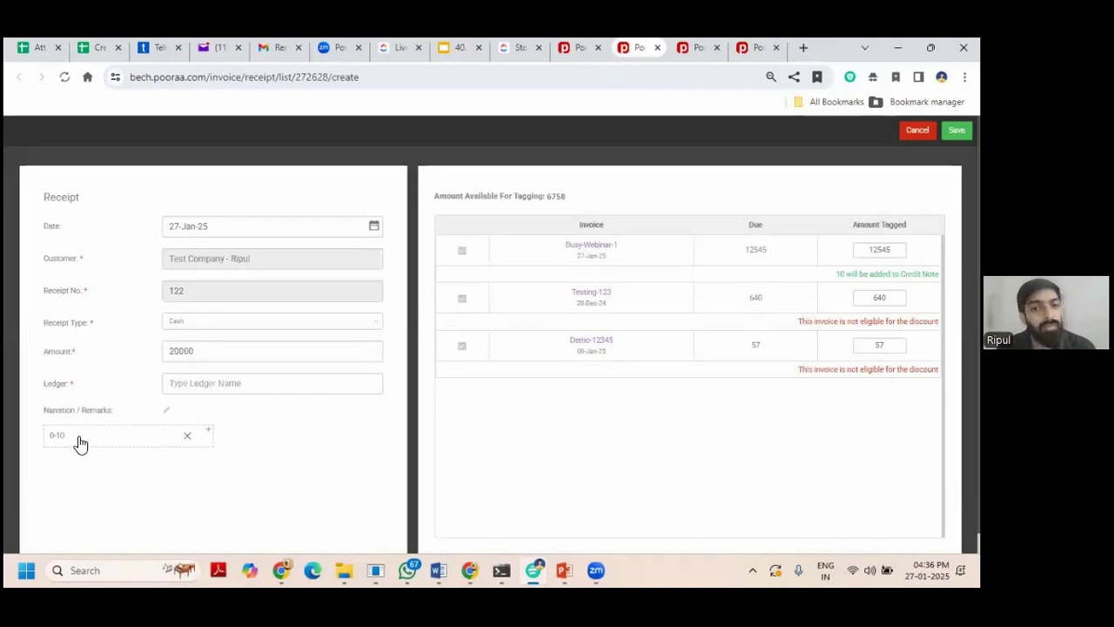
{"action": "triple_click", "coordinate": [866, 274]}
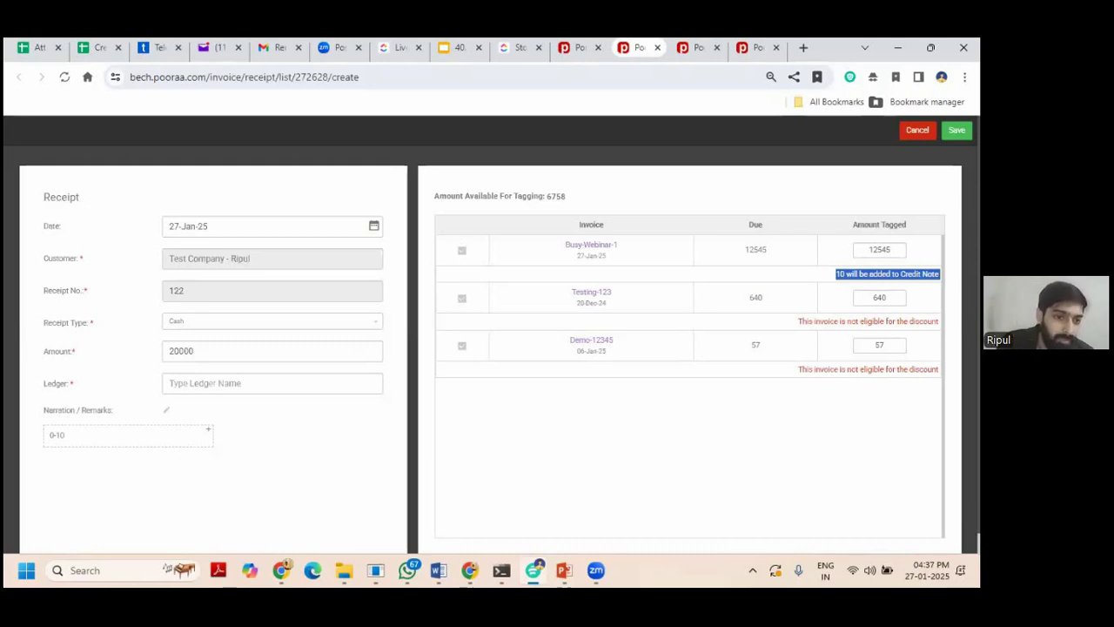
{"action": "left_click", "coordinate": [329, 388]}
{"action": "type", "text": "cash"}
{"action": "left_click", "coordinate": [321, 405]}
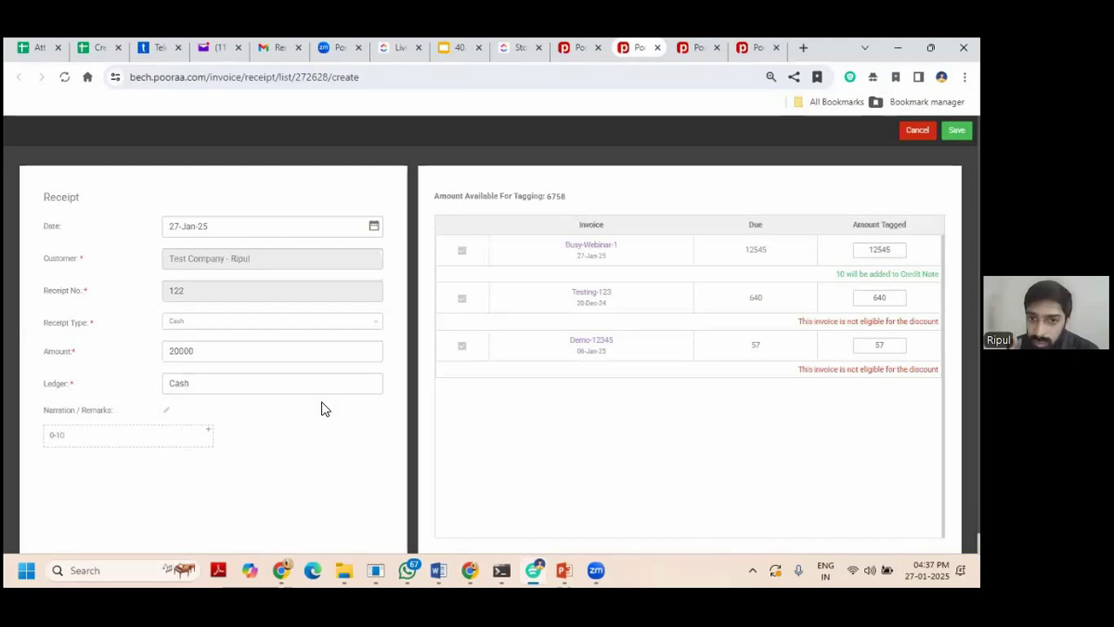
{"action": "left_click", "coordinate": [956, 130]}
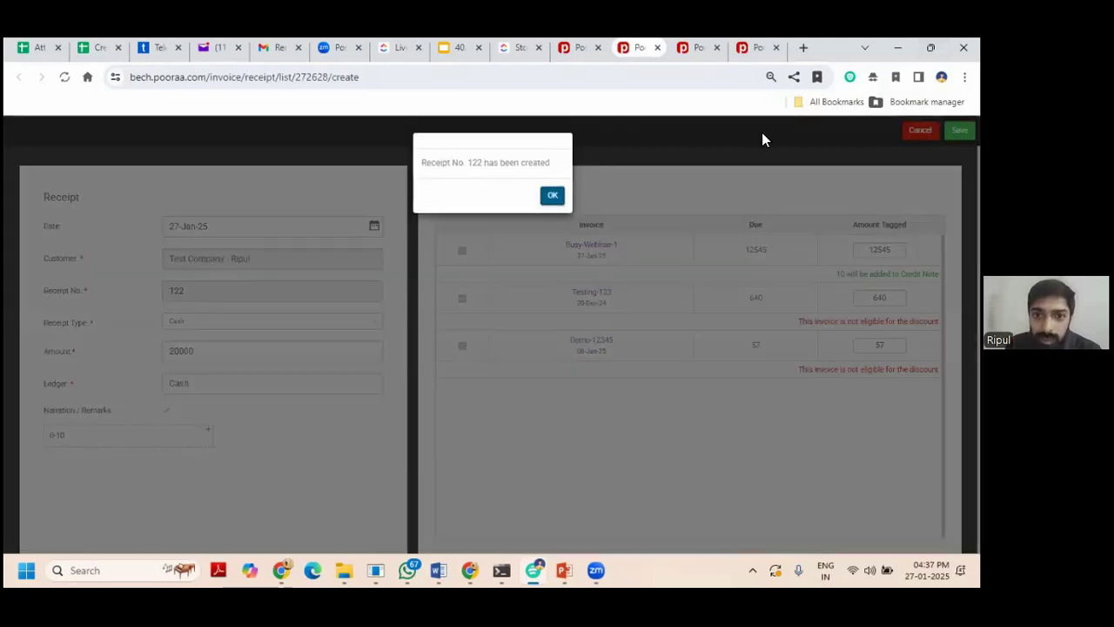
{"action": "left_click", "coordinate": [549, 195]}
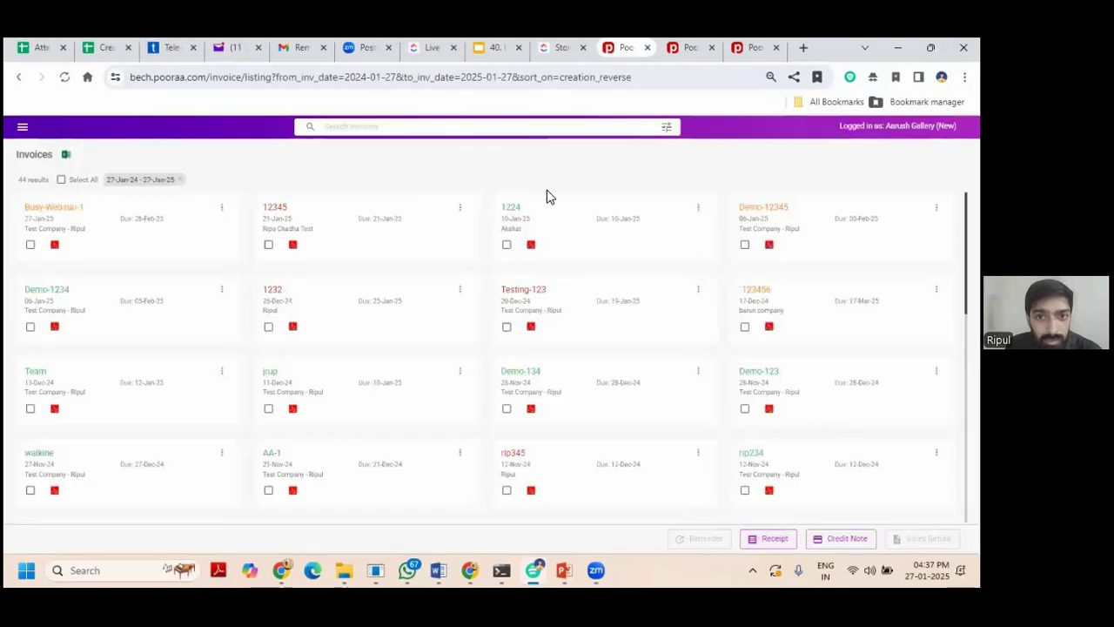
Open Vouchers > Credit Note and view the 10 credit note's mapping to Busy-Webinar-1.
{"action": "left_click", "coordinate": [23, 127]}
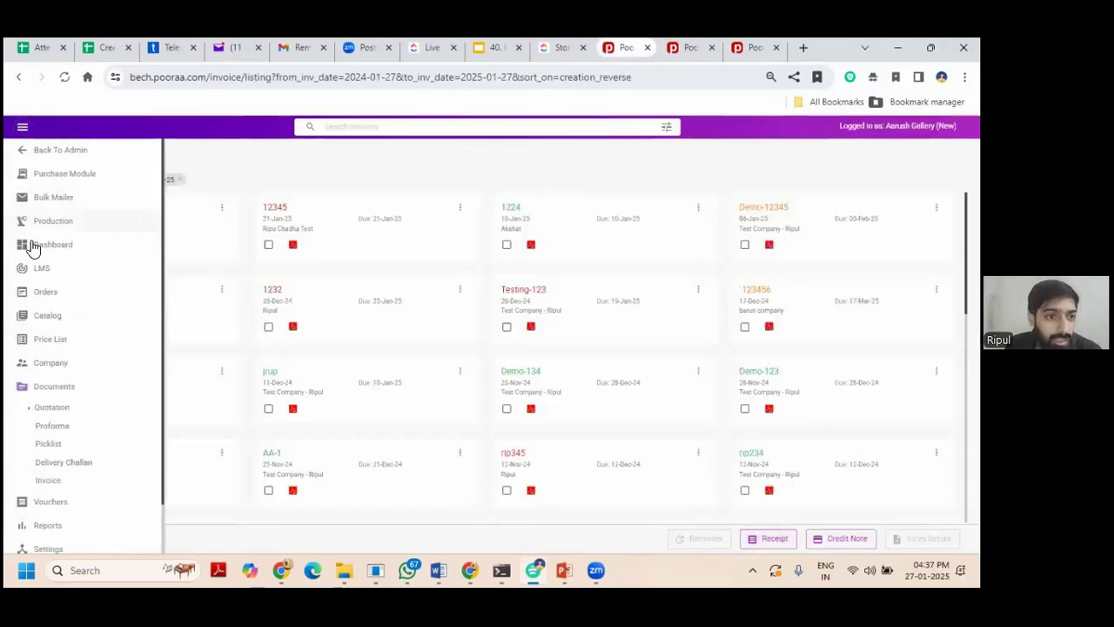
{"action": "scroll", "coordinate": [51, 324], "scroll_direction": "down", "scroll_amount": 1}
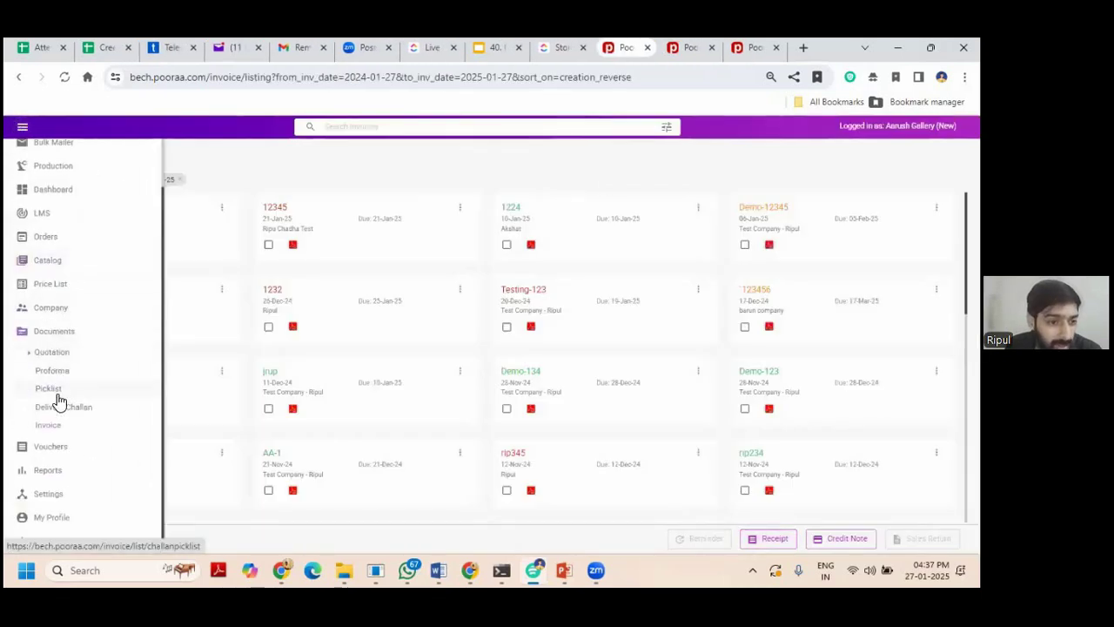
{"action": "left_click", "coordinate": [68, 451]}
{"action": "left_click", "coordinate": [55, 503]}
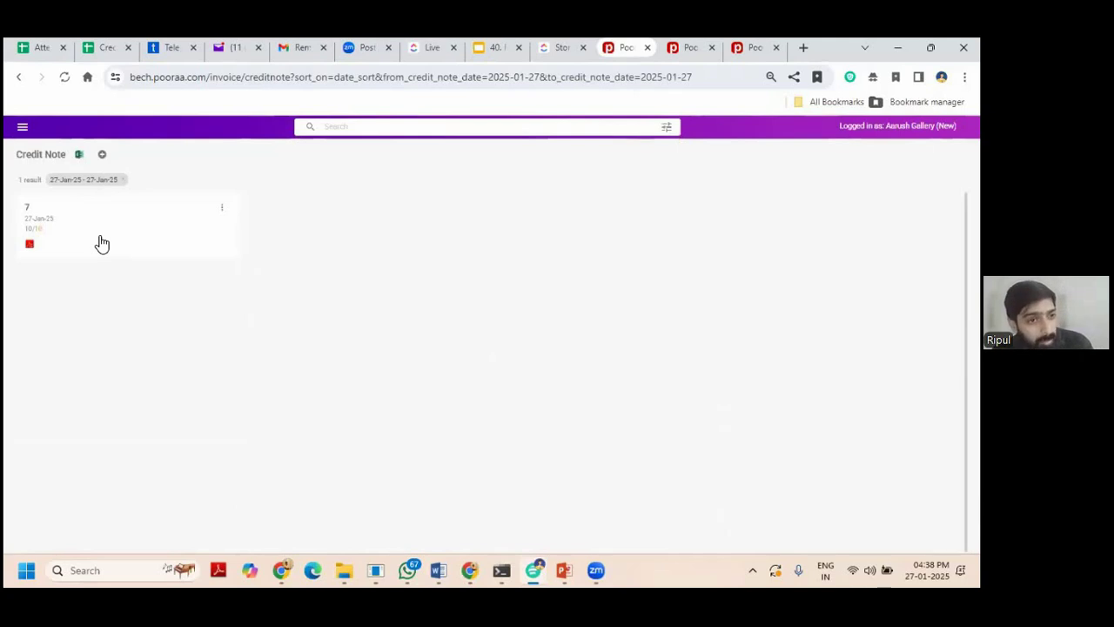
{"action": "left_click", "coordinate": [213, 207]}
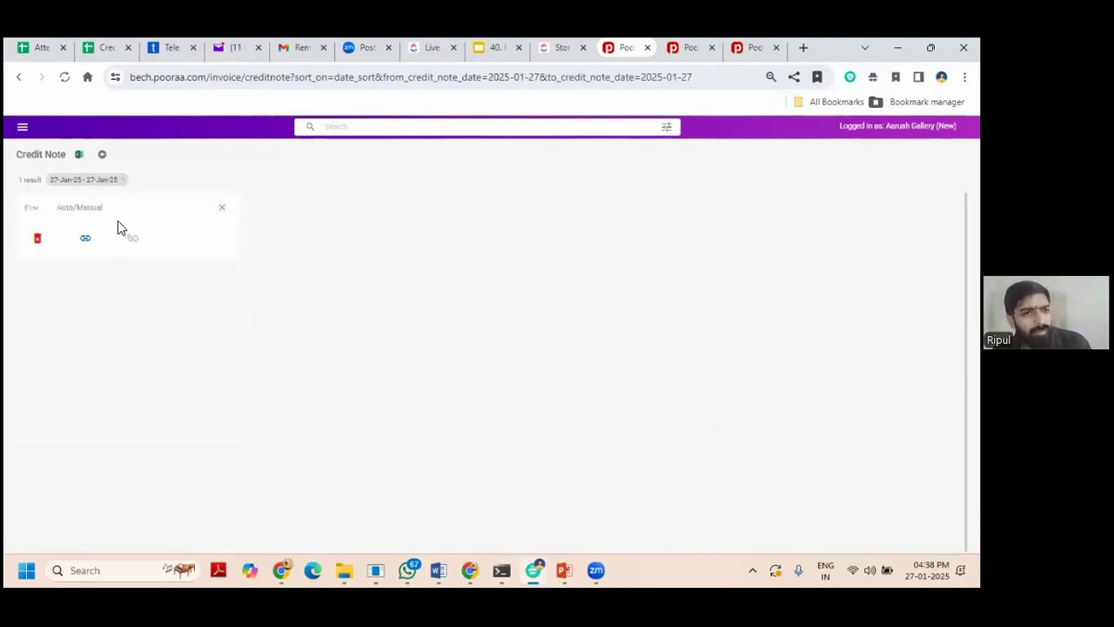
{"action": "left_click", "coordinate": [85, 240]}
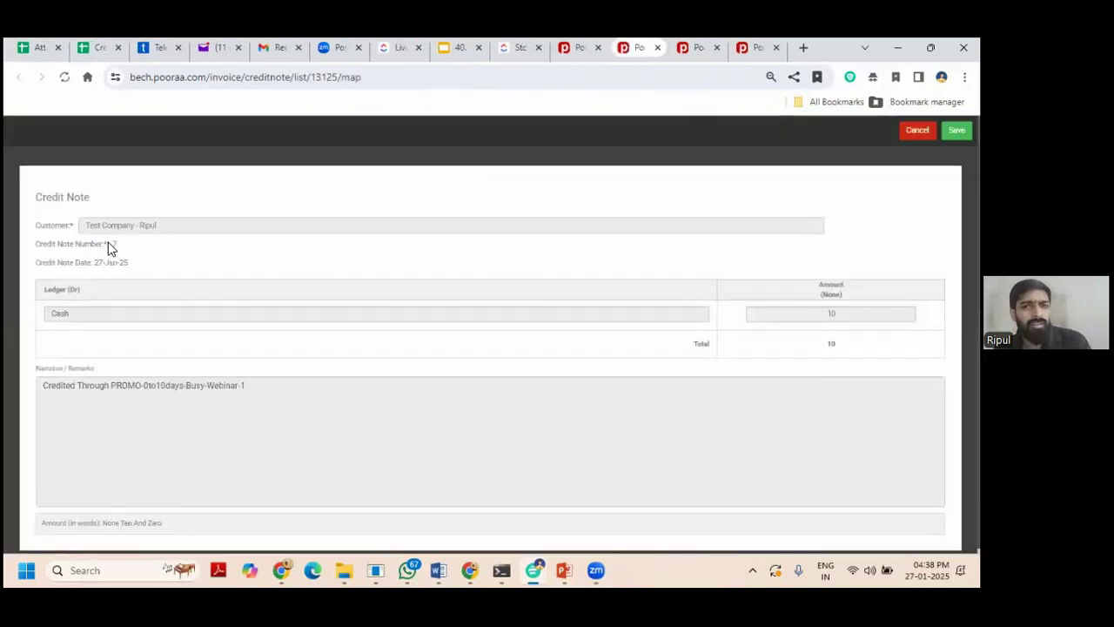
{"action": "left_click", "coordinate": [917, 130]}
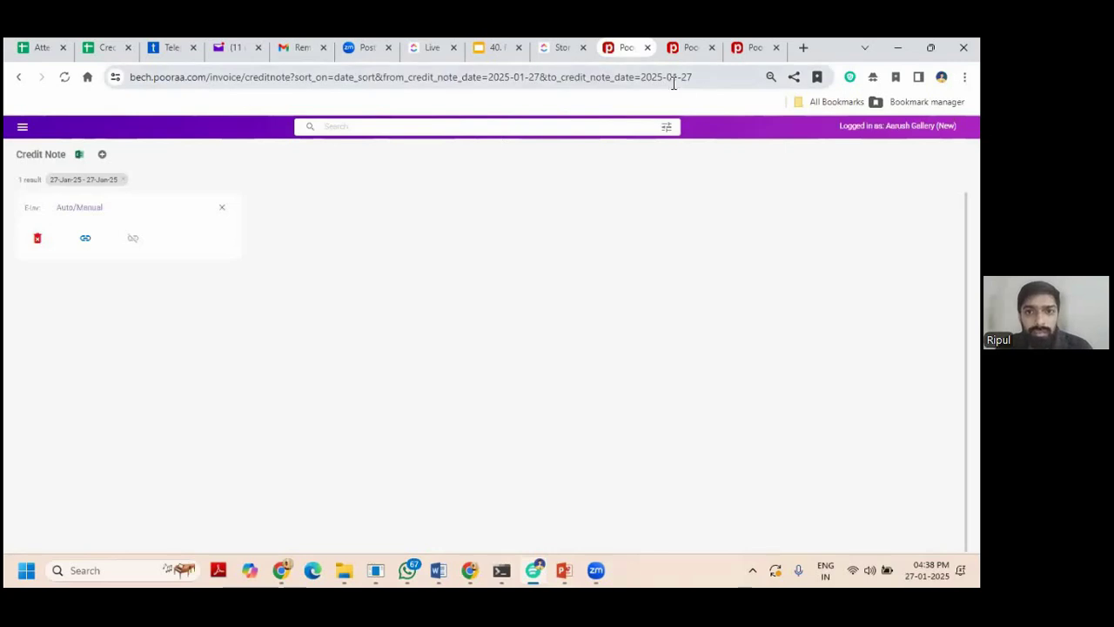
Close the extra tab and view the 0-10 history: 10 discount on Busy-Webinar-1, 27-Jan-25.
{"action": "left_click", "coordinate": [738, 49]}
{"action": "left_click", "coordinate": [776, 47]}
{"action": "left_click", "coordinate": [21, 126]}
{"action": "scroll", "coordinate": [55, 298], "scroll_direction": "down", "scroll_amount": 1}
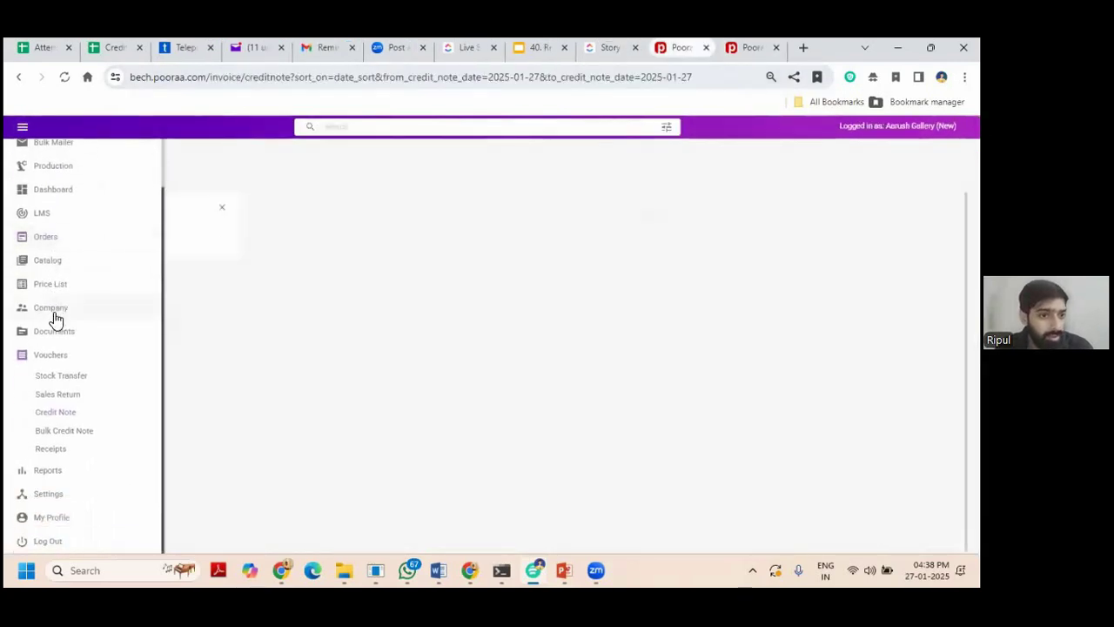
{"action": "left_click", "coordinate": [55, 261]}
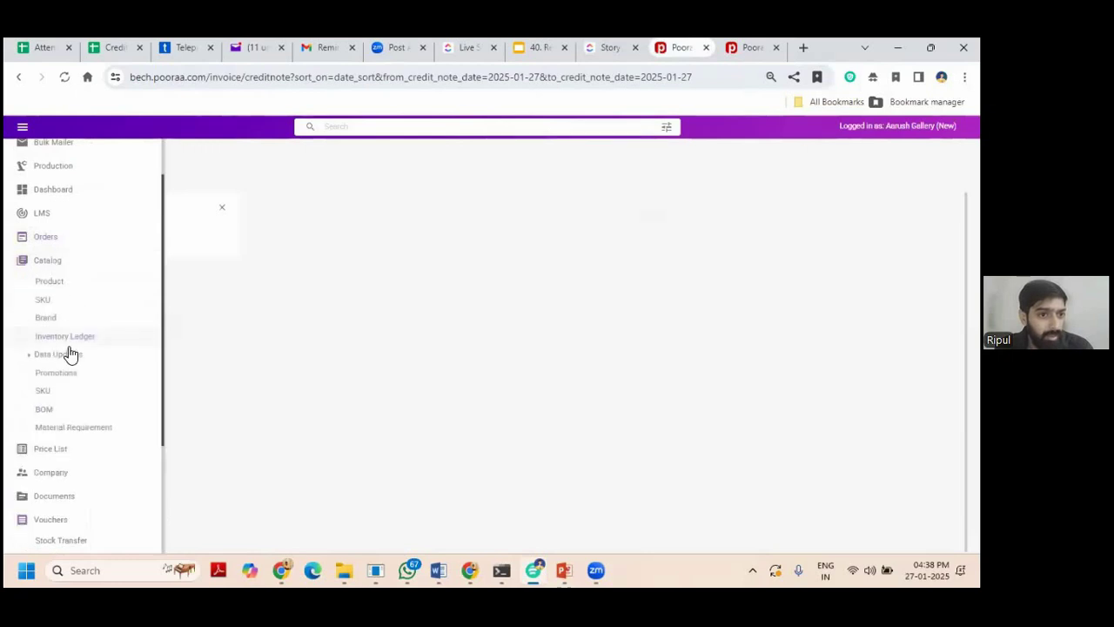
{"action": "left_click", "coordinate": [66, 375]}
{"action": "left_click", "coordinate": [102, 211]}
{"action": "left_click", "coordinate": [462, 250]}
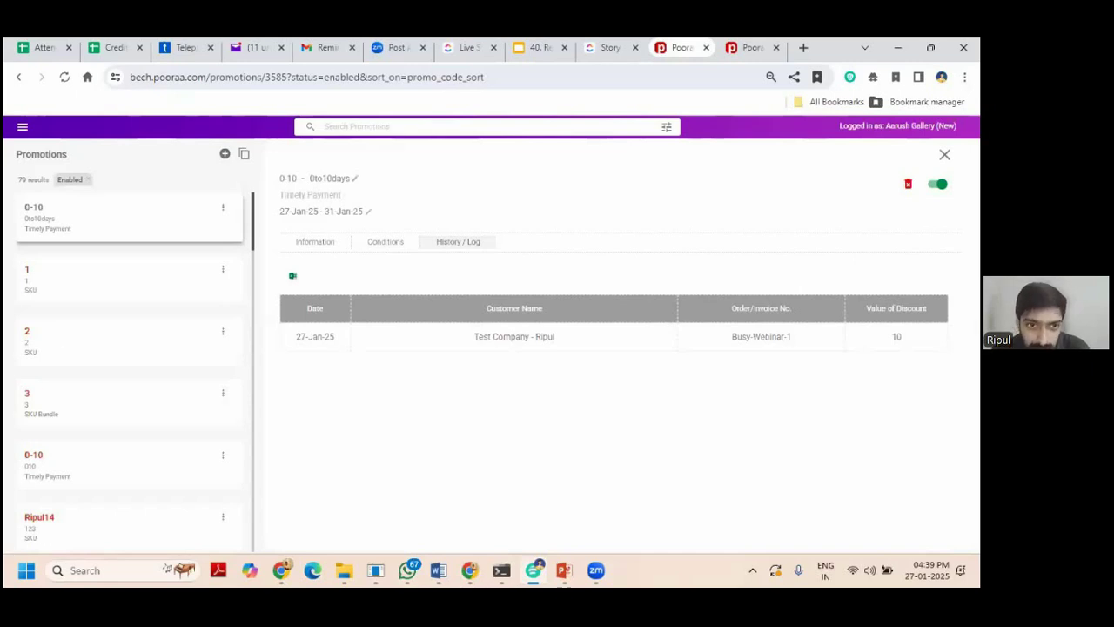
{"action": "key", "text": "Escape"}
Bring up the promotion-creation screen listing six promotion types.
{"action": "left_click", "coordinate": [23, 126]}
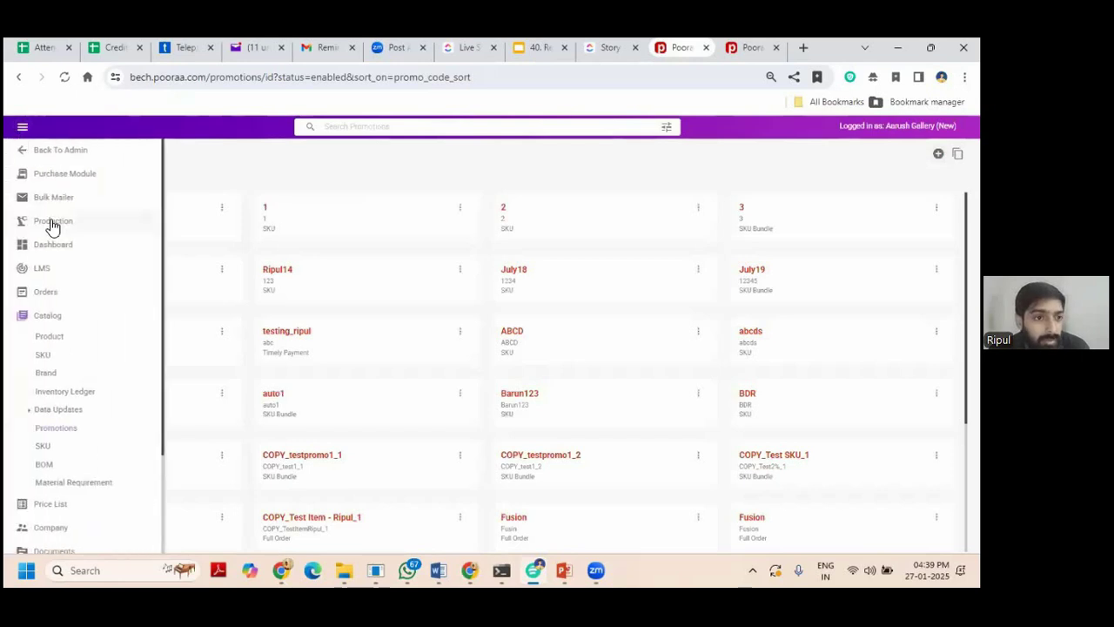
{"action": "left_click", "coordinate": [938, 154]}
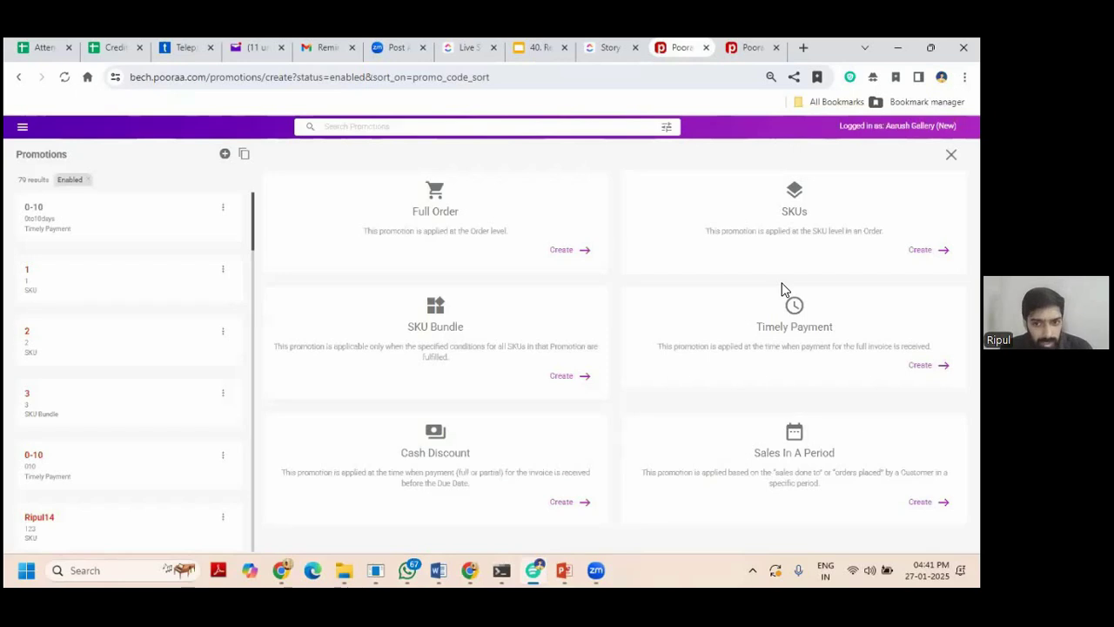
Start a promotion named Busy-Webinar-2 with code January2025, valid 27 to 31 January.
{"action": "left_click", "coordinate": [755, 213]}
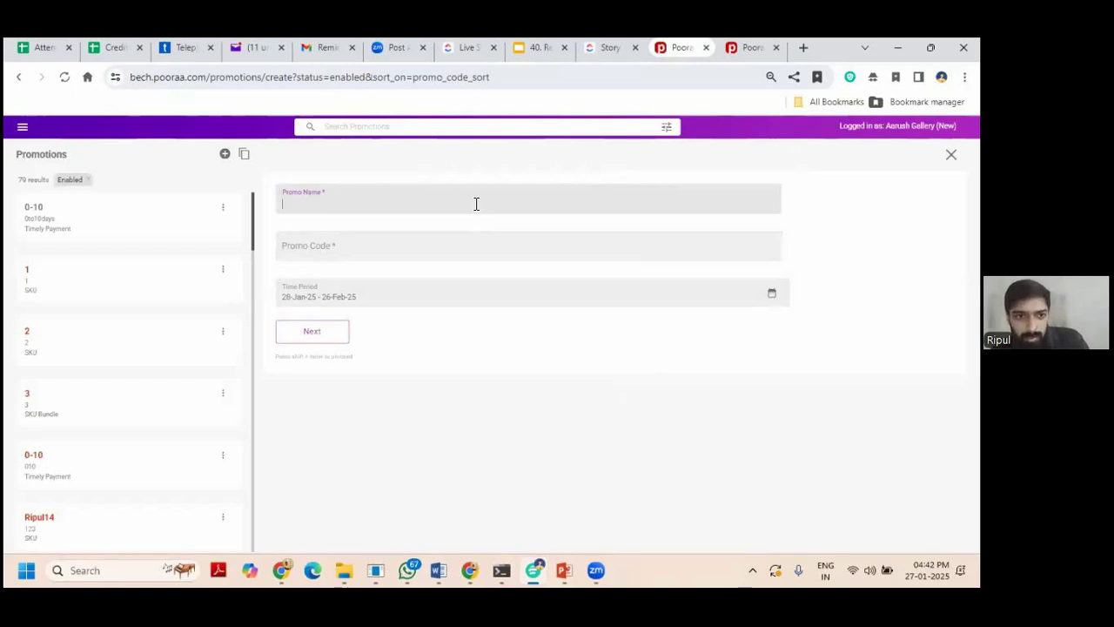
{"action": "type", "text": "Busy-Webinar-2"}
{"action": "left_click", "coordinate": [451, 250]}
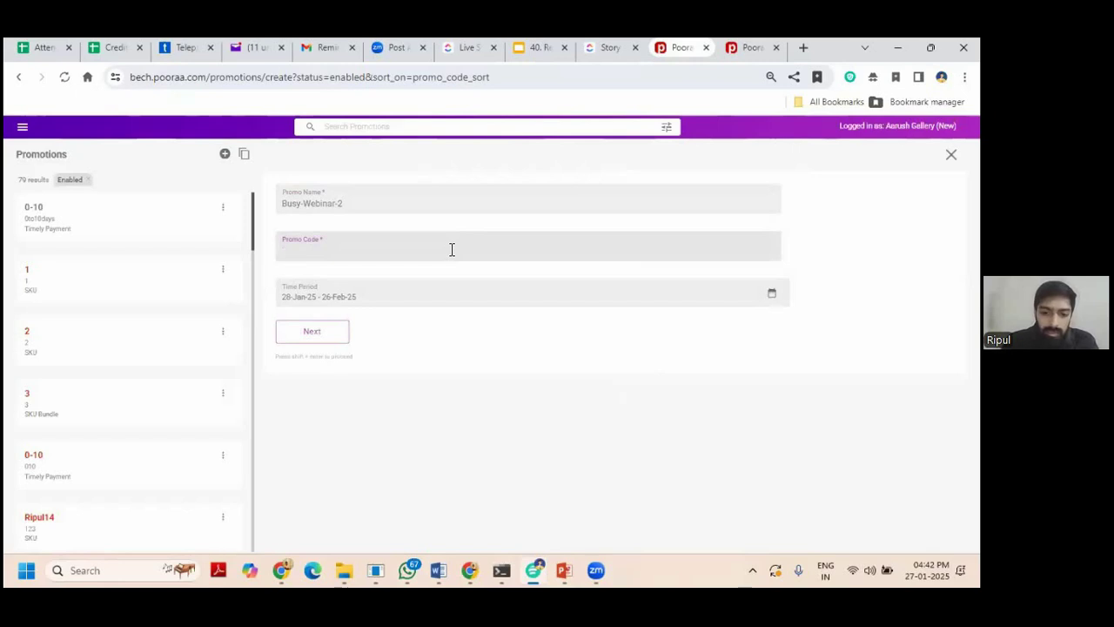
{"action": "type", "text": "Janua"}
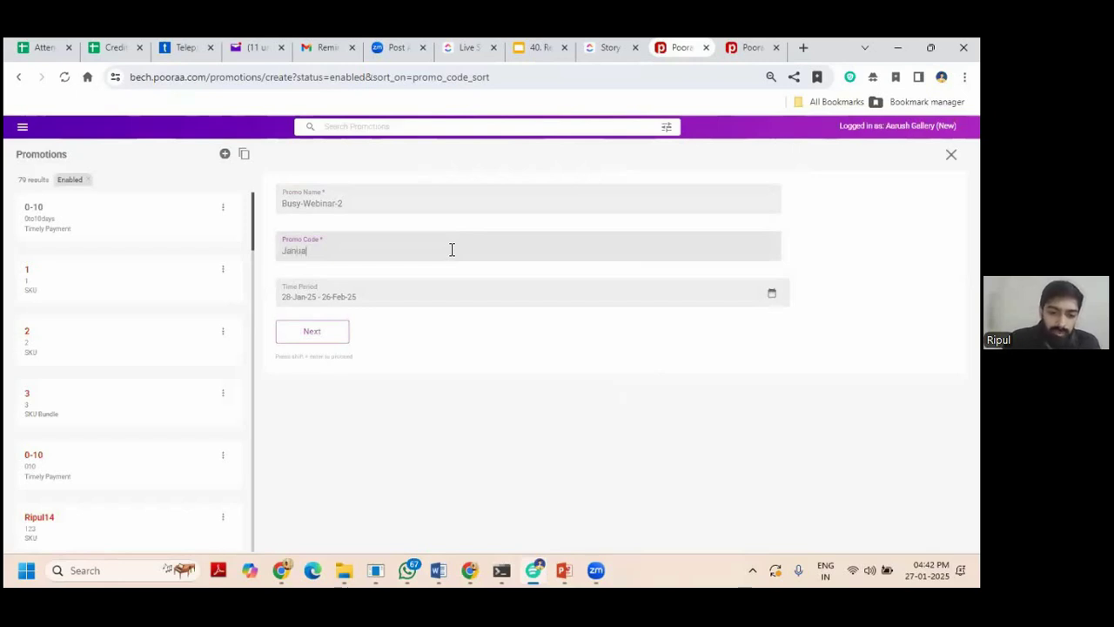
{"action": "type", "text": "ry2025"}
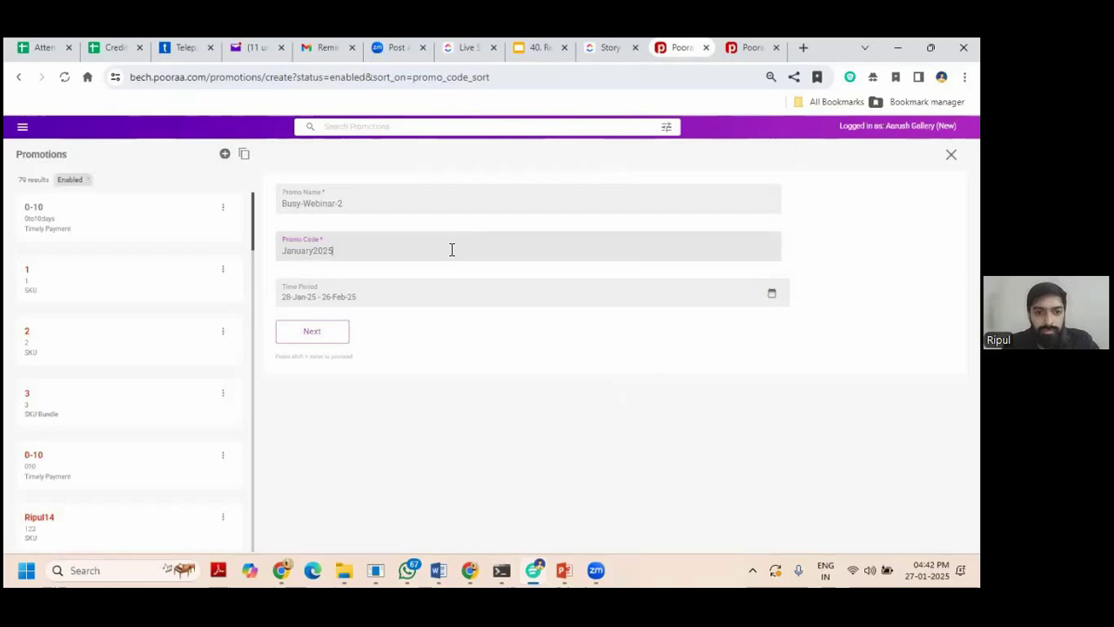
{"action": "left_click", "coordinate": [295, 296]}
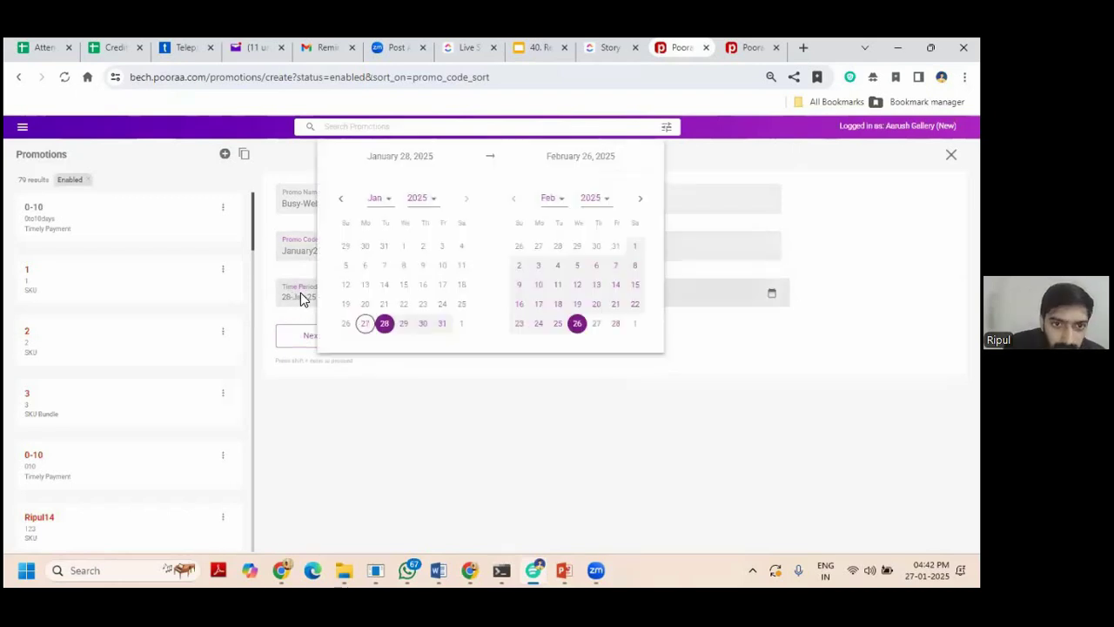
{"action": "left_click", "coordinate": [365, 320]}
{"action": "left_click", "coordinate": [441, 323]}
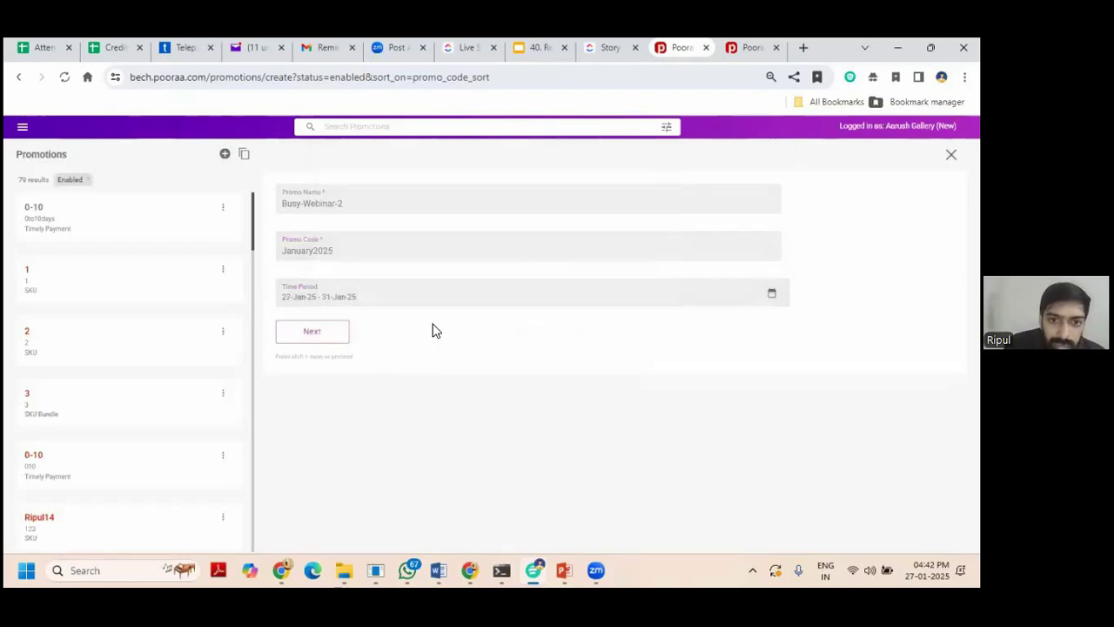
{"action": "left_click", "coordinate": [323, 331]}
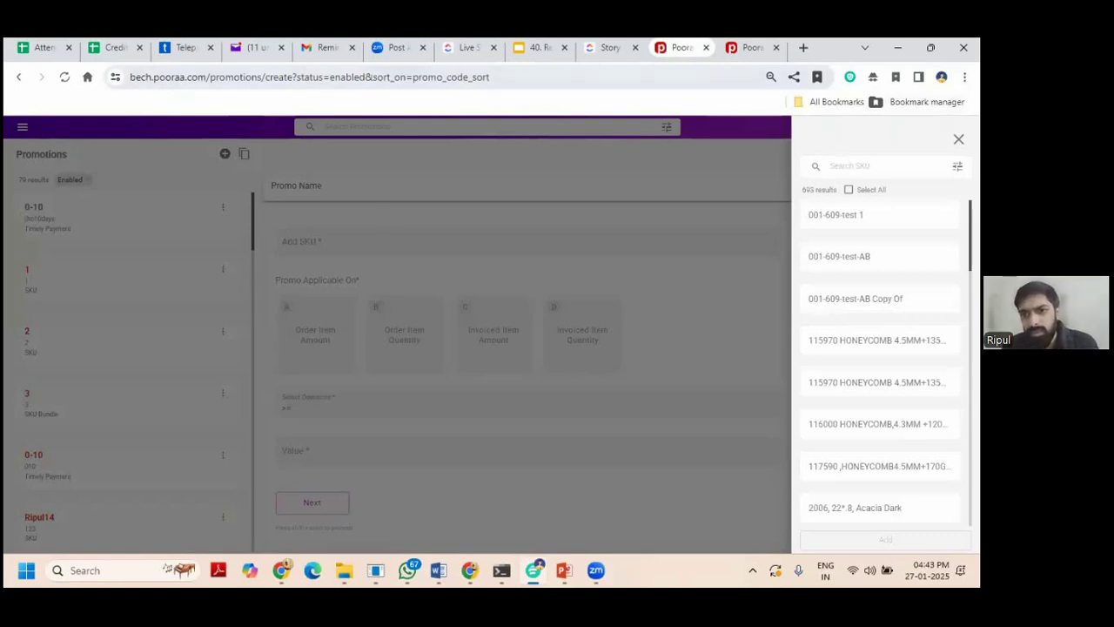
Add all SKUs to the promotion and apply it on invoiced item amount.
{"action": "left_click", "coordinate": [957, 166]}
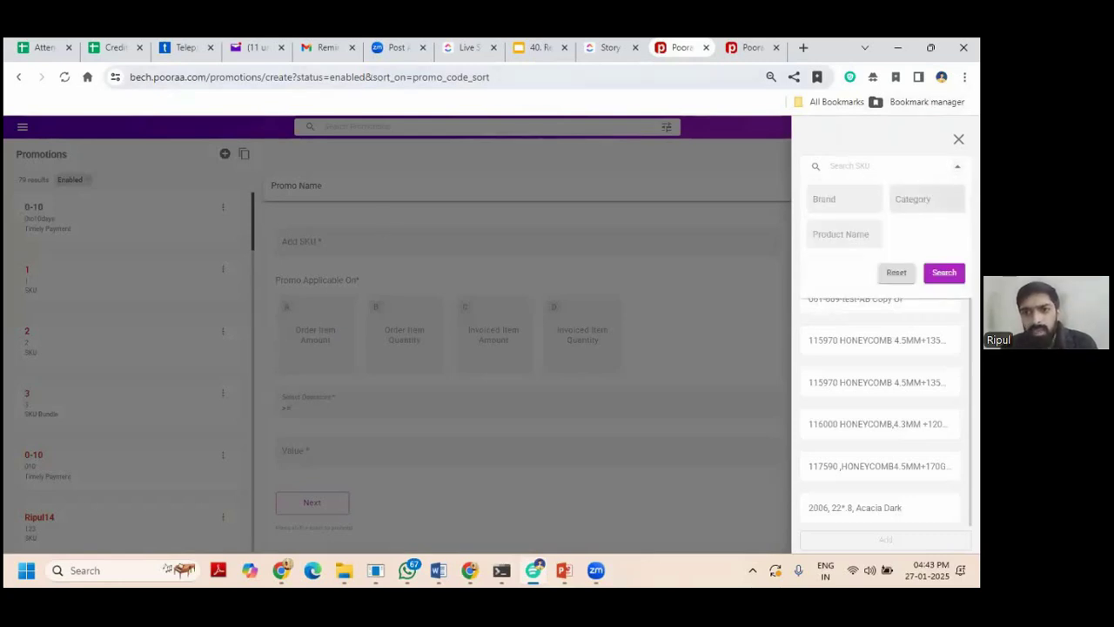
{"action": "key", "text": "Escape"}
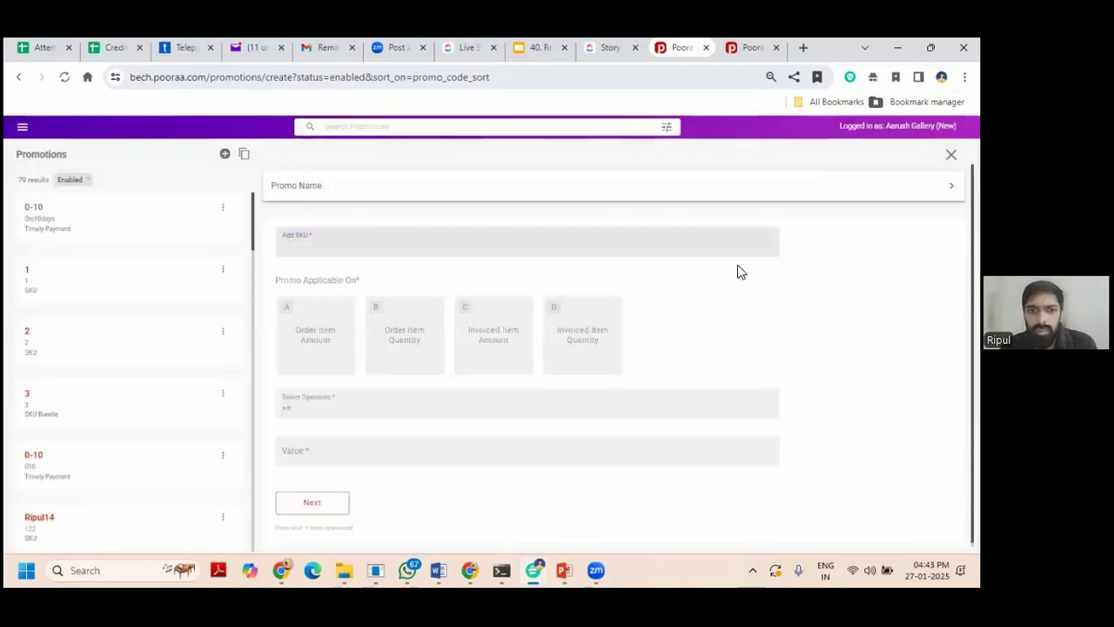
{"action": "left_click", "coordinate": [741, 241]}
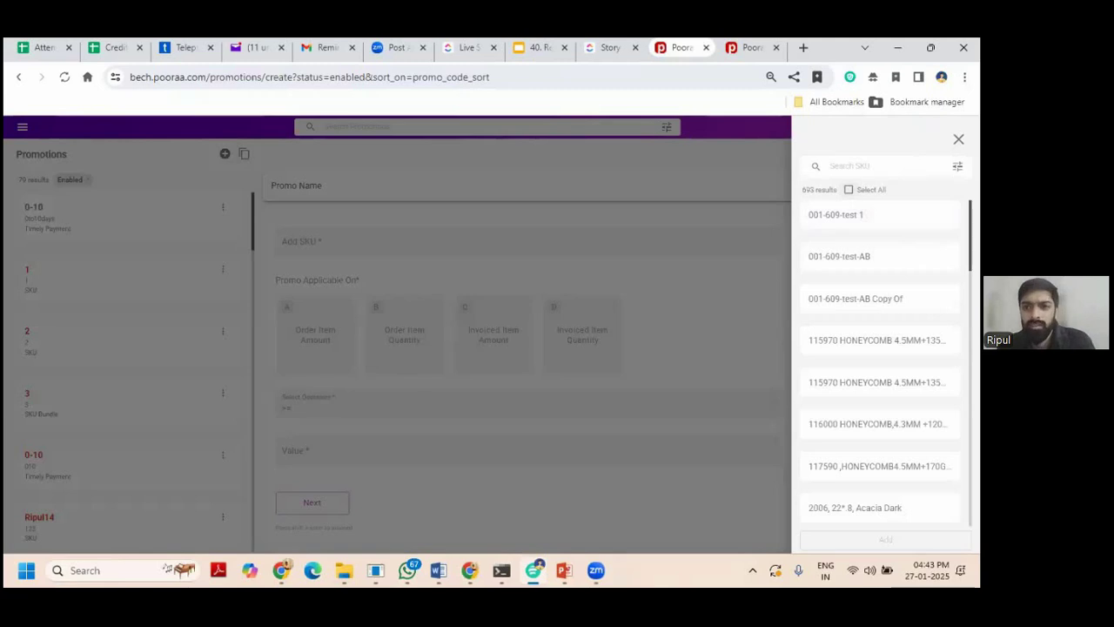
{"action": "left_click", "coordinate": [848, 189]}
{"action": "left_click", "coordinate": [885, 539]}
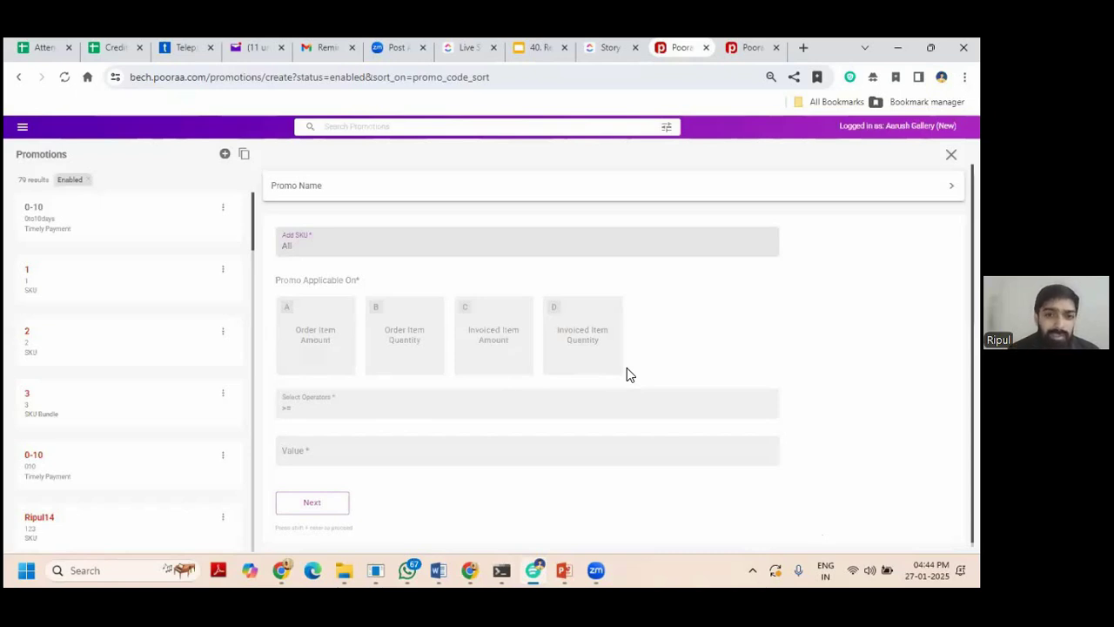
{"action": "left_click", "coordinate": [490, 360]}
Make the promotion apply when Invoiced Item Amount >= 10000.
{"action": "left_click", "coordinate": [403, 369]}
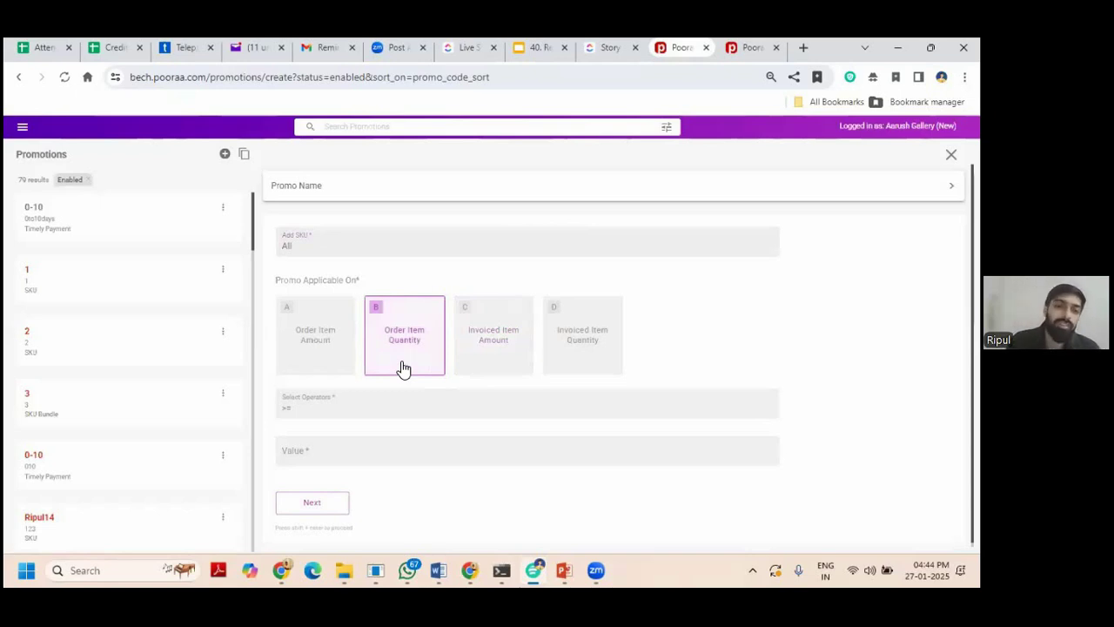
{"action": "left_click", "coordinate": [474, 362]}
{"action": "left_click", "coordinate": [437, 400]}
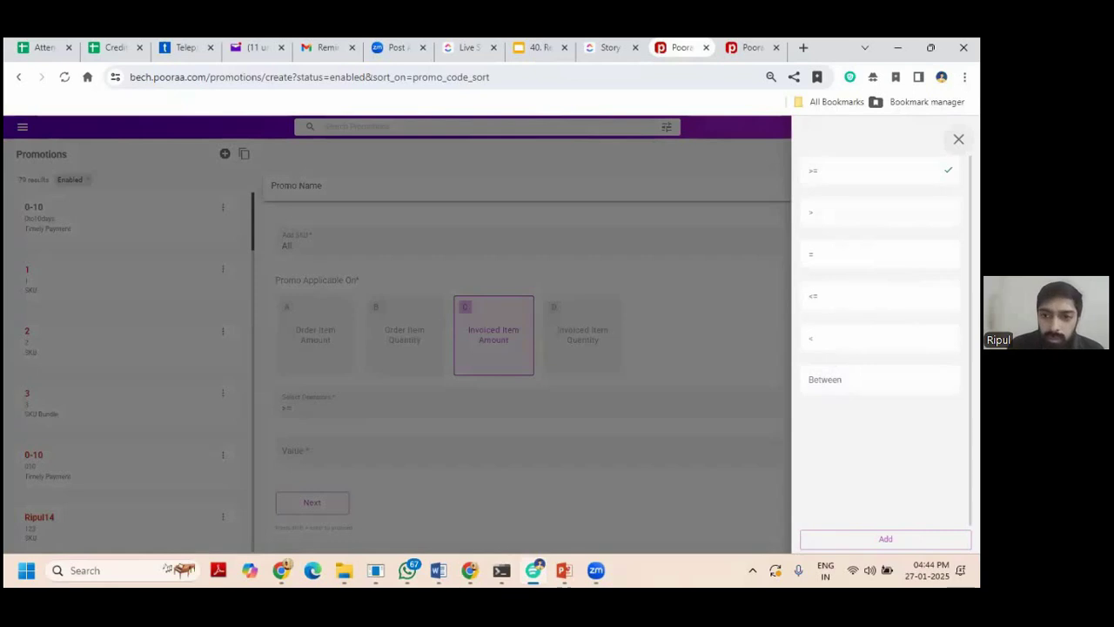
{"action": "key", "text": "Escape"}
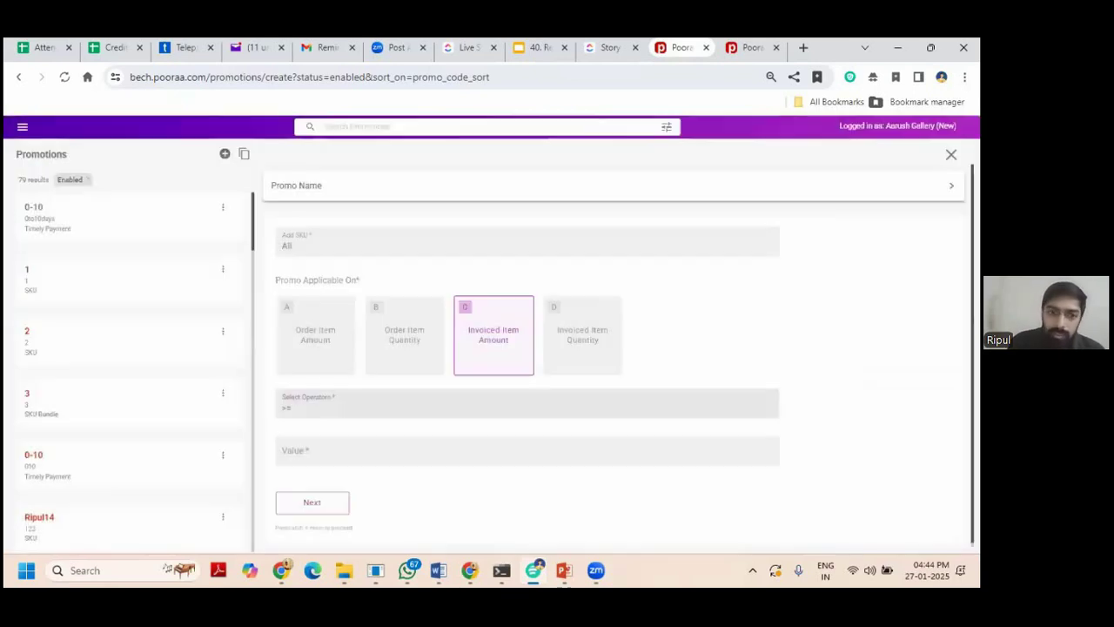
{"action": "left_click", "coordinate": [441, 452]}
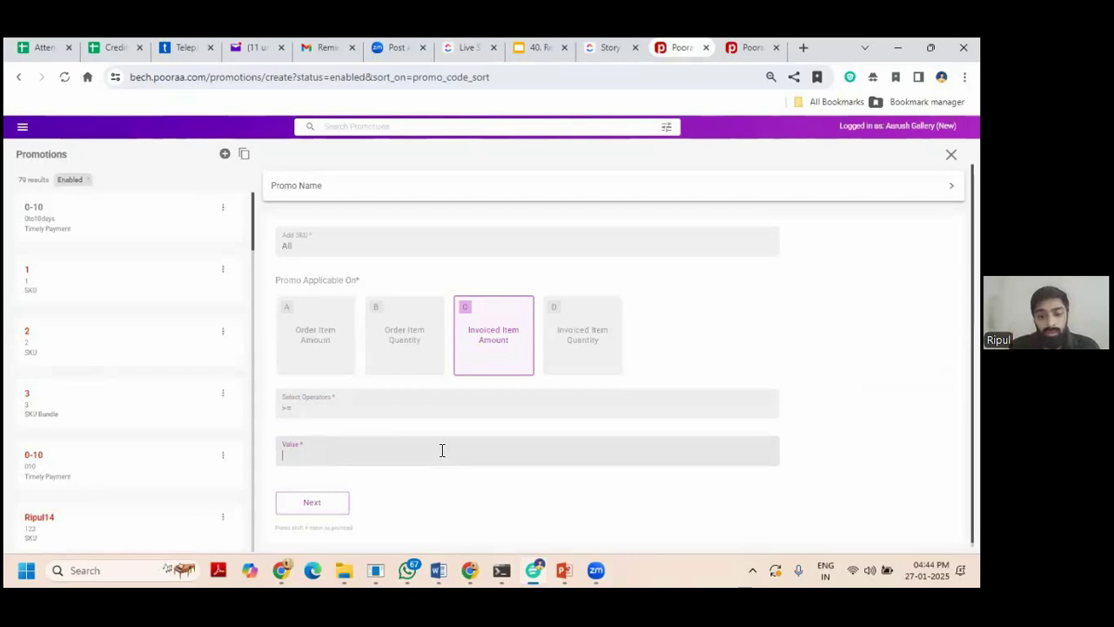
{"action": "type", "text": "10000"}
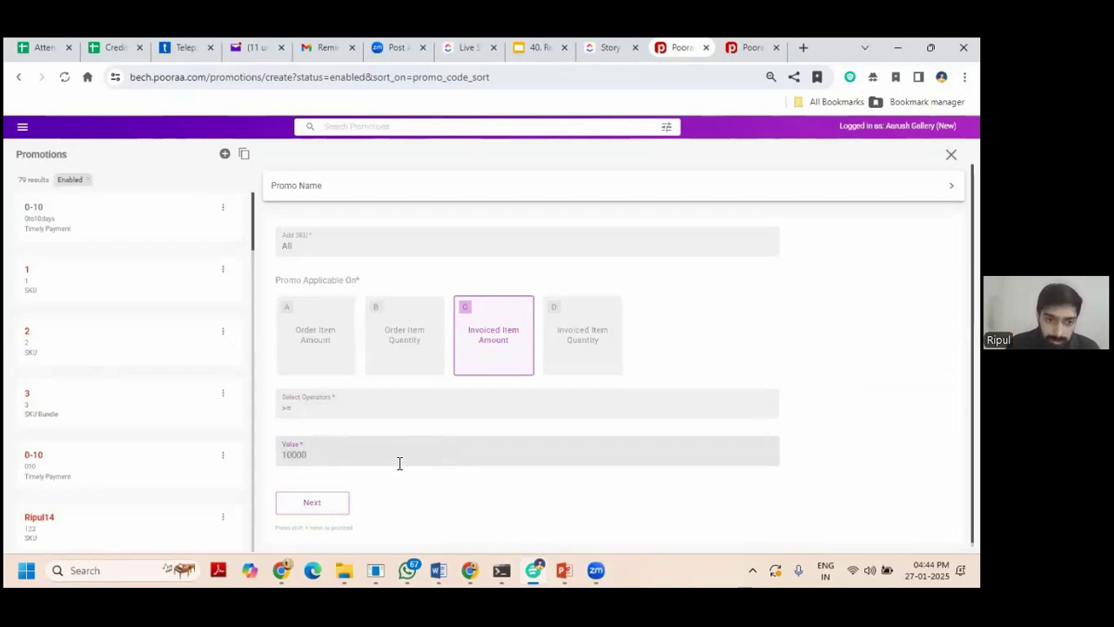
{"action": "left_click", "coordinate": [336, 501]}
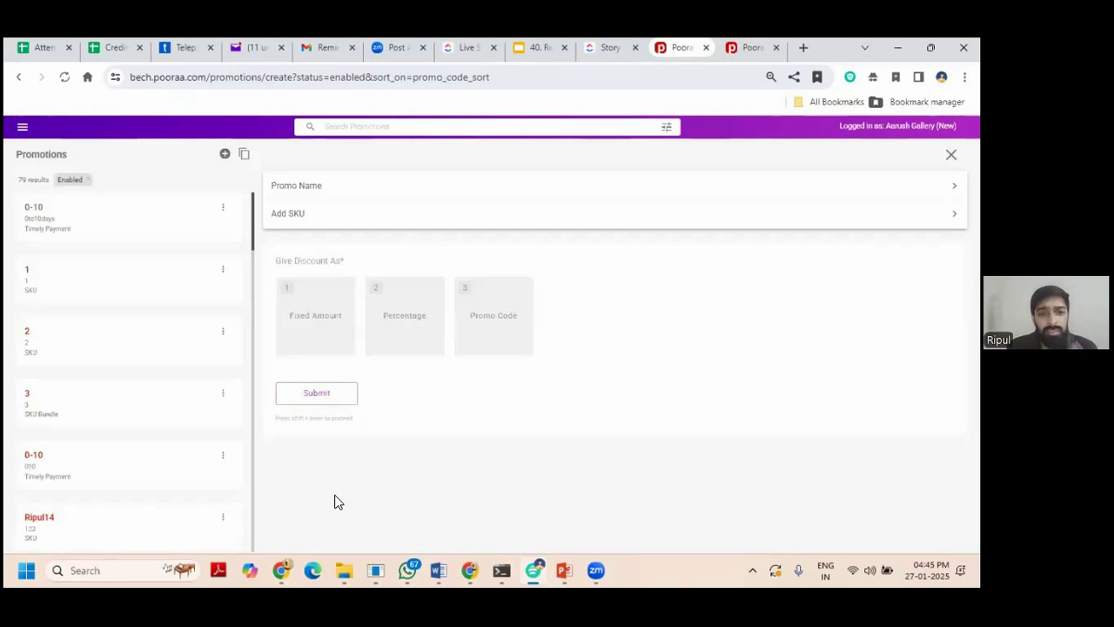
Set a Fixed Amount discount of 1000 and submit the Busy-Webinar-2 promotion.
{"action": "left_click", "coordinate": [320, 352]}
{"action": "left_click", "coordinate": [322, 391]}
{"action": "type", "text": "100"}
{"action": "key", "text": "BackSpace"}
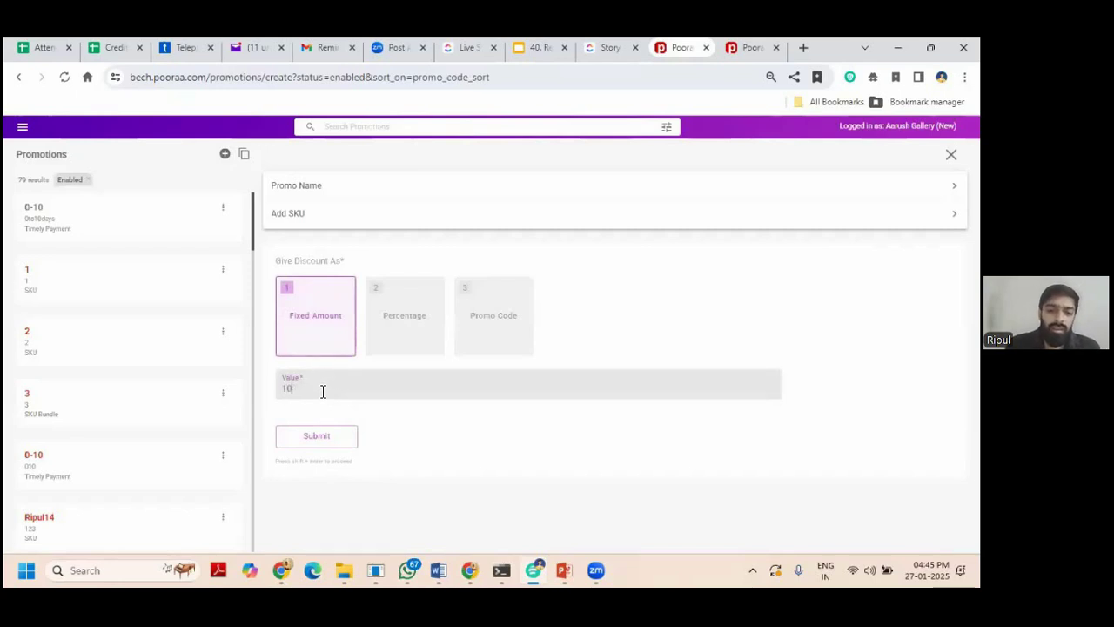
{"action": "type", "text": "00"}
{"action": "left_click", "coordinate": [326, 436]}
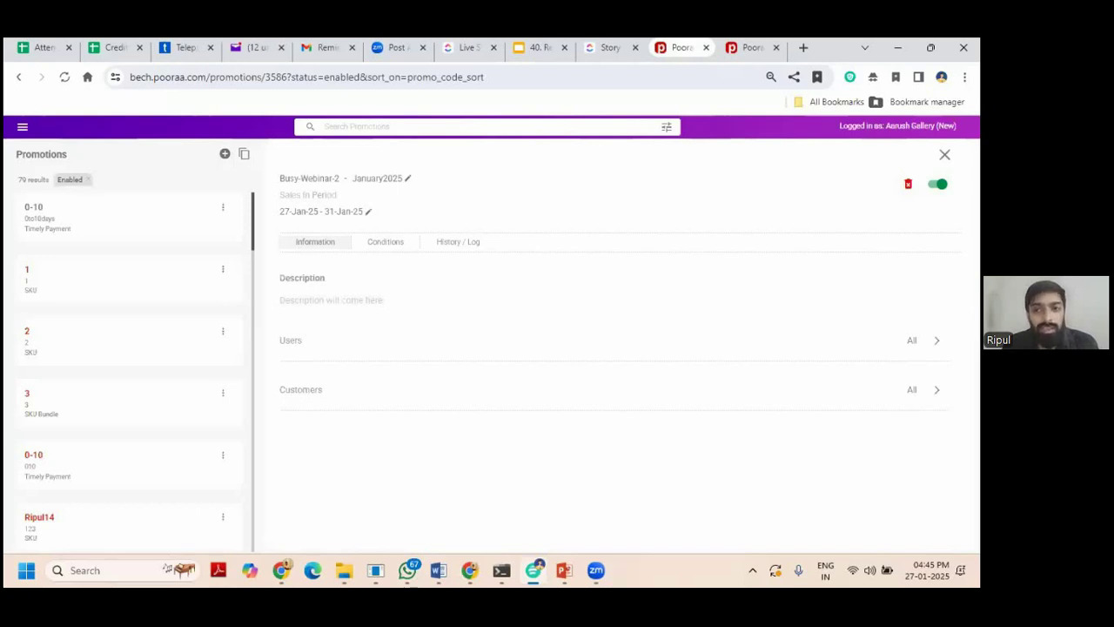
Show Busy-Webinar-2's Conditions: All SKUs, Invoiced Item Amount >= 10000, Fixed Amount discount.
{"action": "left_click", "coordinate": [461, 248]}
{"action": "left_click", "coordinate": [377, 246]}
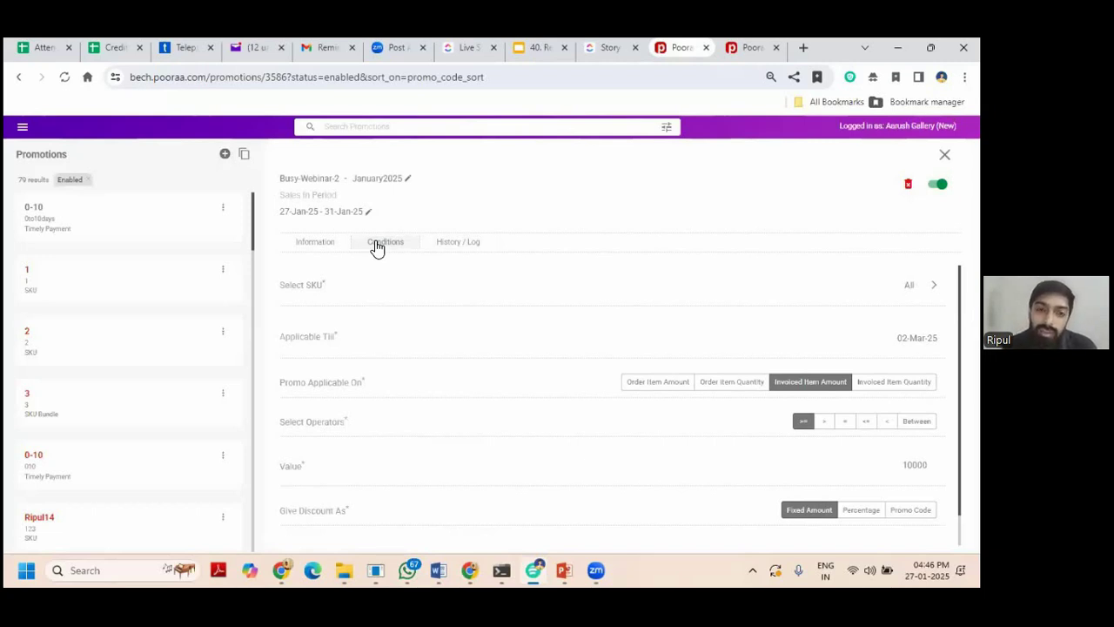
{"action": "left_click", "coordinate": [398, 242]}
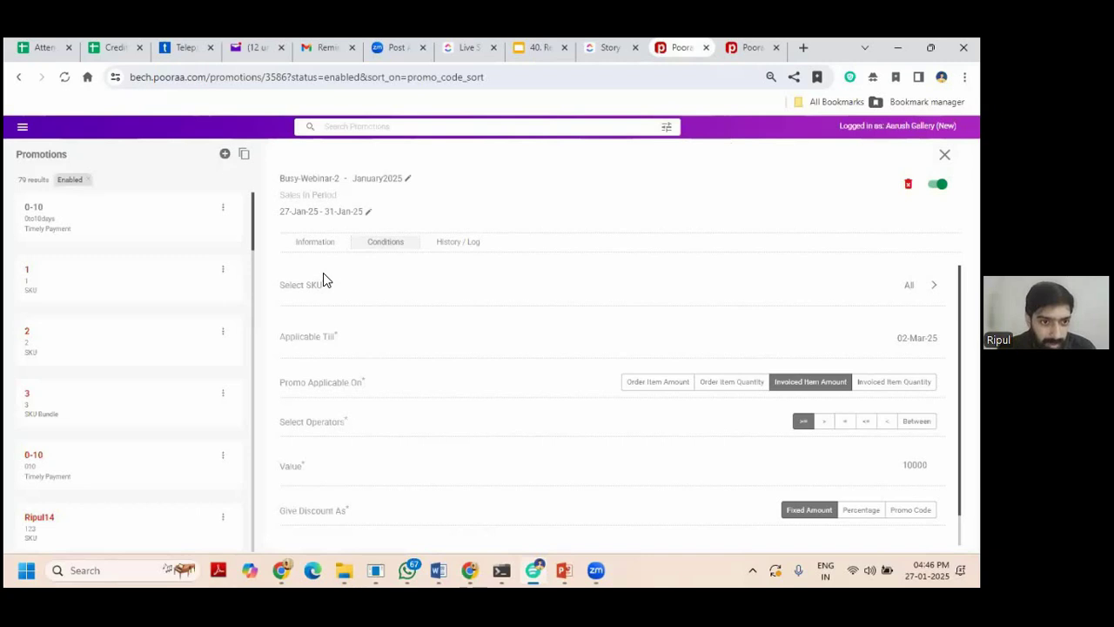
Filter the promotions list to the Sale In A Period type.
{"action": "left_click", "coordinate": [666, 127]}
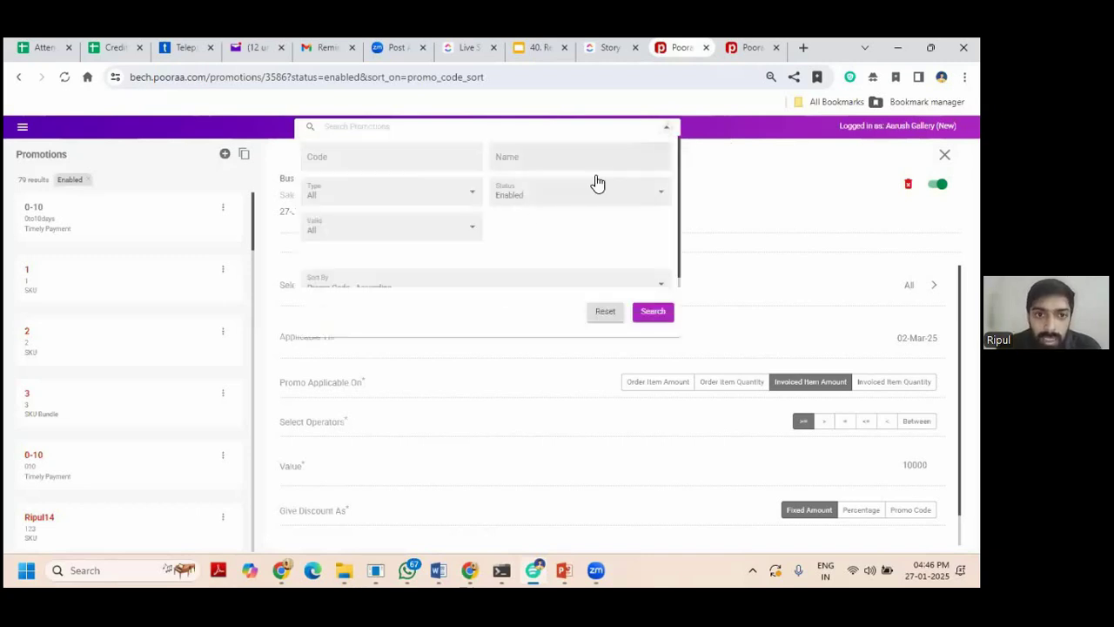
{"action": "left_click", "coordinate": [371, 193]}
{"action": "left_click", "coordinate": [371, 272]}
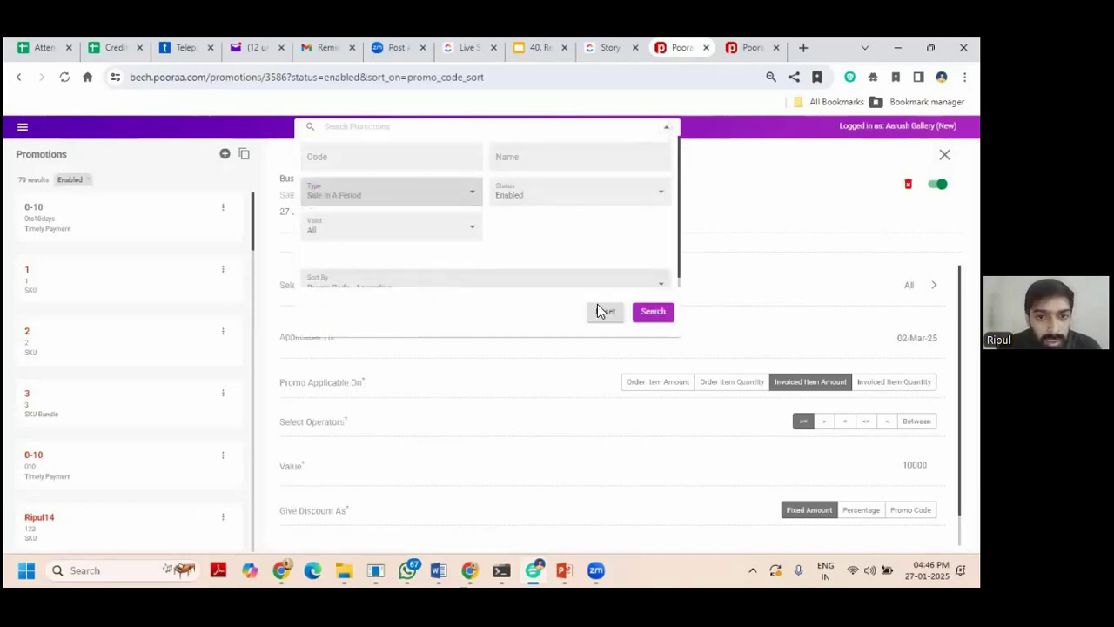
{"action": "left_click", "coordinate": [653, 312]}
{"action": "scroll", "coordinate": [180, 273], "scroll_direction": "down", "scroll_amount": 1}
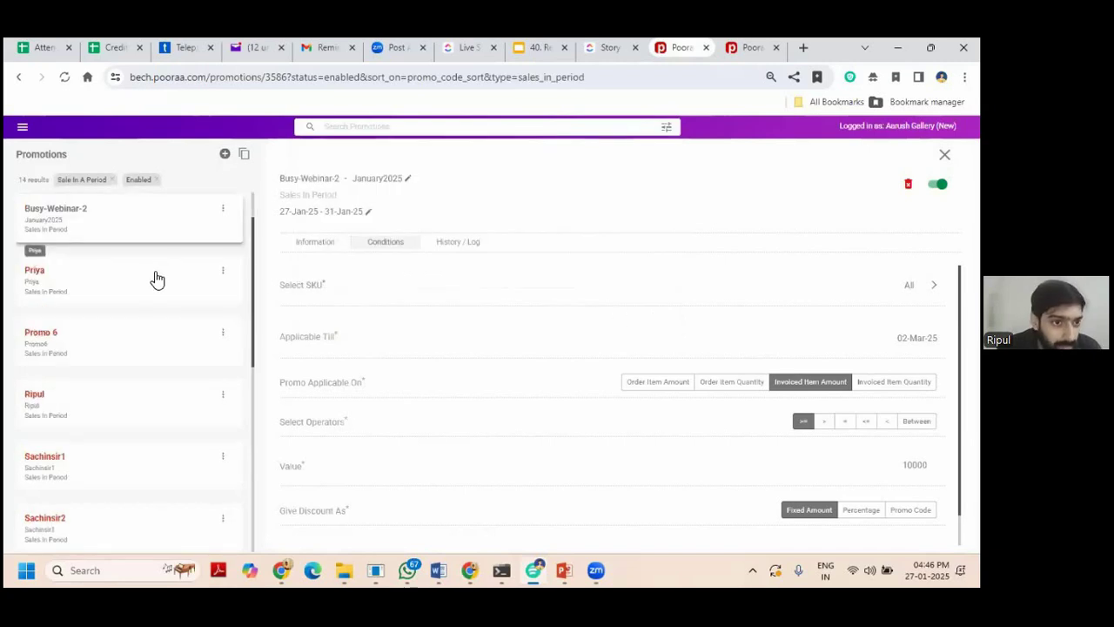
Compare another Sale In A Period promotion's conditions, then close back to the grid.
{"action": "key", "text": "Escape"}
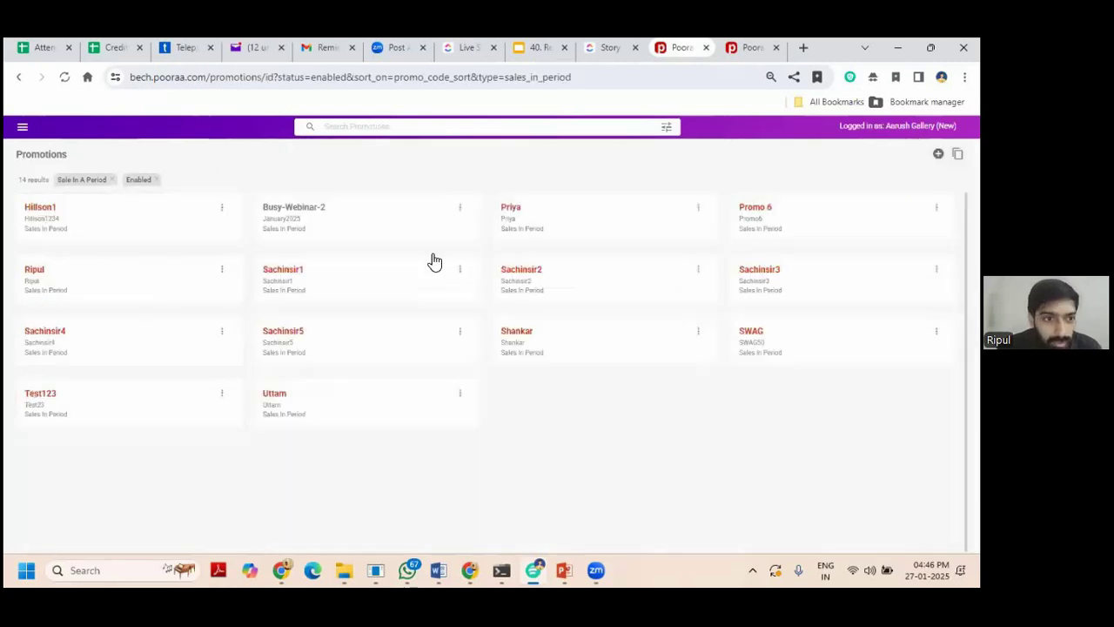
{"action": "left_click", "coordinate": [142, 296]}
{"action": "left_click", "coordinate": [107, 345]}
{"action": "left_click", "coordinate": [106, 401]}
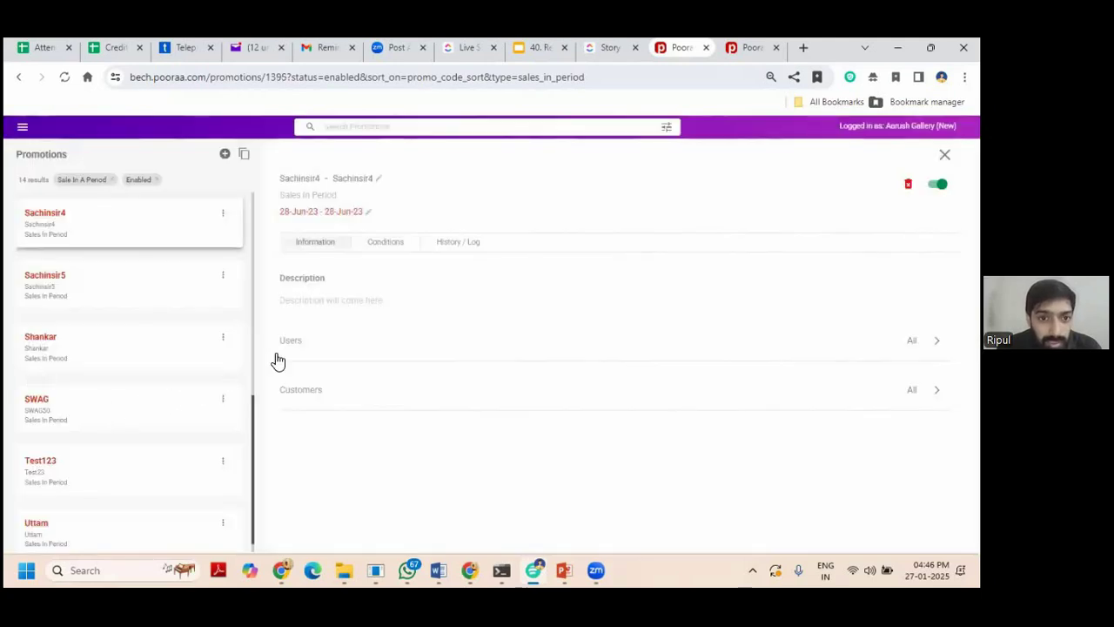
{"action": "left_click", "coordinate": [388, 248]}
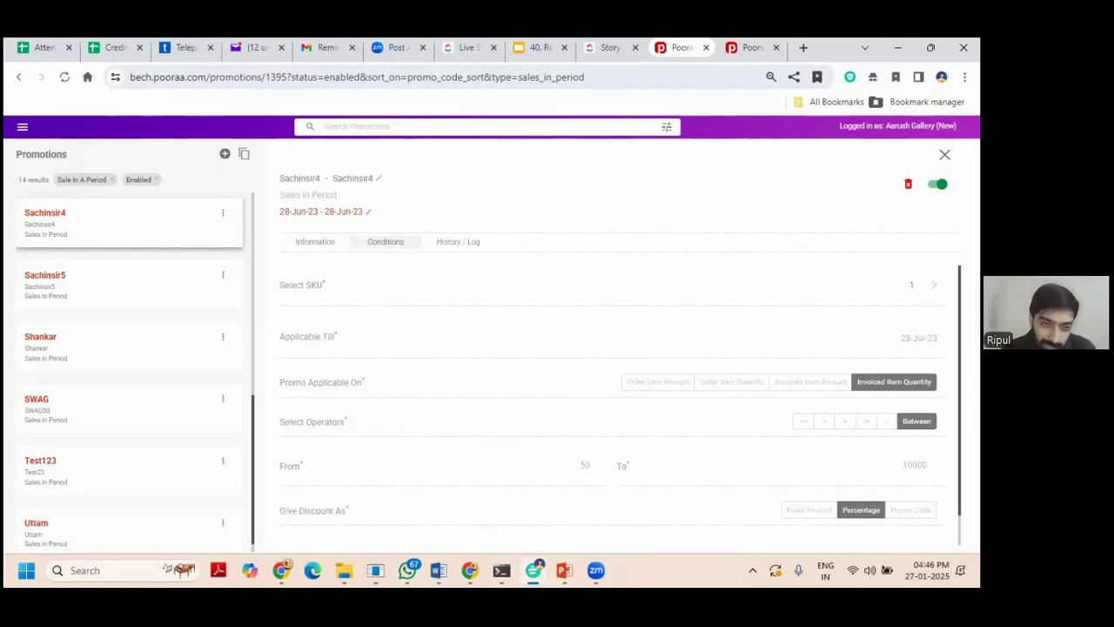
{"action": "key", "text": "Escape"}
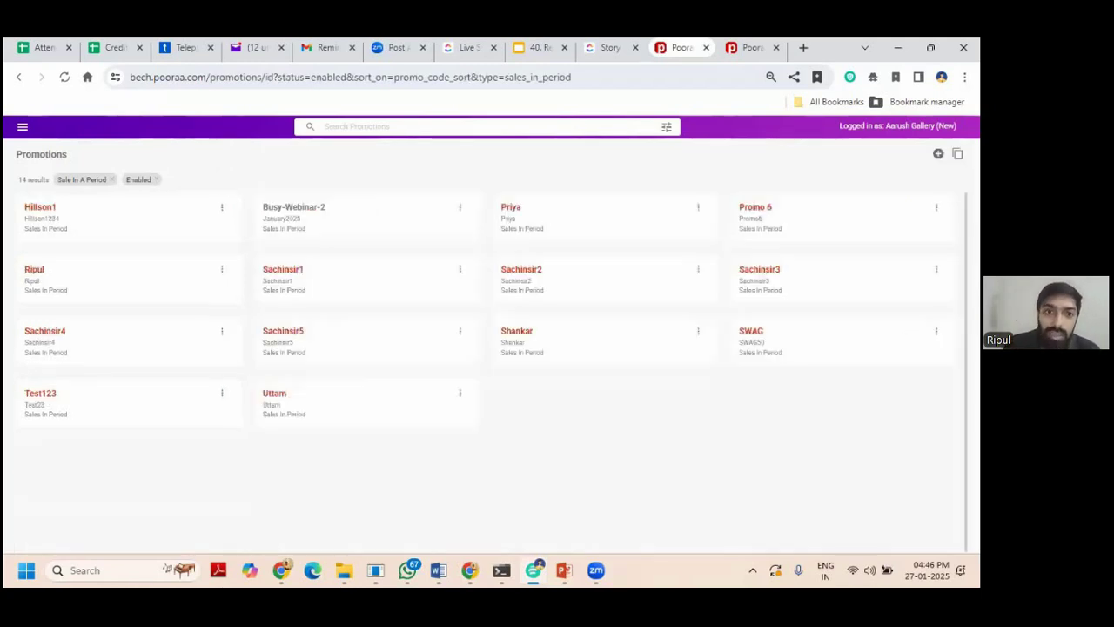
Reopen Busy-Webinar-2 and display its Conditions tab.
{"action": "left_click", "coordinate": [357, 222]}
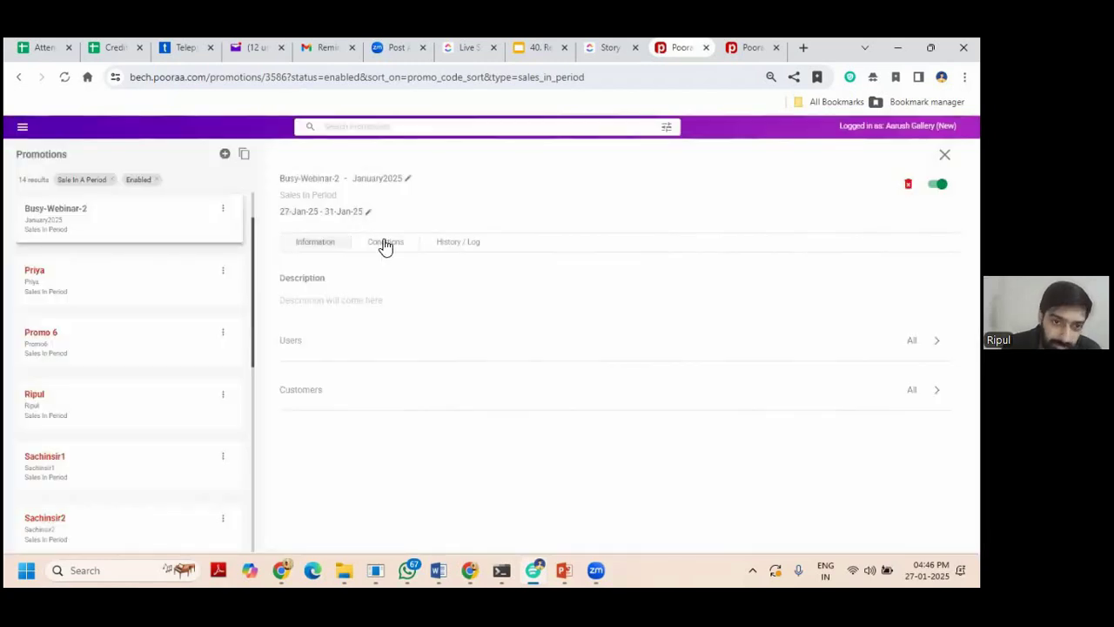
{"action": "left_click", "coordinate": [385, 243]}
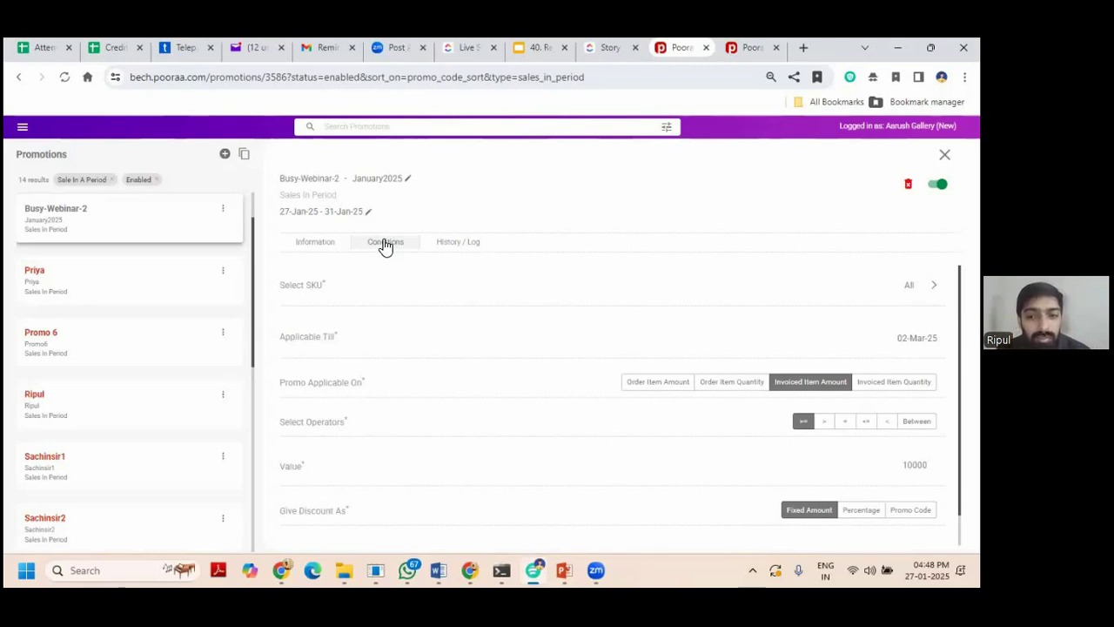
Run the PowerPoint slideshow from the beginning through to the Plans & Pricing slide.
{"action": "left_click", "coordinate": [567, 568]}
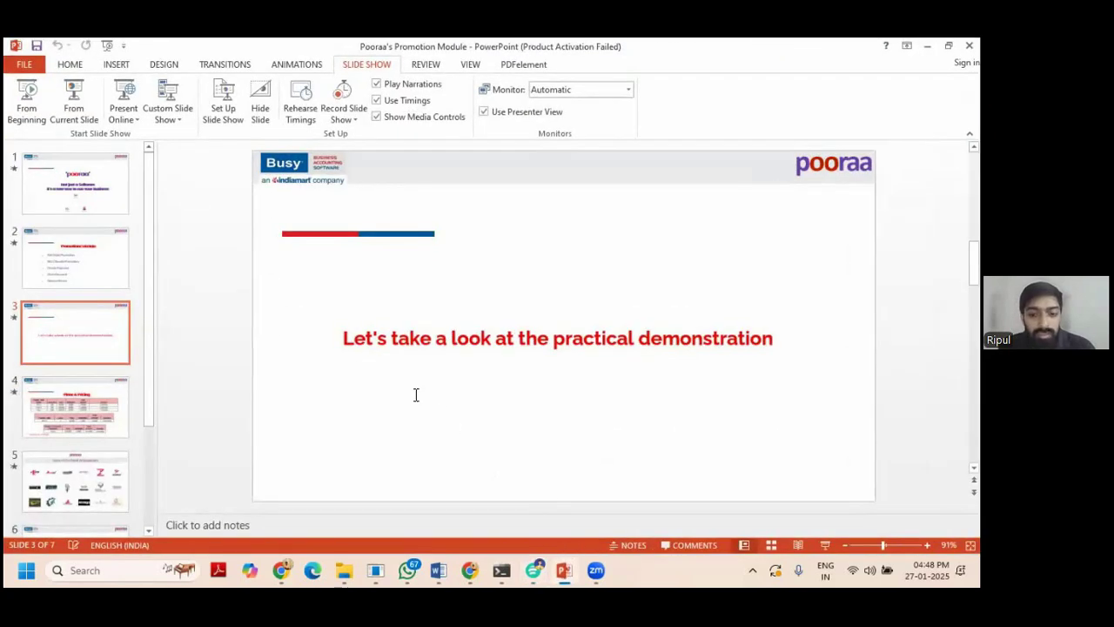
{"action": "scroll", "coordinate": [416, 395], "scroll_direction": "up", "scroll_amount": 1}
{"action": "left_click", "coordinate": [19, 108]}
{"action": "key", "text": "Right"}
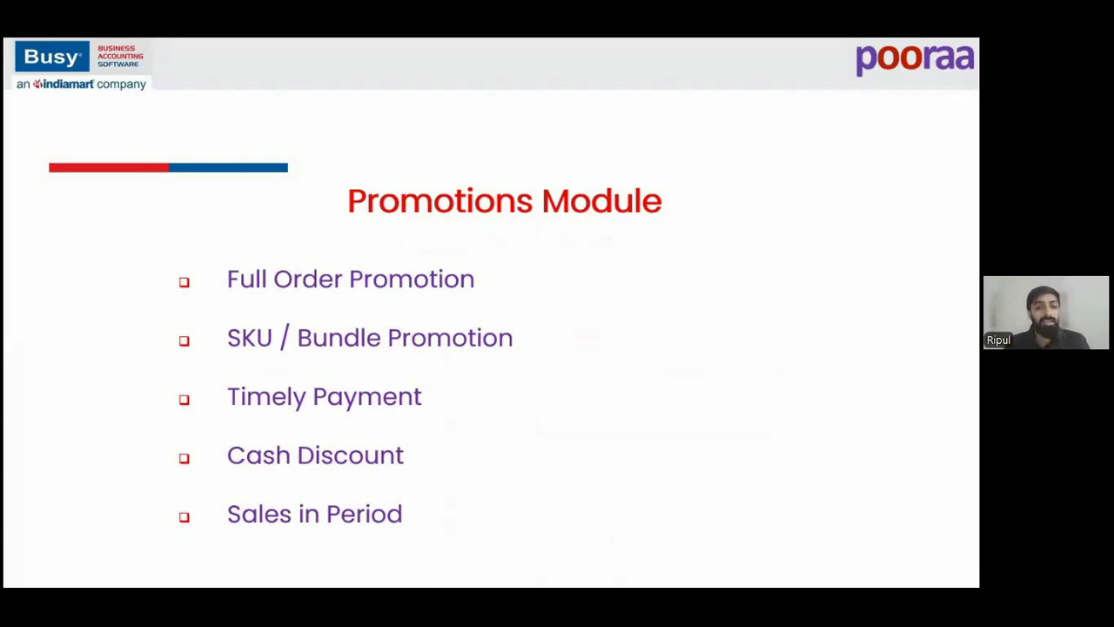
{"action": "key", "text": "Right"}
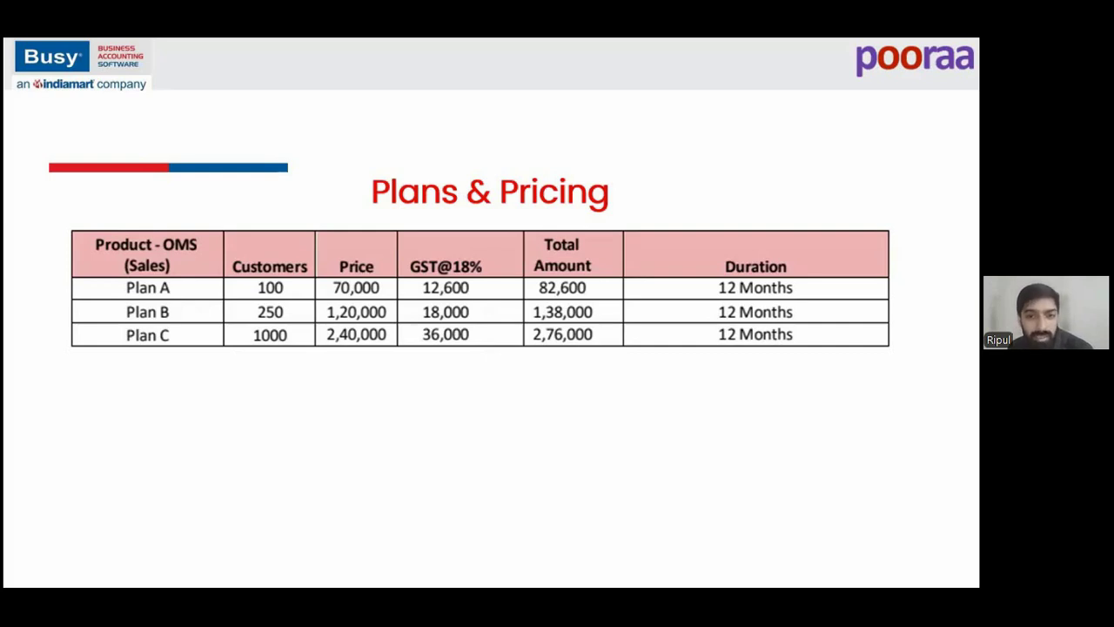
Reveal the LMS and Purchase & Production tables and footnote, then advance past brand ambassadors.
{"action": "key", "text": "Right"}
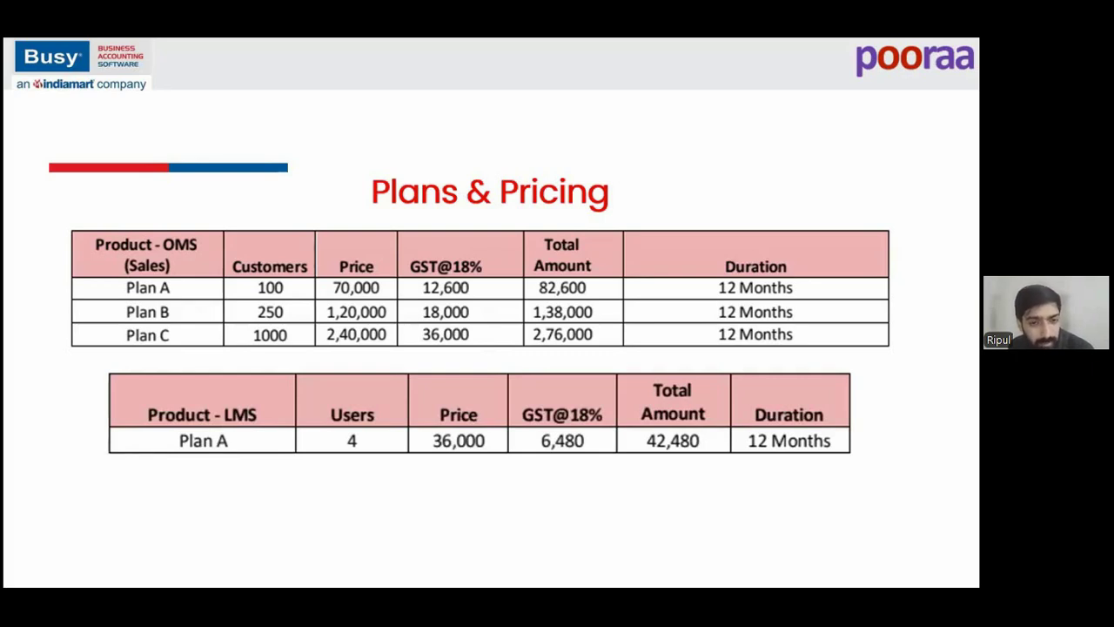
{"action": "key", "text": "Right"}
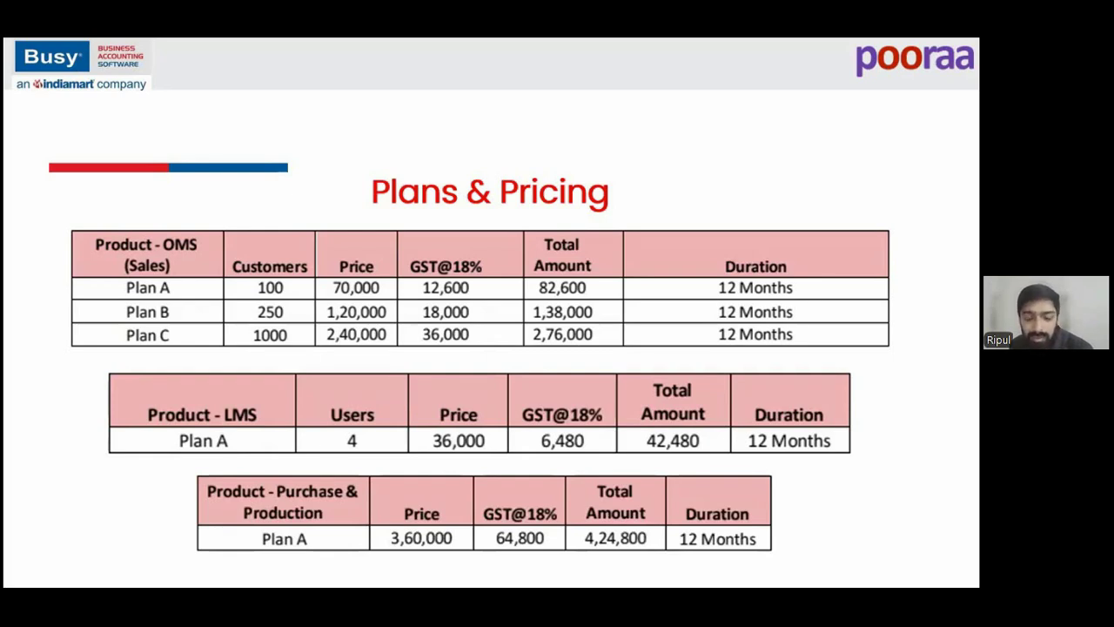
{"action": "key", "text": "Right"}
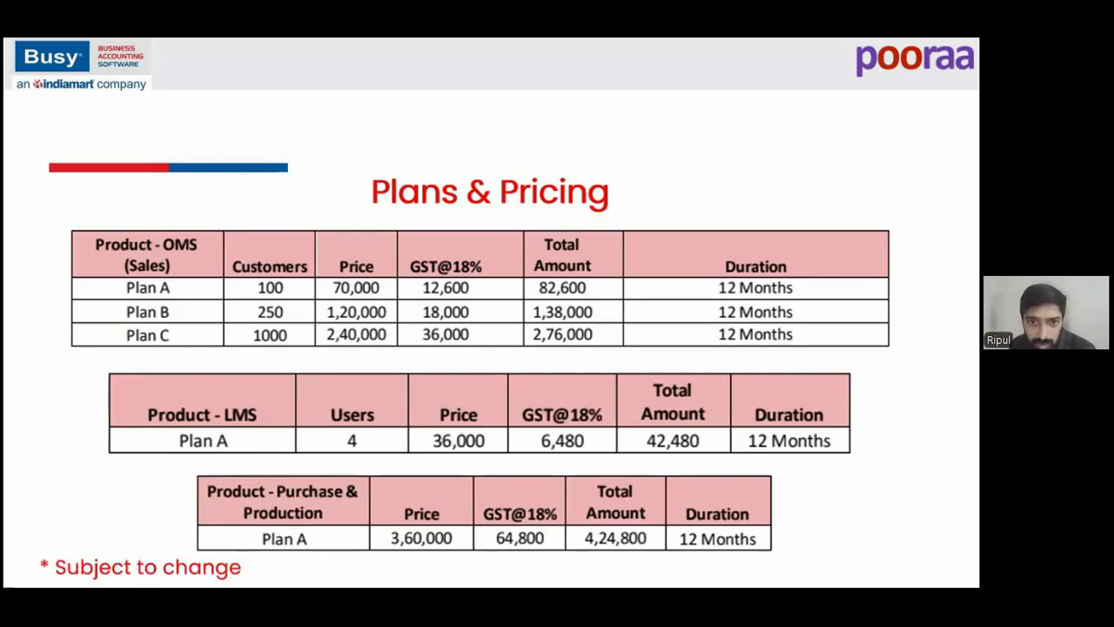
{"action": "key", "text": "Right"}
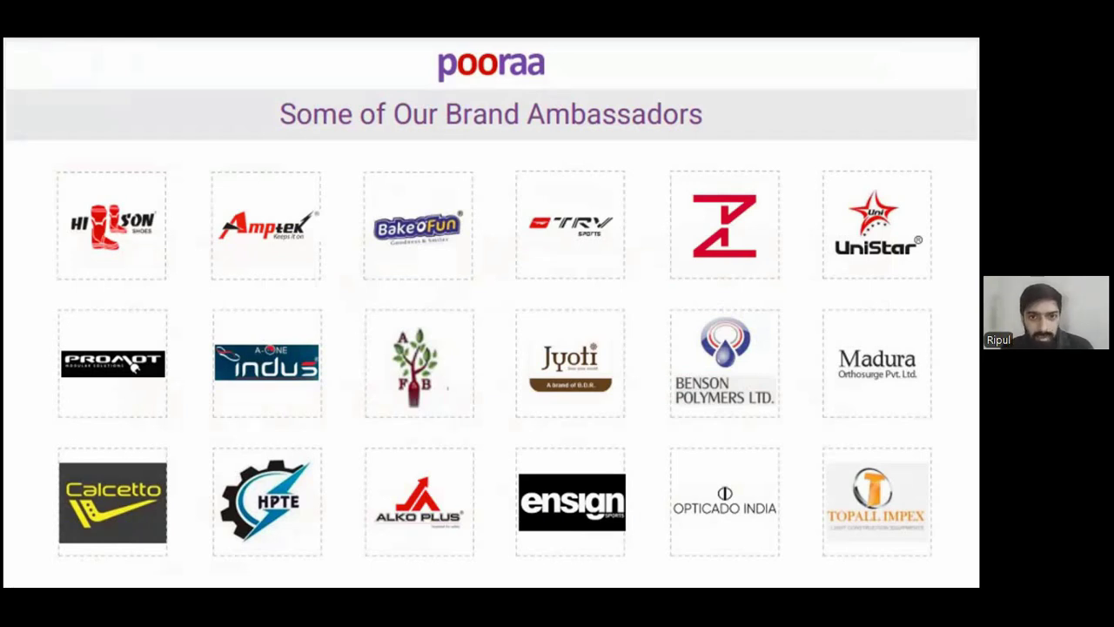
{"action": "key", "text": "Right"}
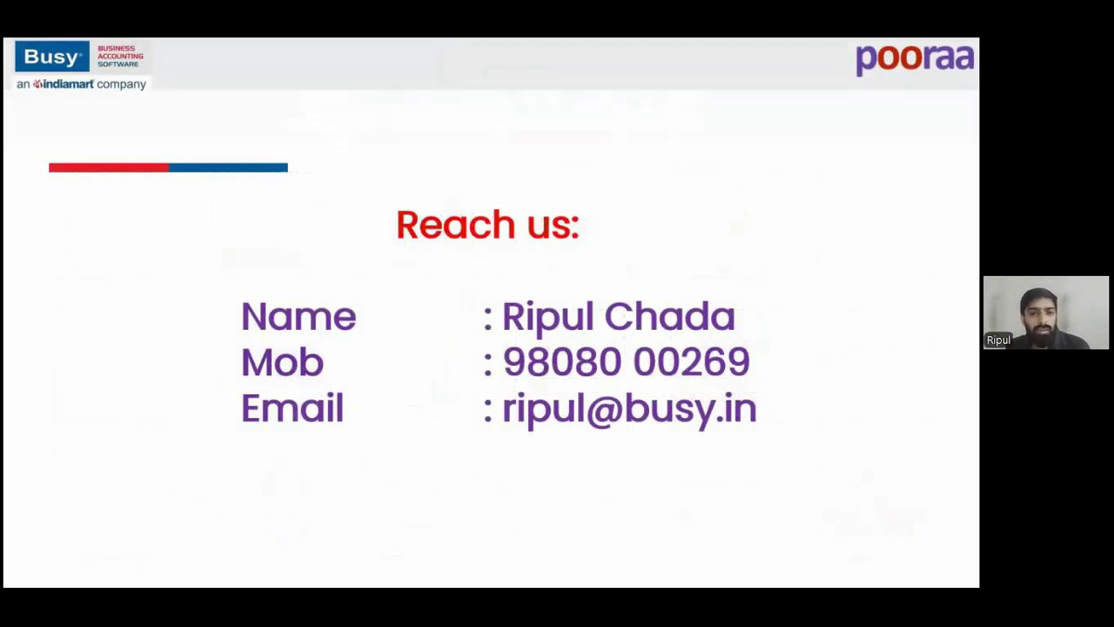